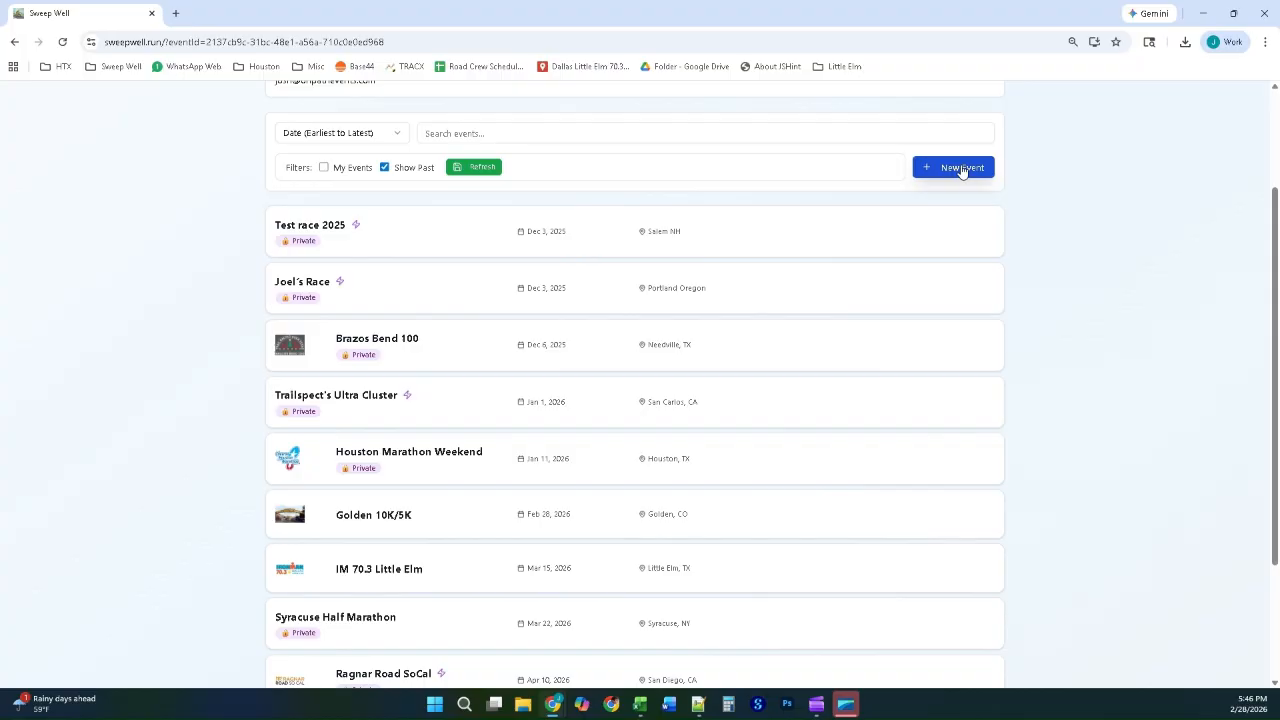
Step: Start a new event and authorise its creation with the event-creation password
click(961, 170)
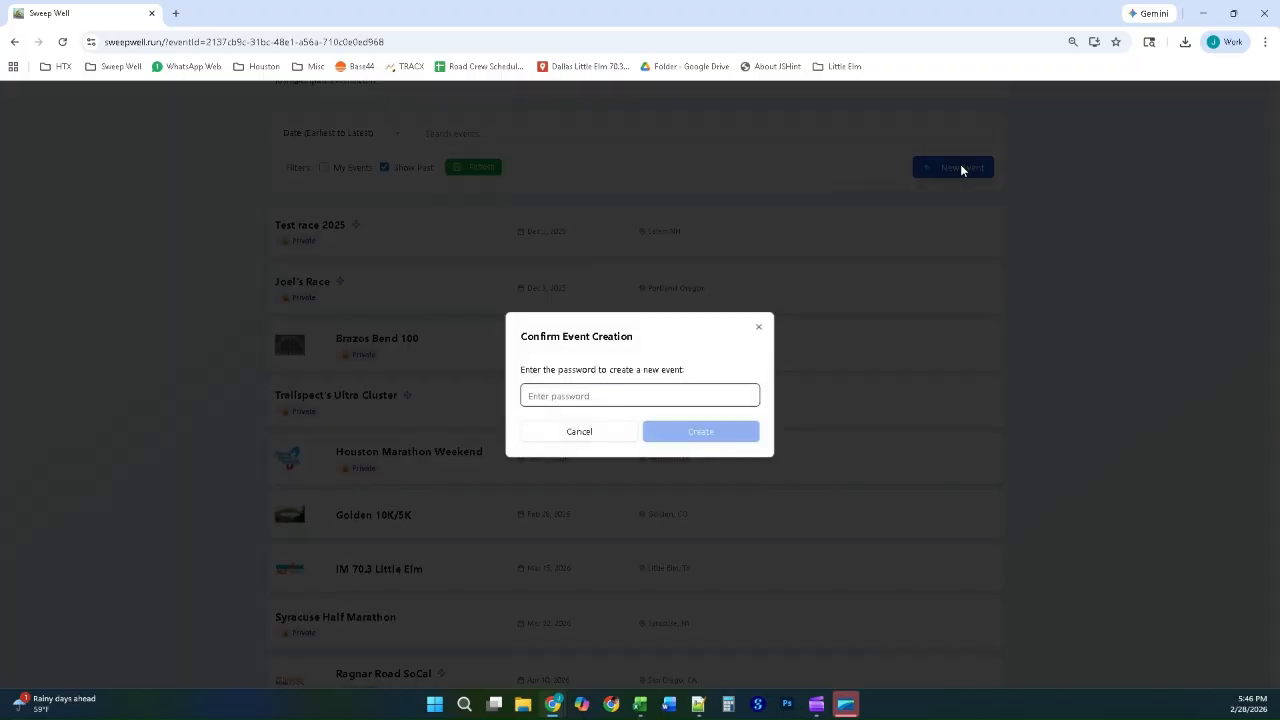
text(••••••••••••)
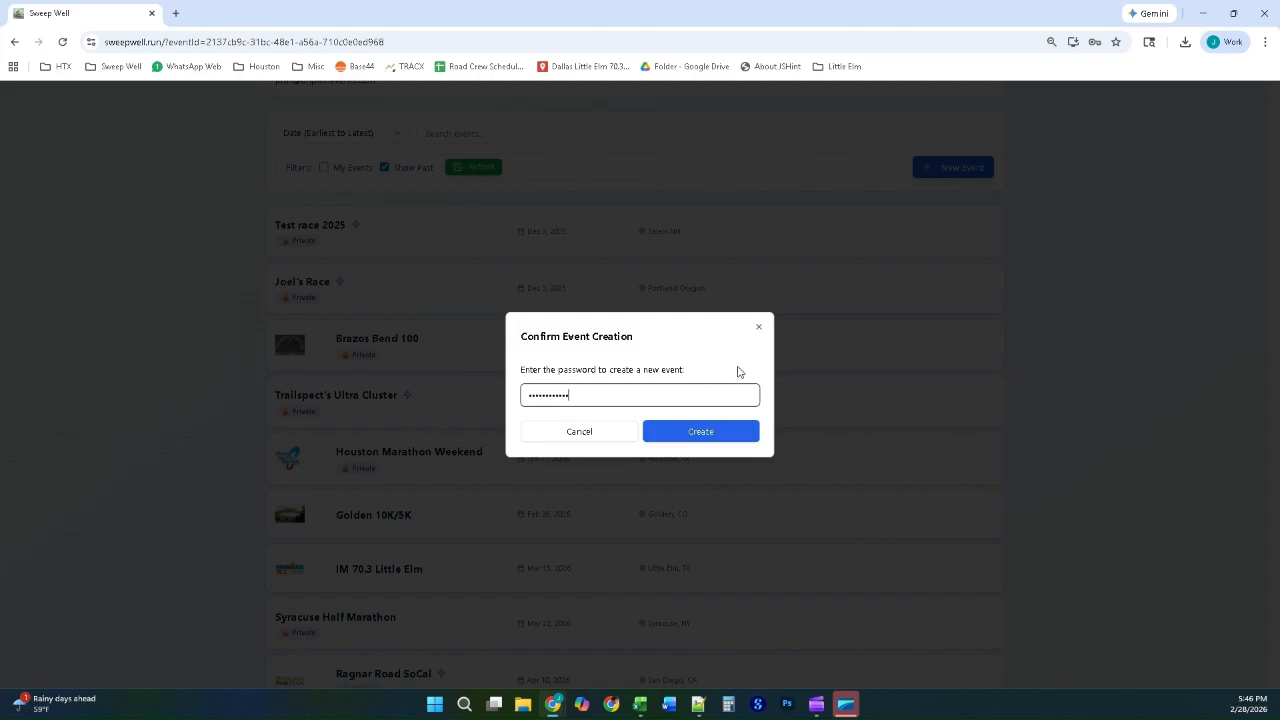
click(715, 435)
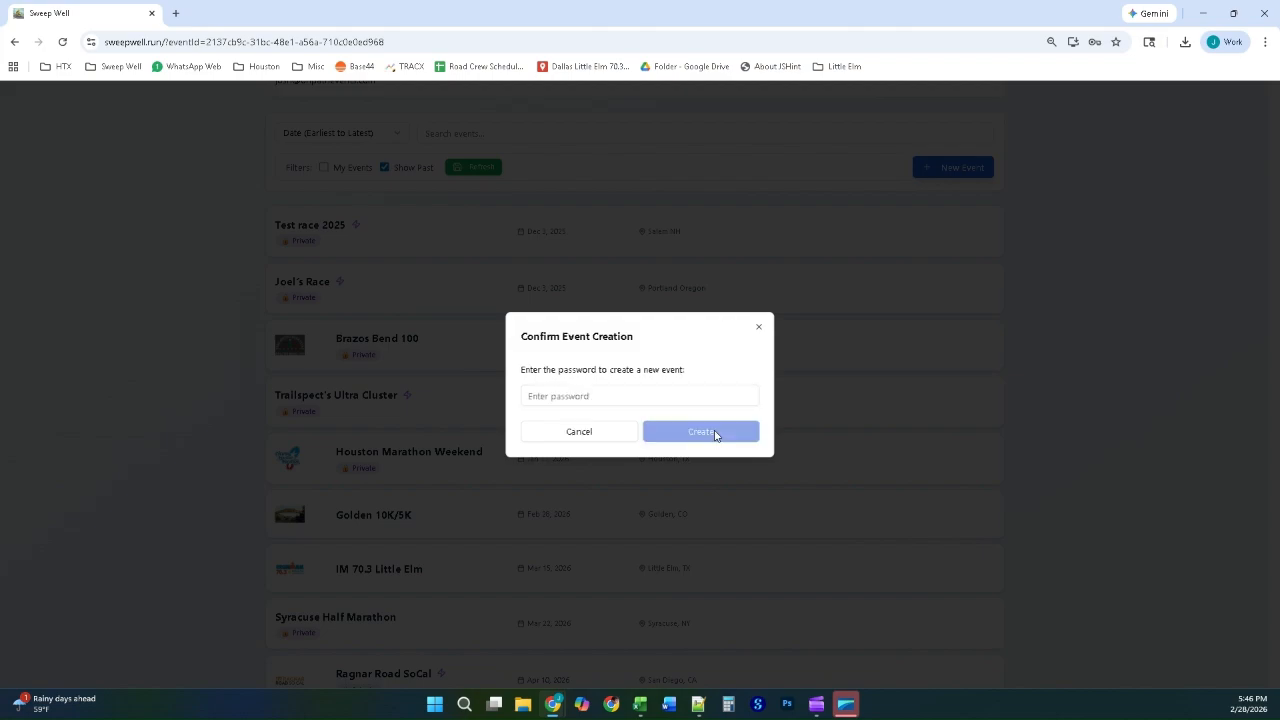
Step: Name the event IM 70.3 Michigan, dated 09/20/2026, located in Frankfort, MI, with the Eastern - US/Canada time zone
click(531, 190)
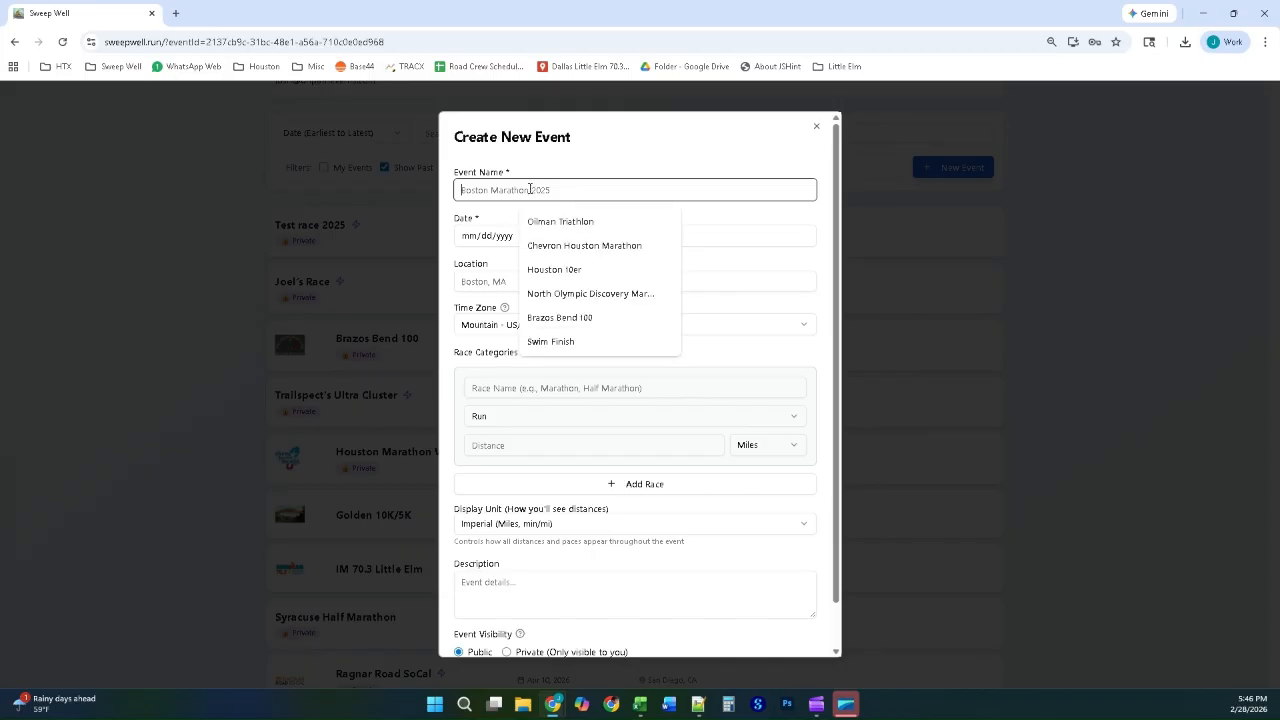
text(IM 70.3)
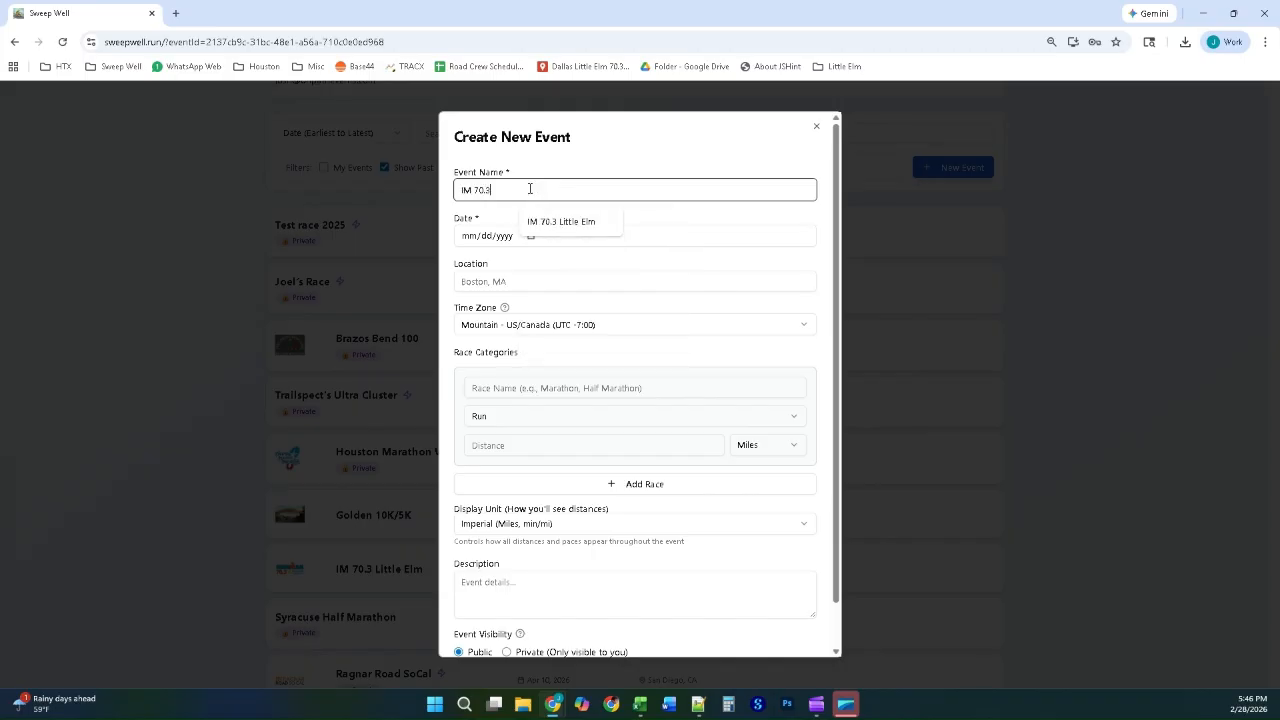
text( Michigan)
key(Tab)
text(09202026)
key(Tab)
text(Fran)
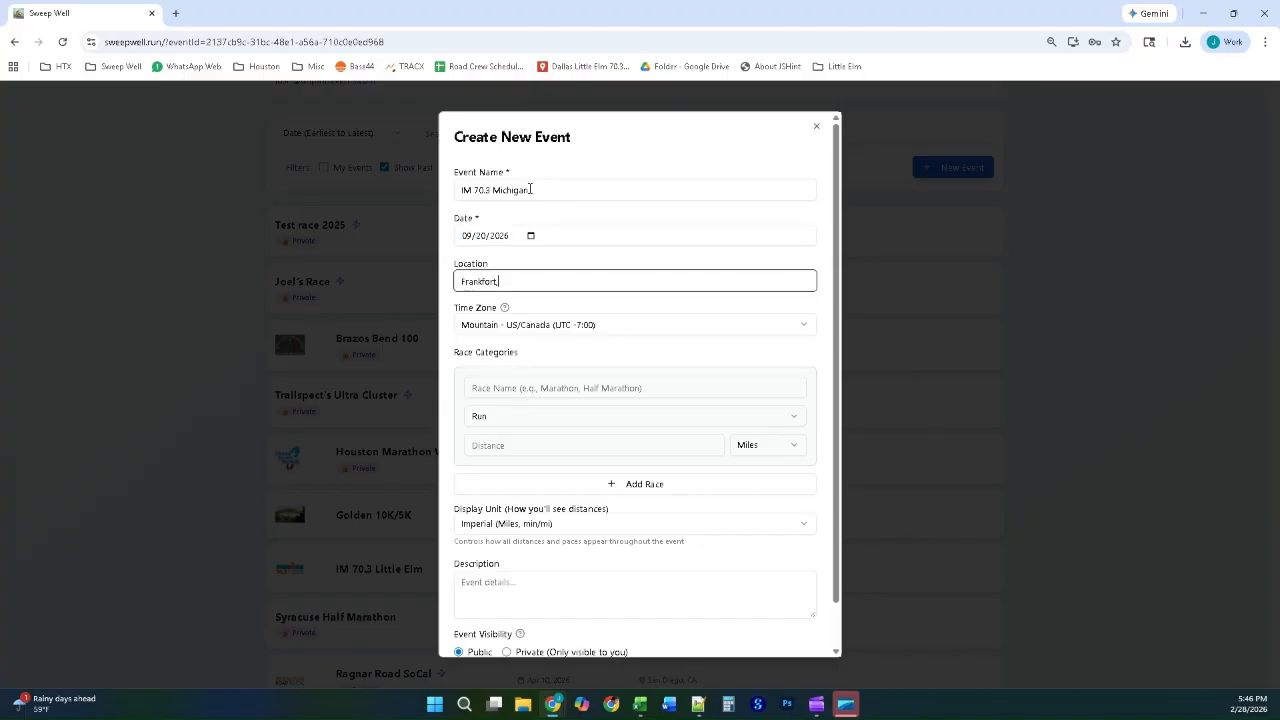
key(Tab)
key(Tab)
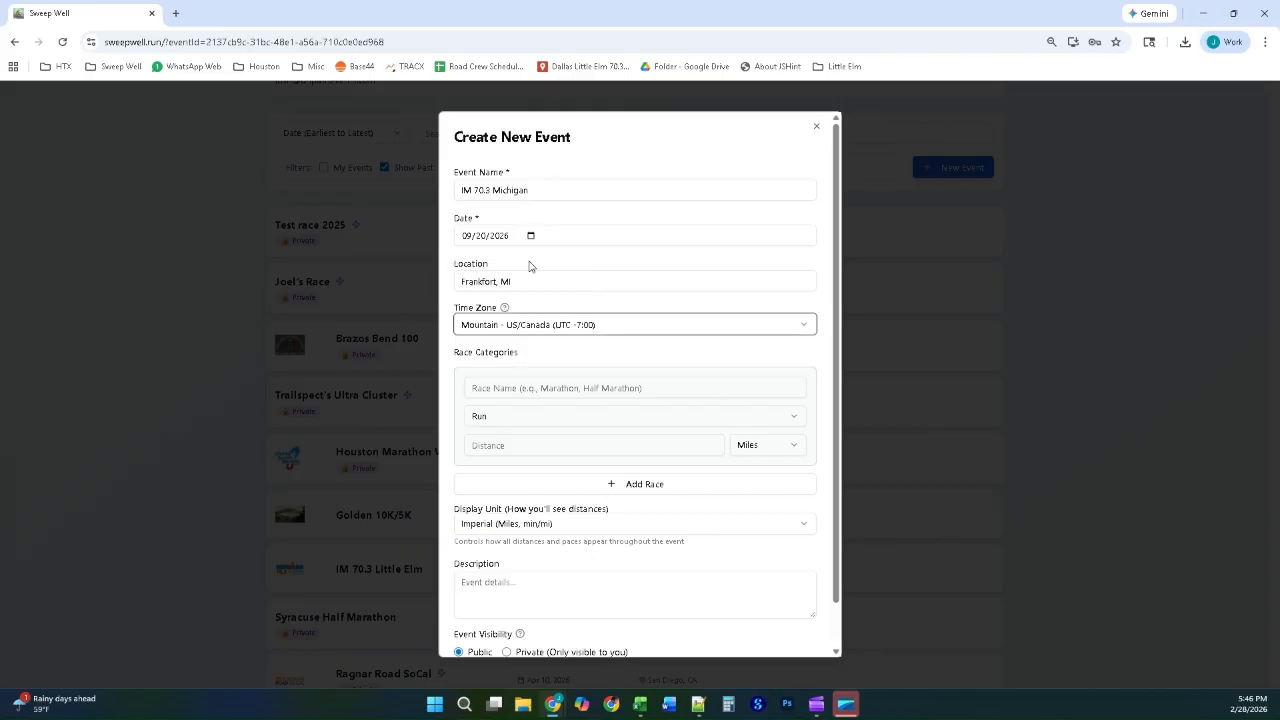
click(514, 330)
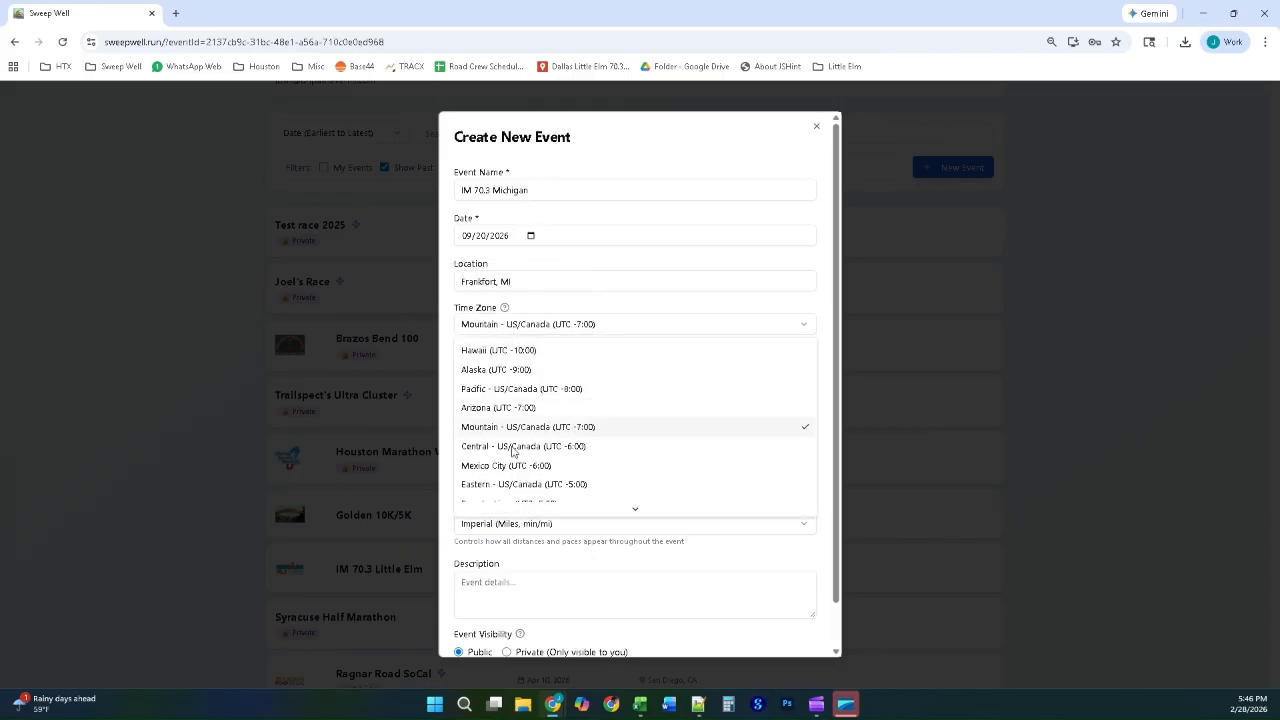
click(511, 485)
Step: Set the first race category to Multi-Sport and name it 70.3
click(504, 387)
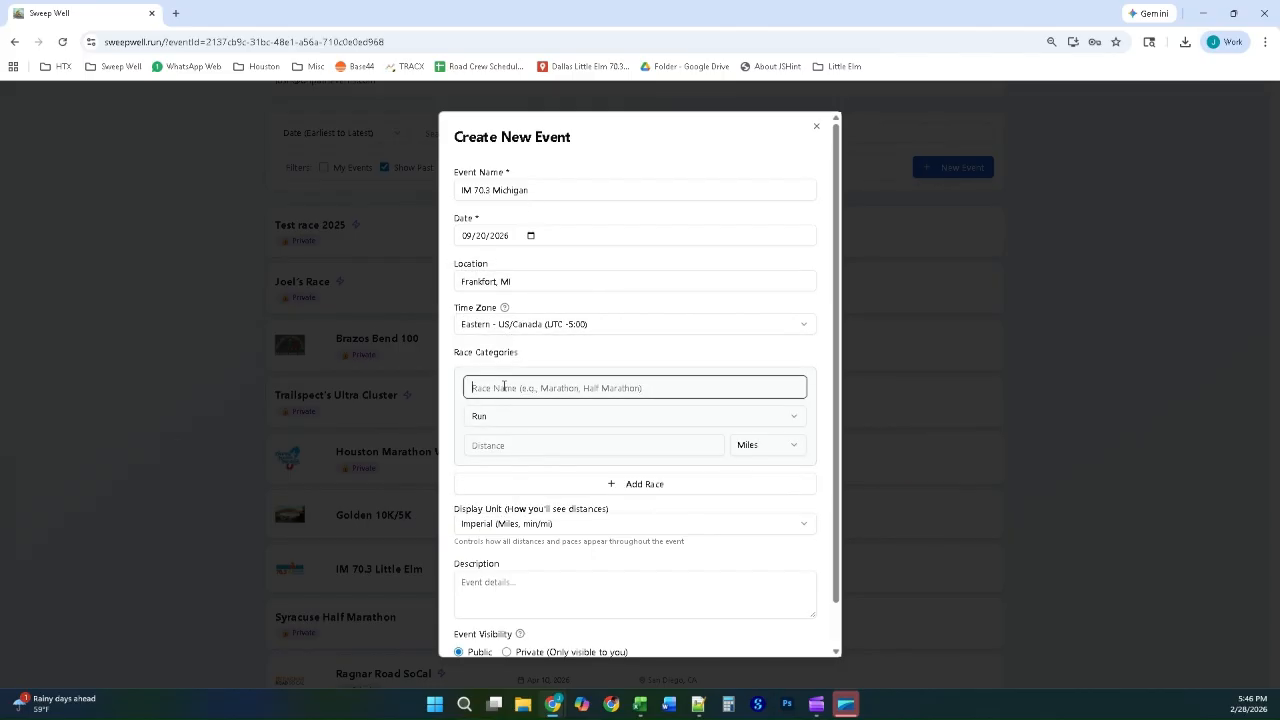
click(528, 422)
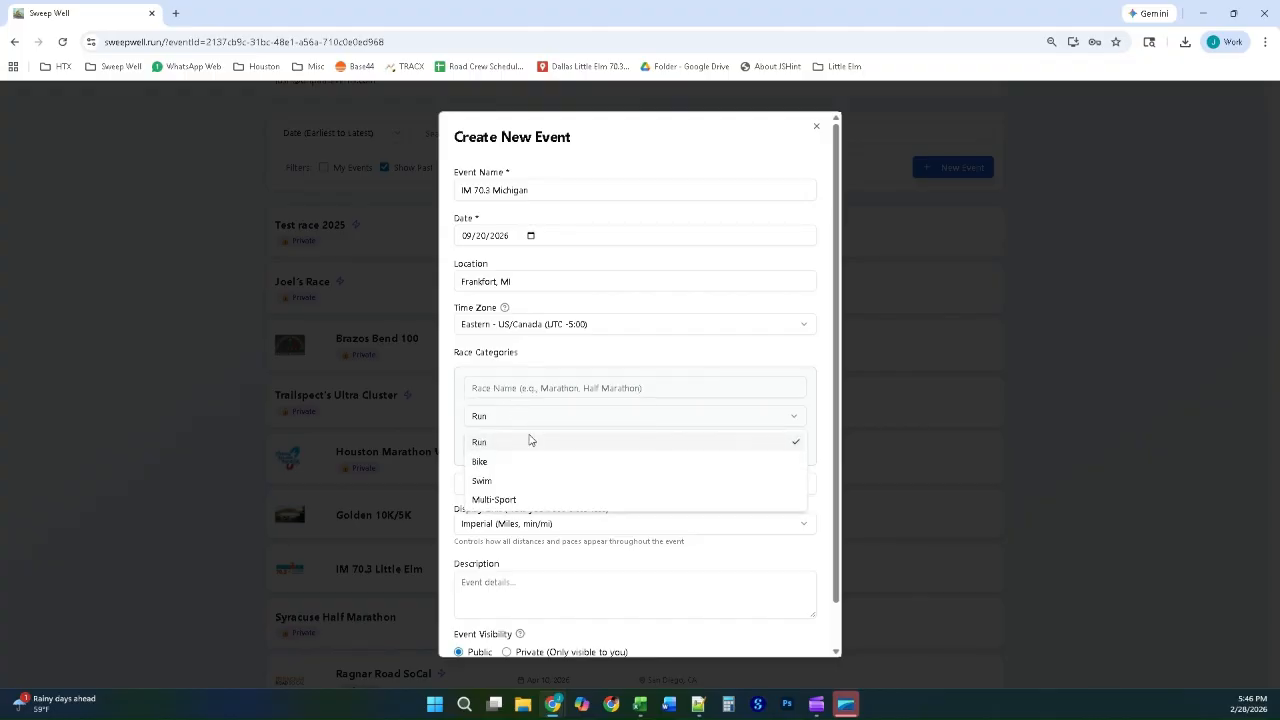
click(517, 500)
click(516, 387)
text(70.3)
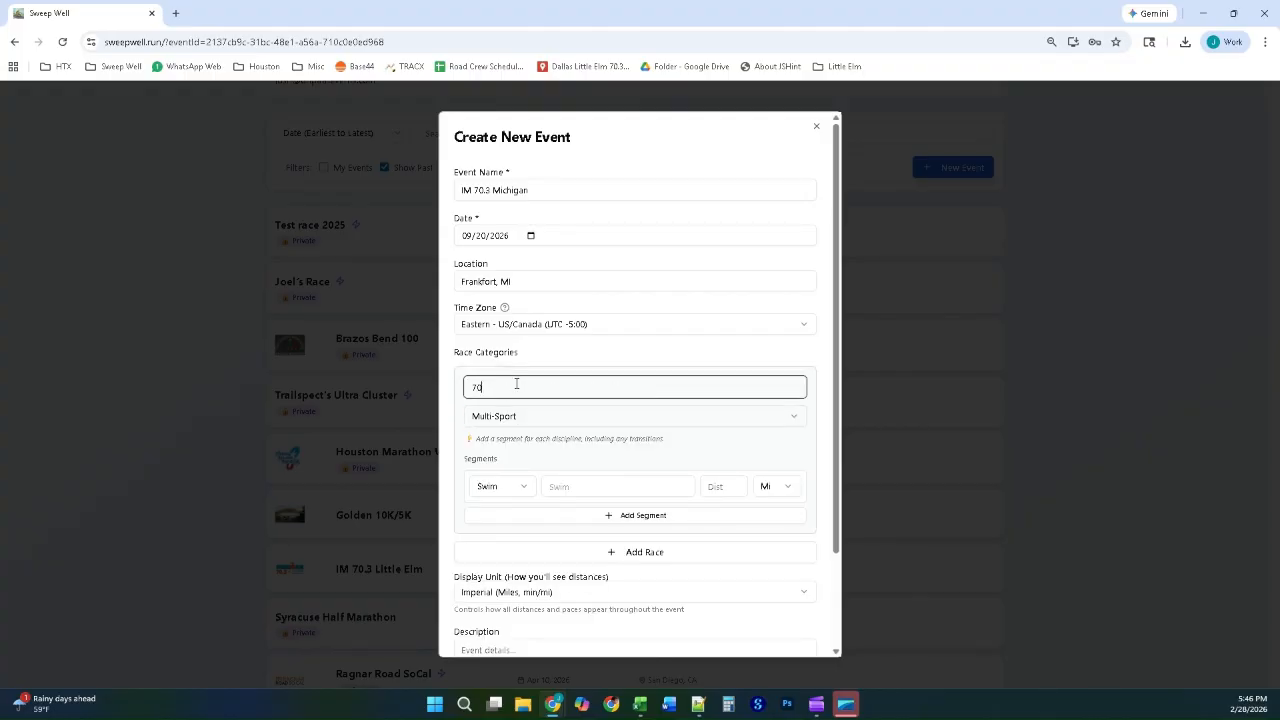
Step: Add four more segments after the swim in the 70.3 race
click(618, 515)
click(627, 555)
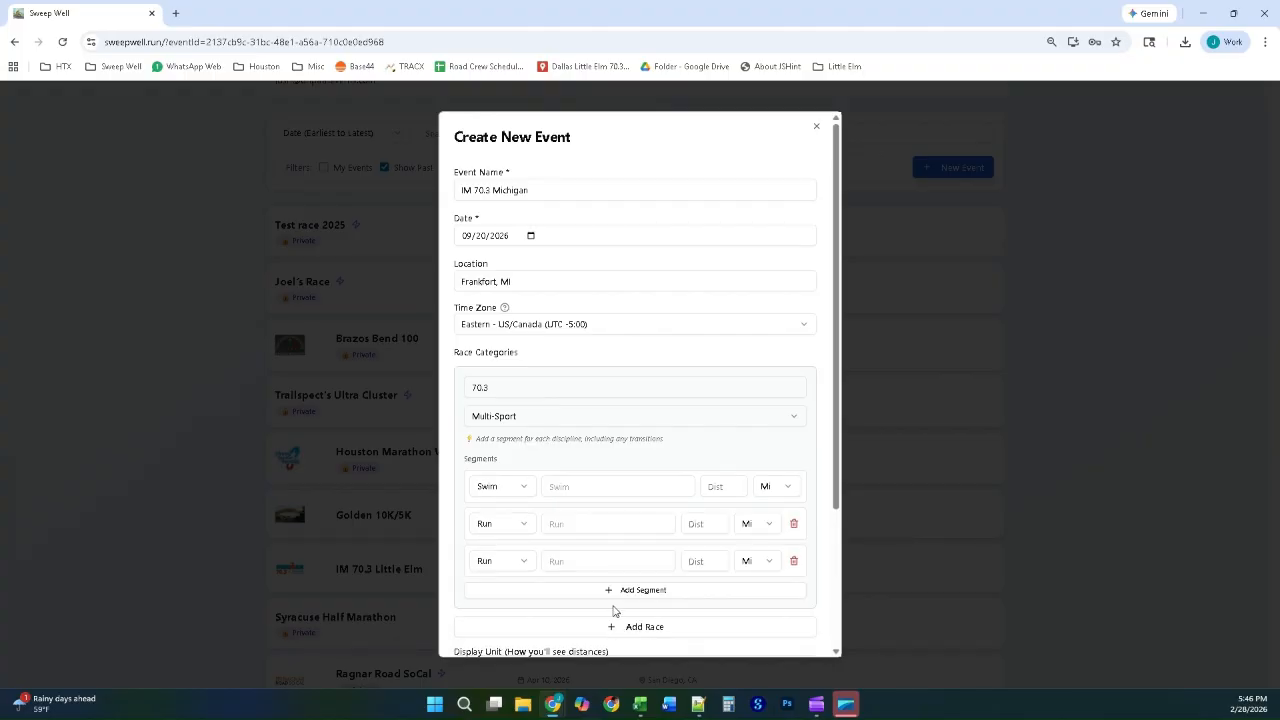
click(611, 593)
click(613, 625)
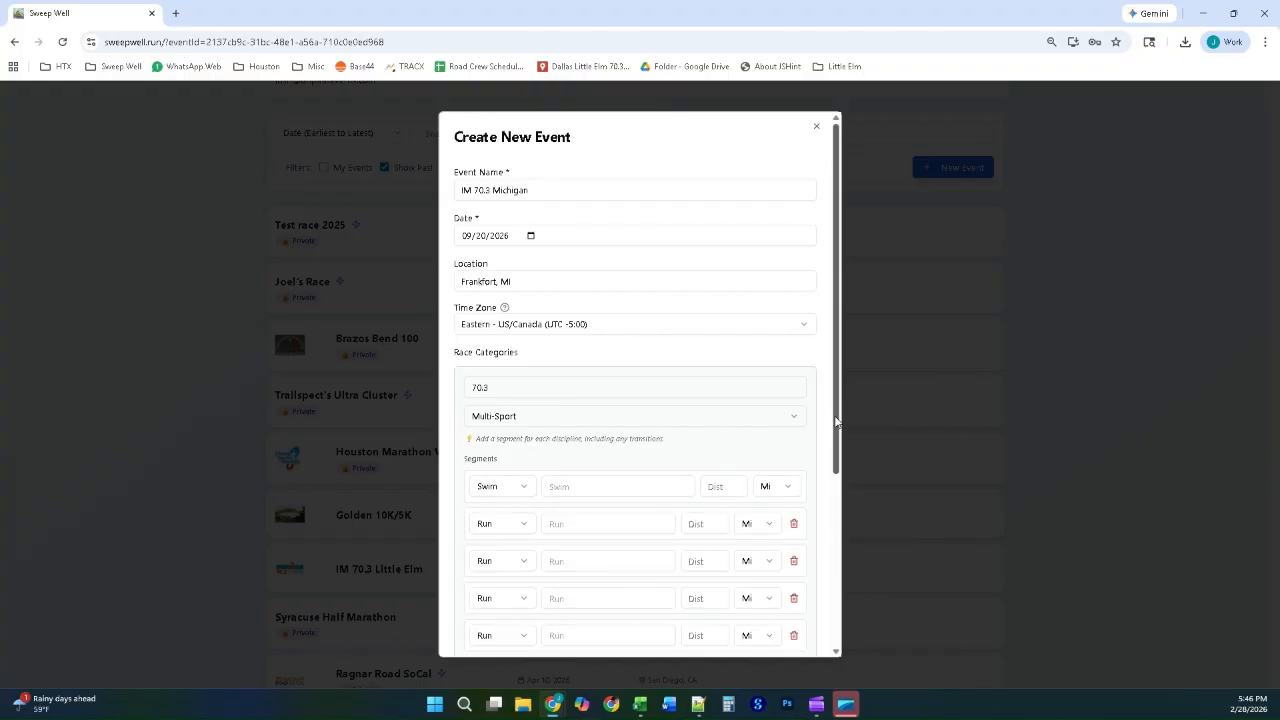
Step: Set the second and fourth segments to Transition and the third to Bike, keeping the last one as Run
scroll(620, 520, down, 1)
click(484, 435)
click(508, 517)
click(491, 476)
click(486, 516)
click(510, 514)
click(505, 584)
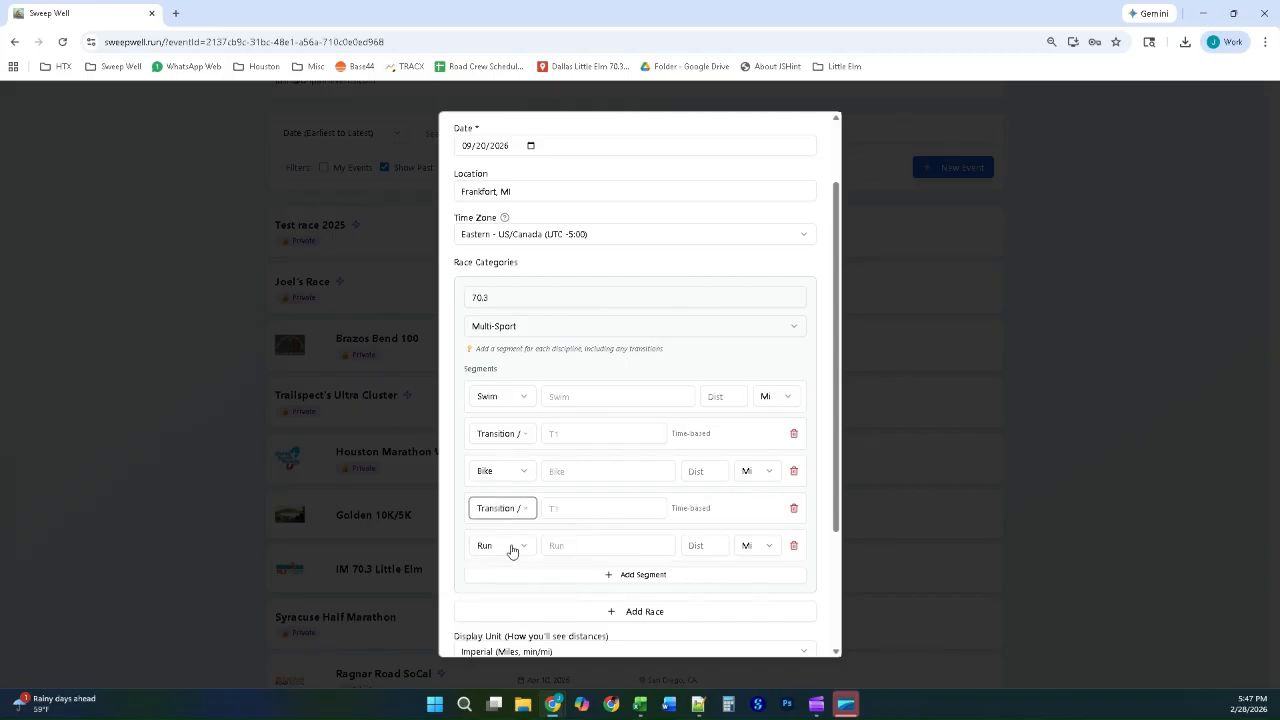
click(511, 551)
click(511, 551)
Step: Name the first three segments Swim, T1 and Bike, with distances of 1.2 miles for the swim and 56 miles for the bike
click(588, 398)
text(Swim)
key(Tab)
scroll(588, 405, up, 1)
click(586, 538)
click(570, 501)
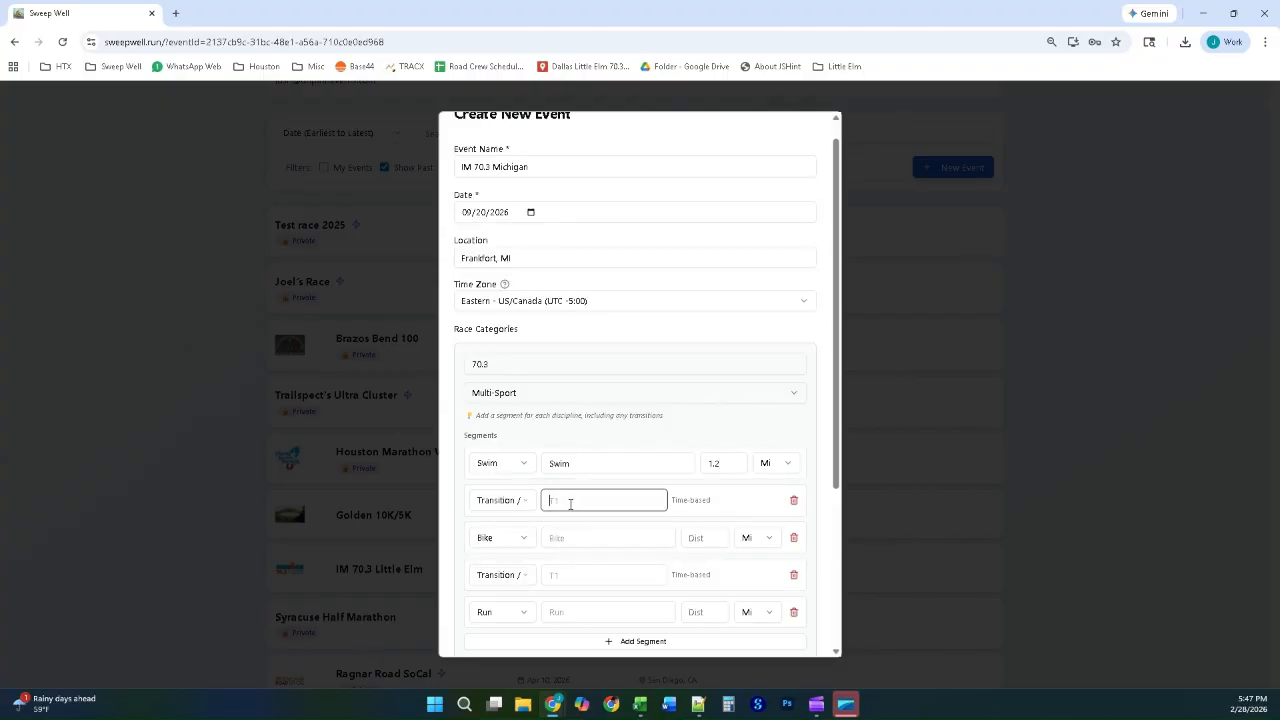
click(570, 540)
text(Bike)
key(Tab)
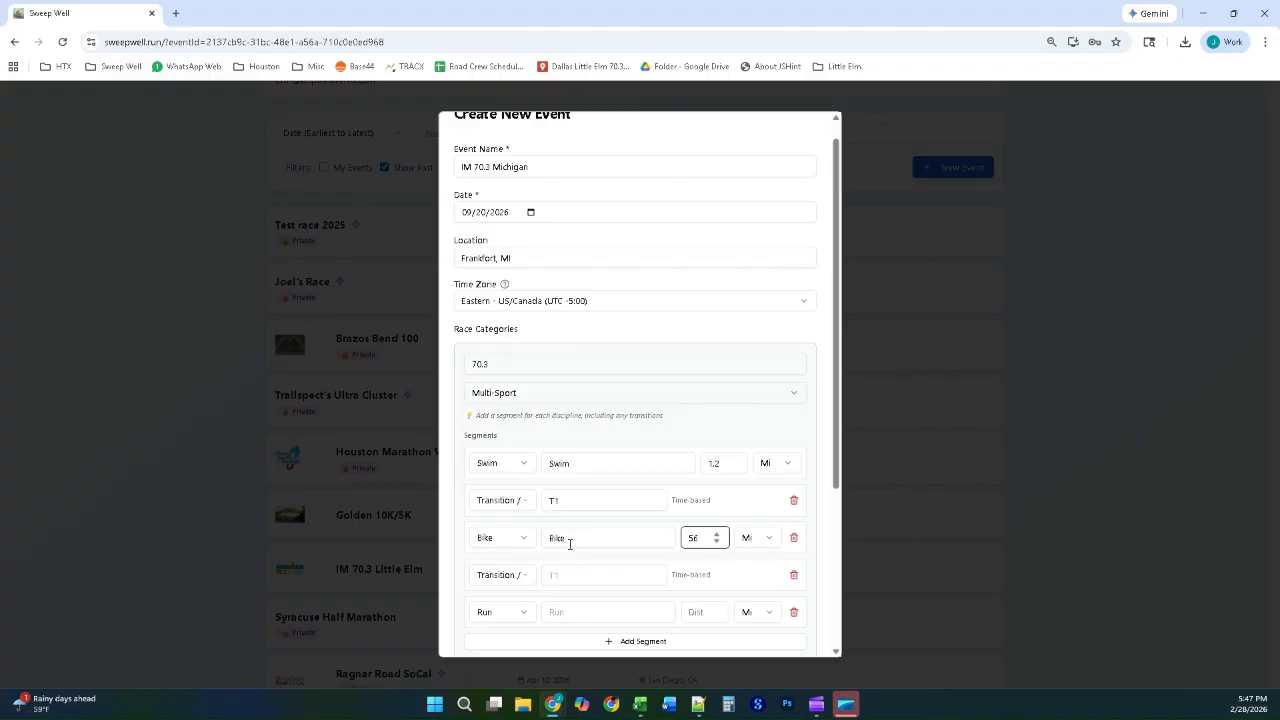
Step: Name the second transition T1 and the last segment Run with 13.1 miles, and create the event
click(572, 574)
text(T)
click(578, 611)
text(Run)
key(Tab)
text(13.1)
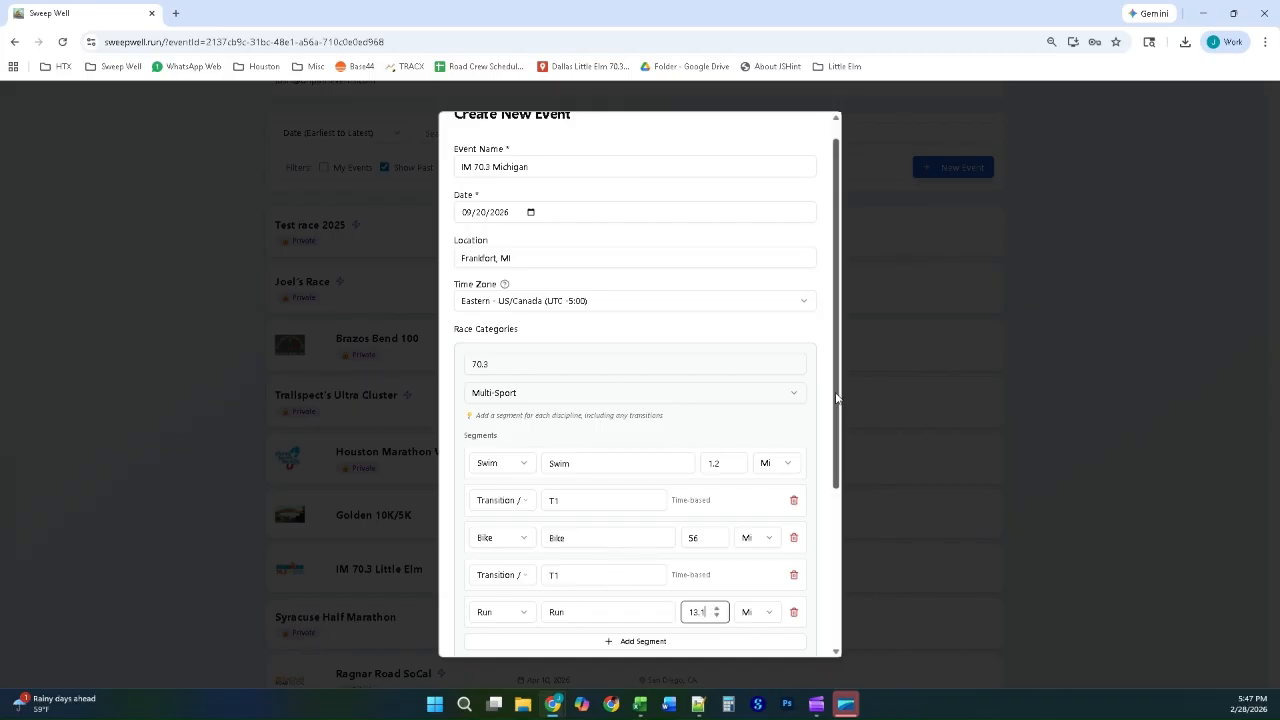
drag(838, 400, 838, 556)
click(634, 632)
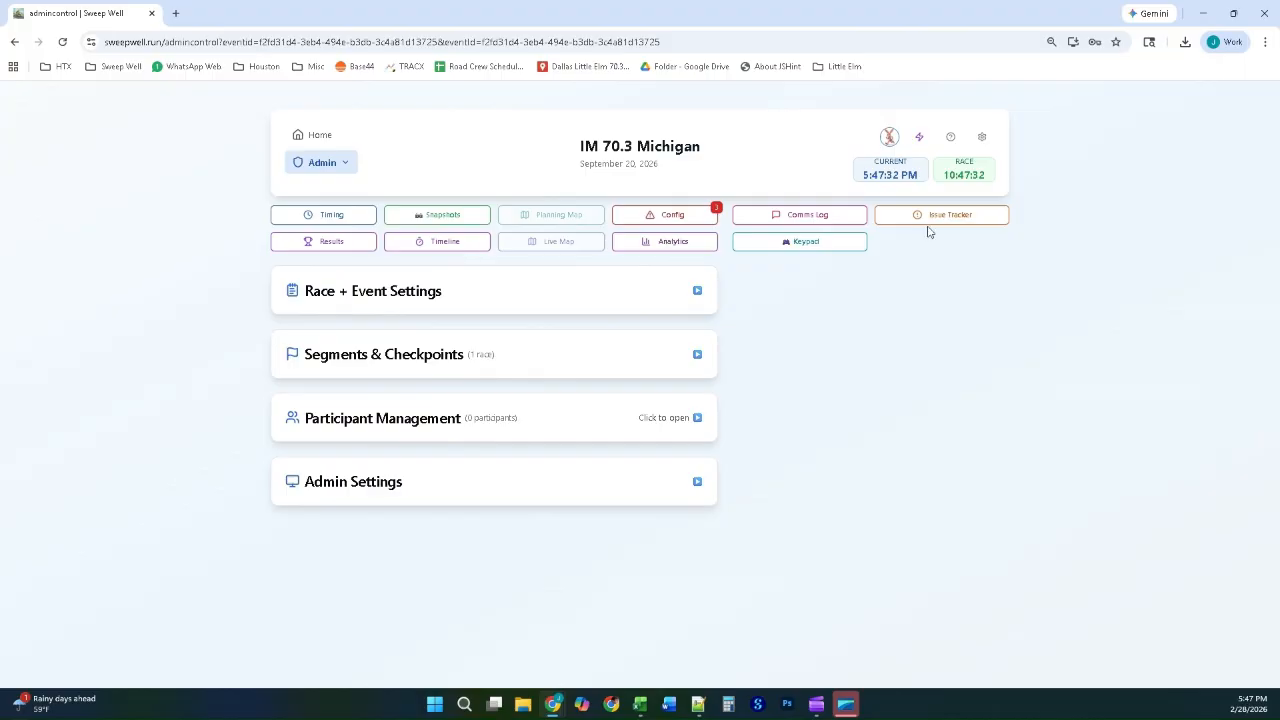
Step: Enable Show Runner Density Map, Roamer Mode and Emergency Notifications in the event's Admin Settings
click(346, 164)
click(348, 166)
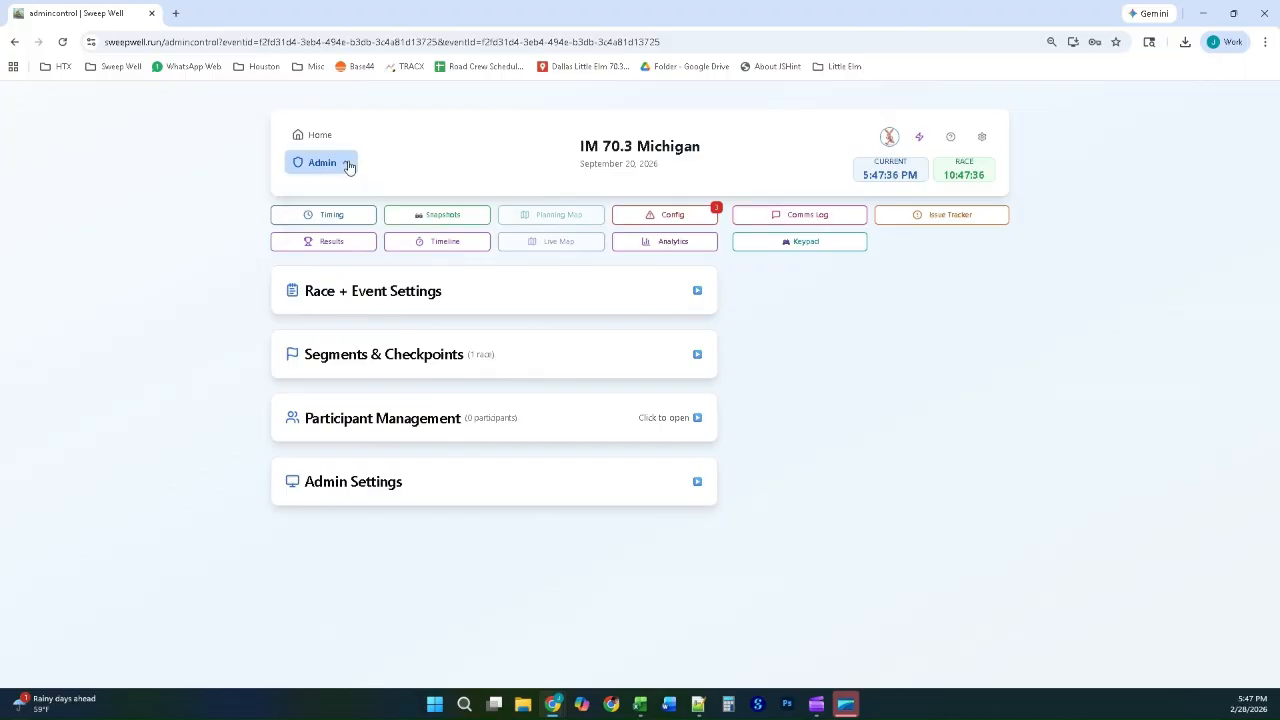
click(351, 483)
scroll(503, 458, down, 5)
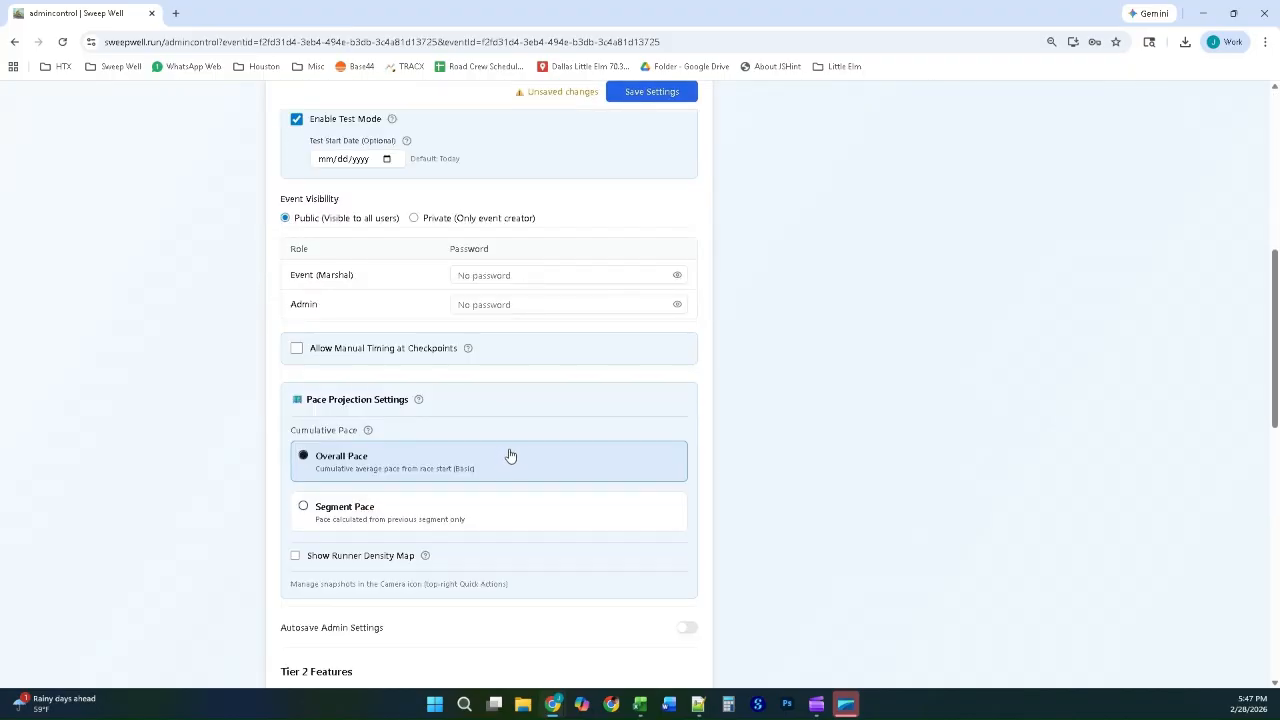
scroll(506, 456, down, 1)
click(295, 422)
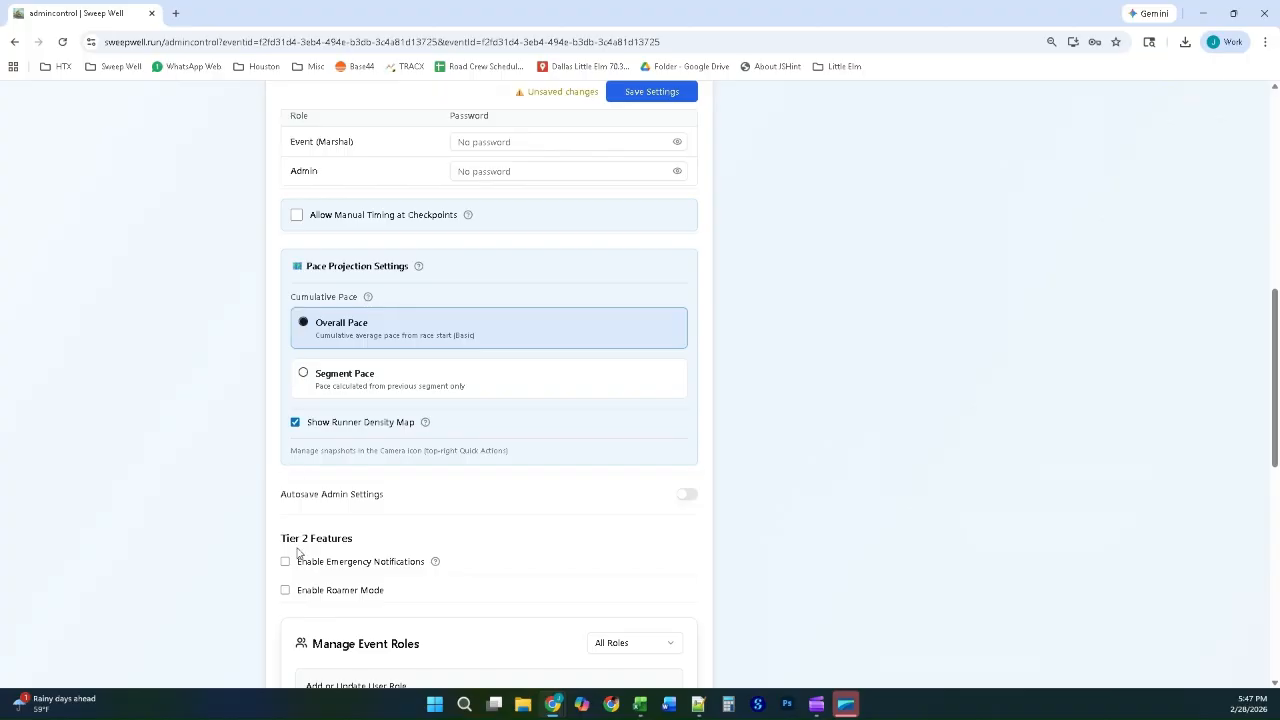
click(286, 590)
click(286, 591)
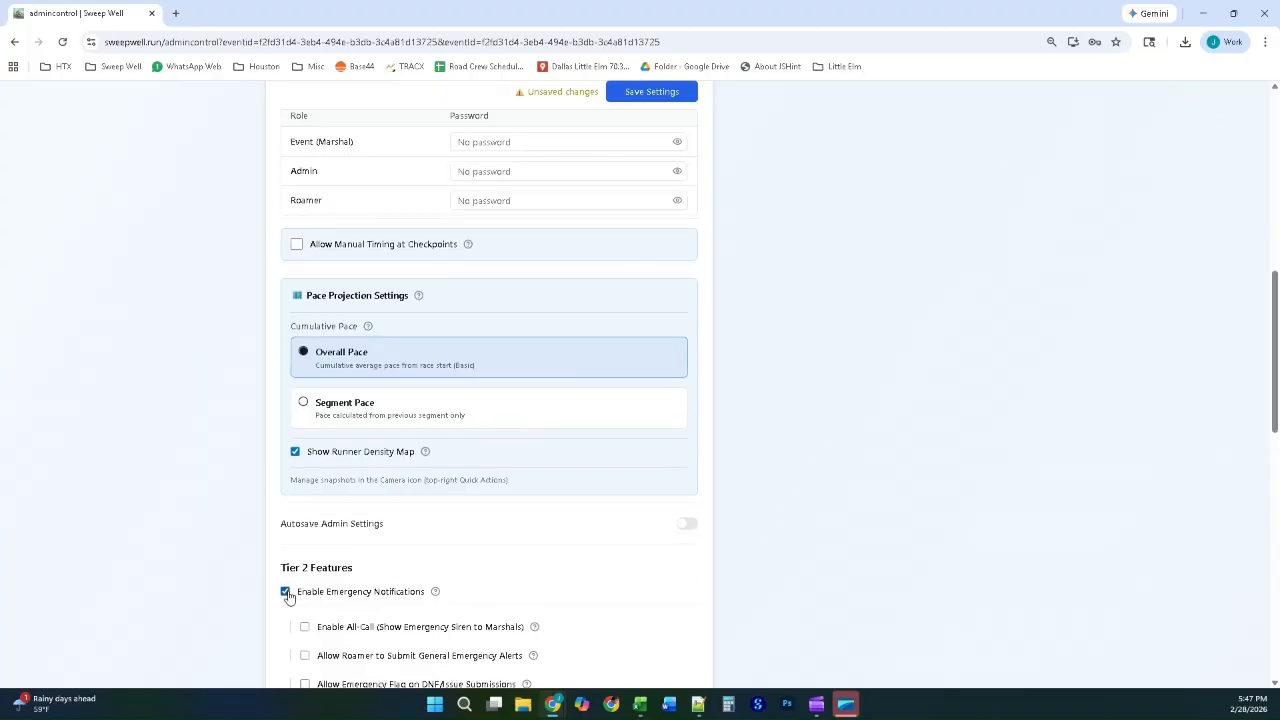
Step: Look through the remaining admin options and save the Admin Settings
scroll(791, 258, up, 1)
scroll(791, 258, up, 3)
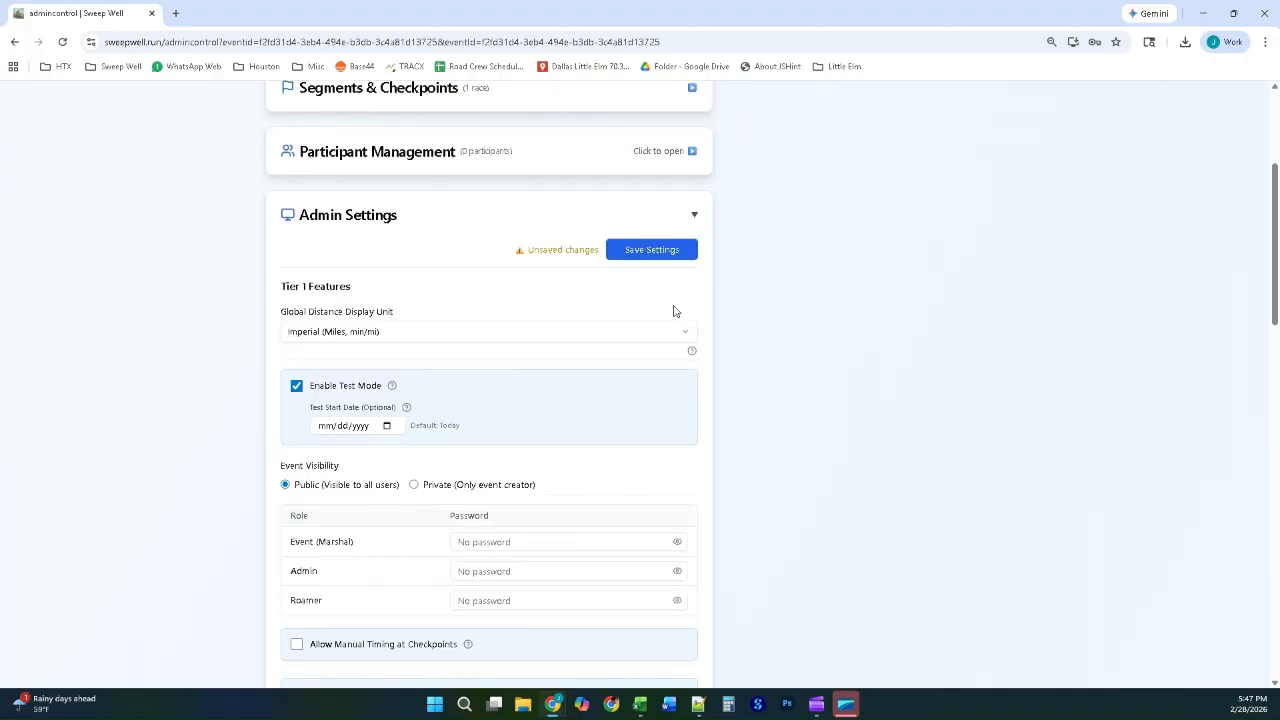
scroll(705, 342, down, 3)
scroll(705, 342, down, 6)
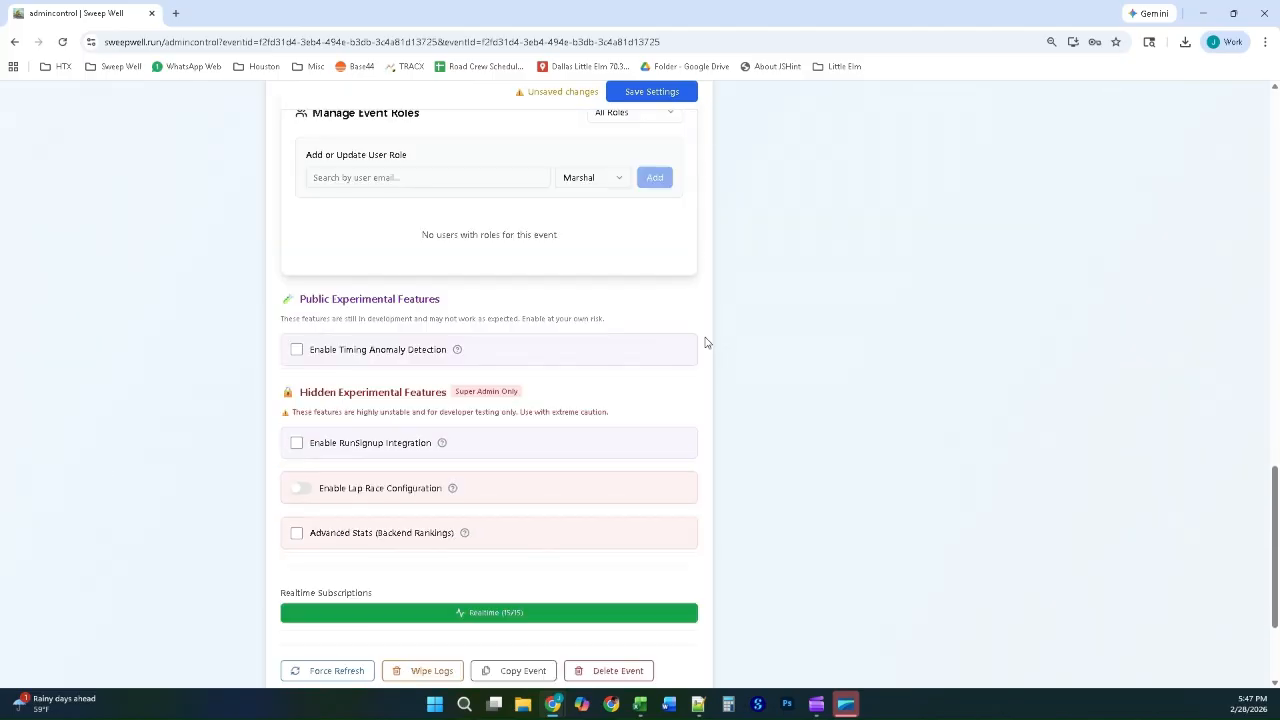
scroll(705, 342, up, 7)
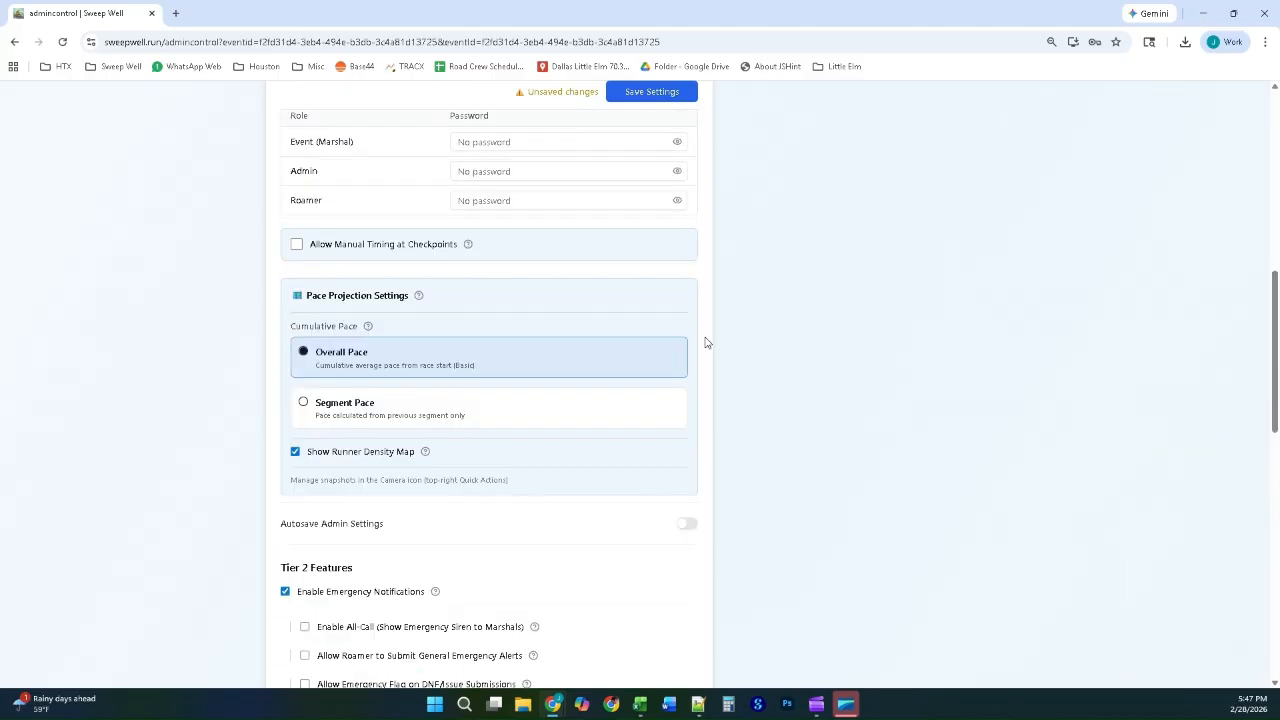
scroll(705, 342, up, 8)
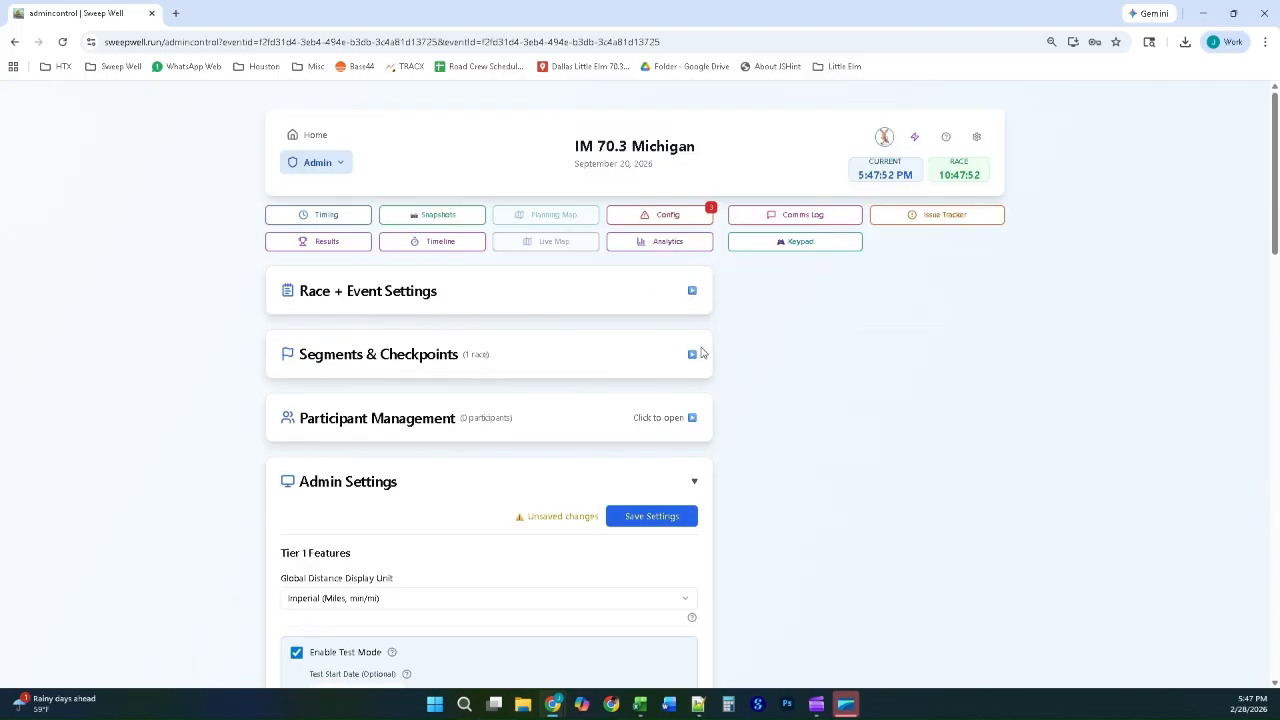
click(646, 513)
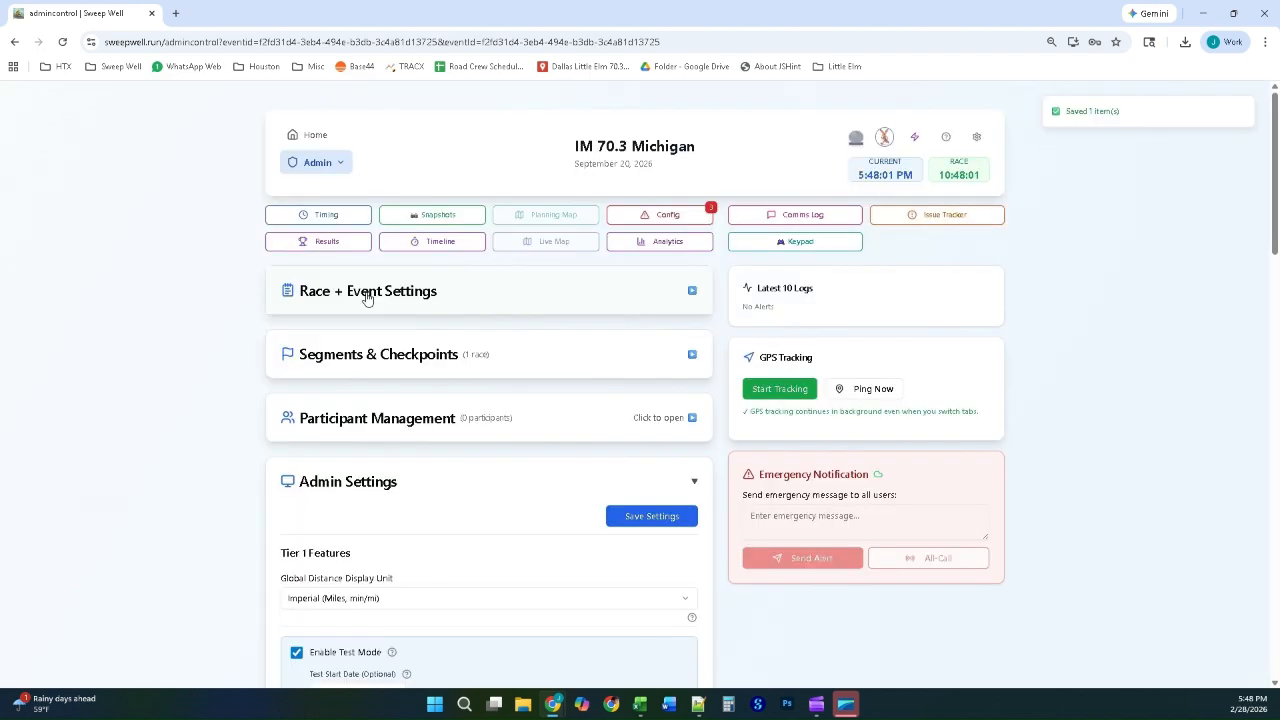
Step: Upload the Michigan logo PNG as the event logo in Race + Event Settings
click(366, 291)
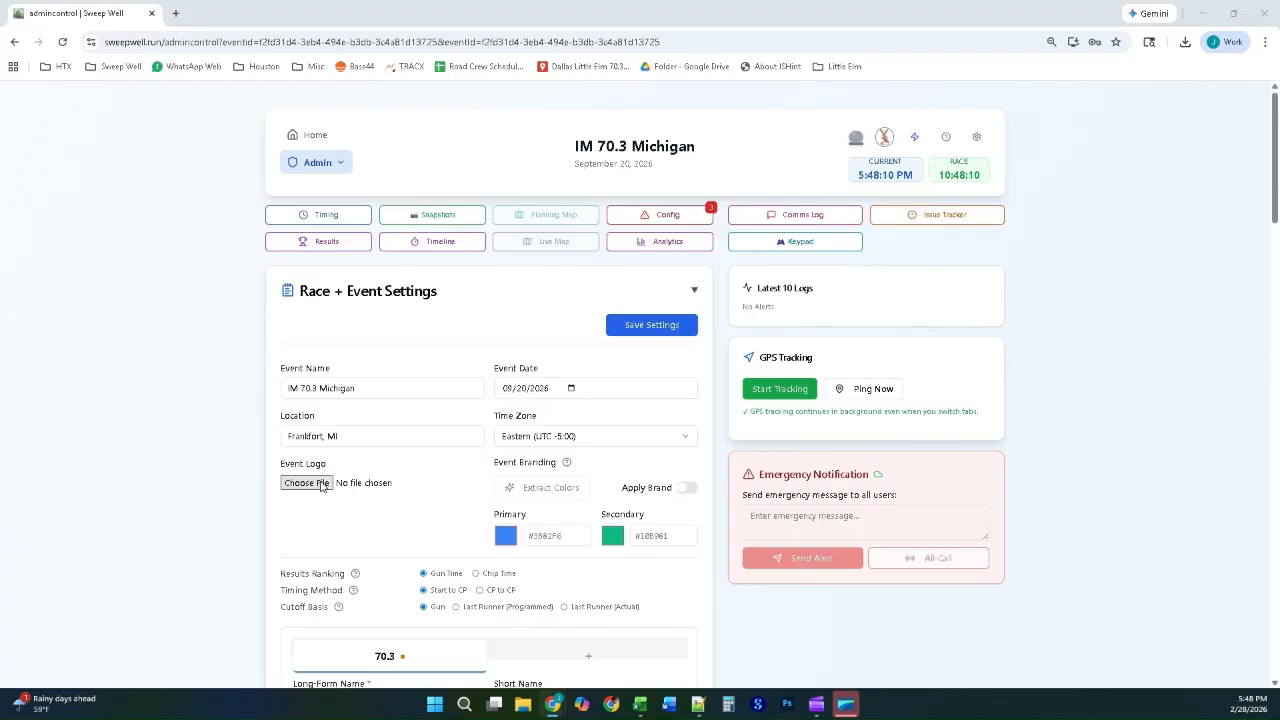
click(322, 485)
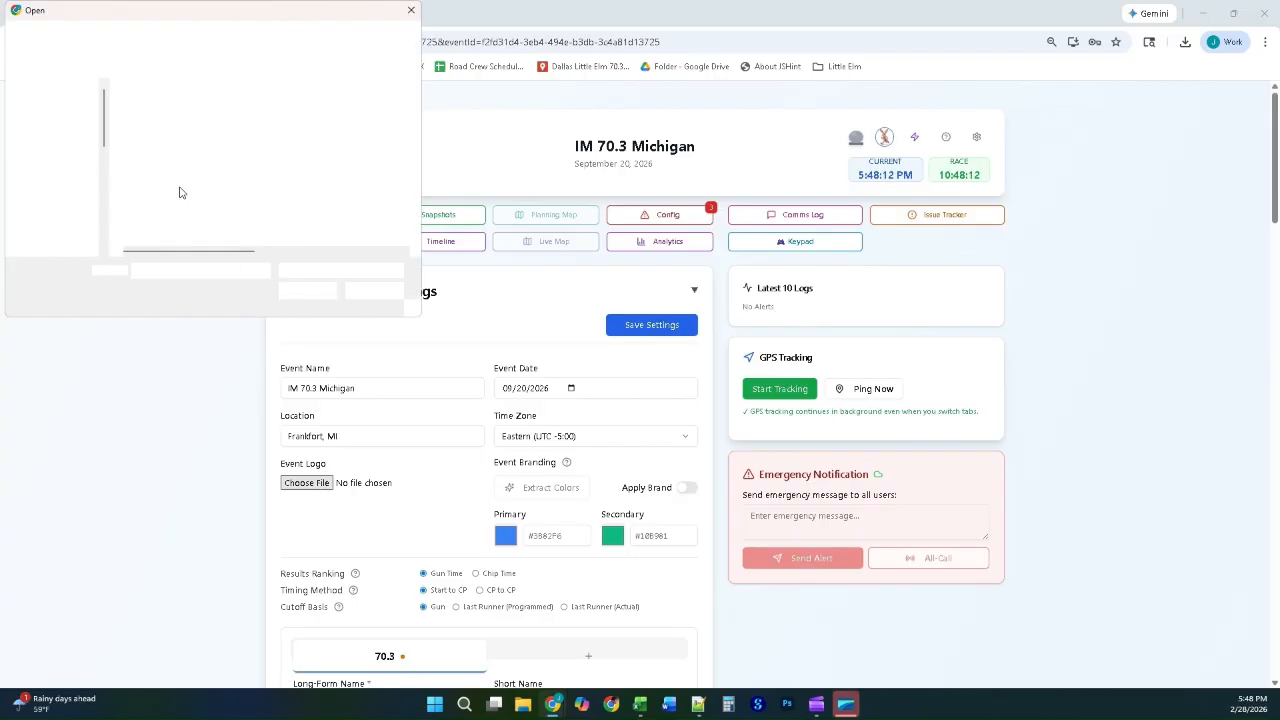
double_click(148, 137)
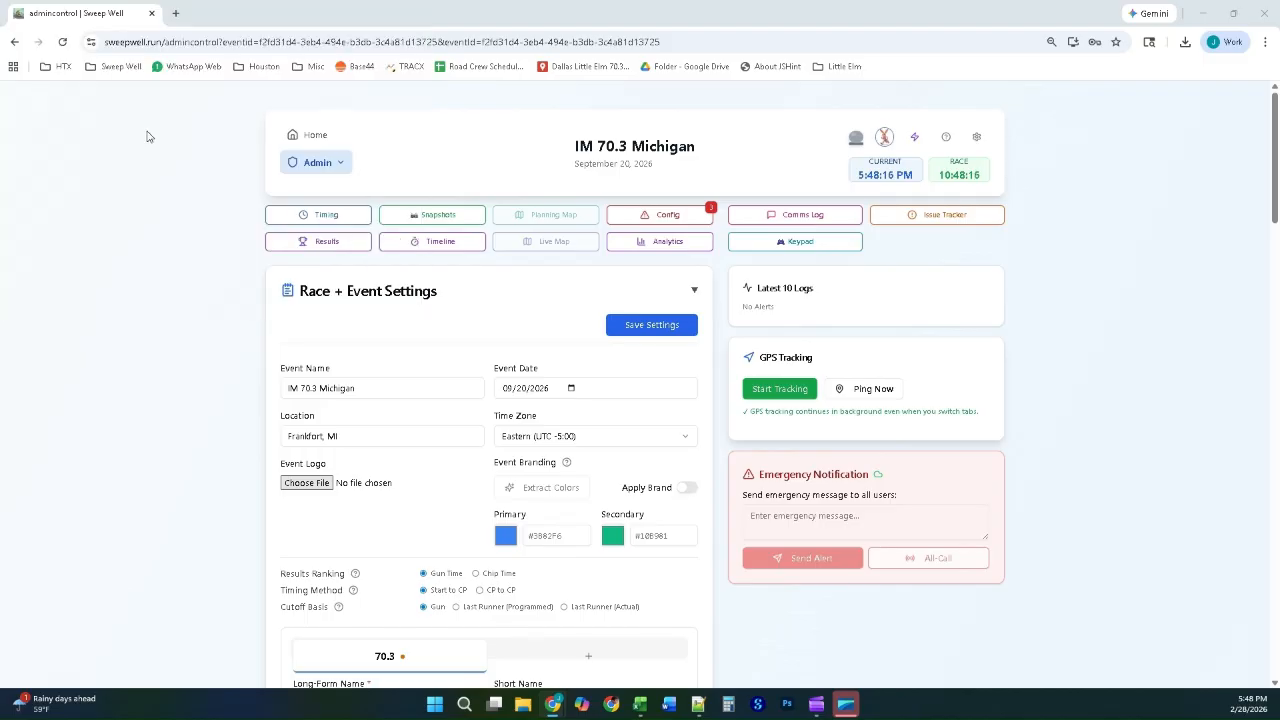
Step: Set the 70.3 race's Last Starter time to 8:00:00 AM
scroll(457, 403, down, 2)
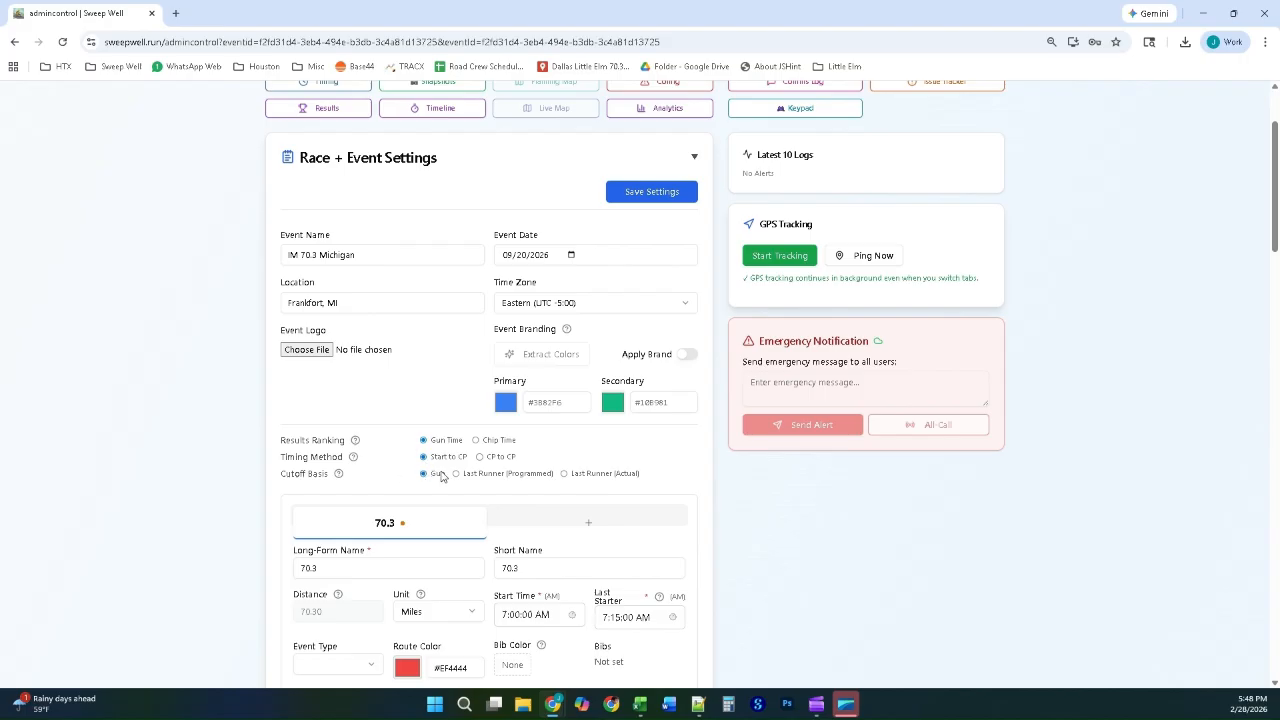
scroll(455, 476, down, 1)
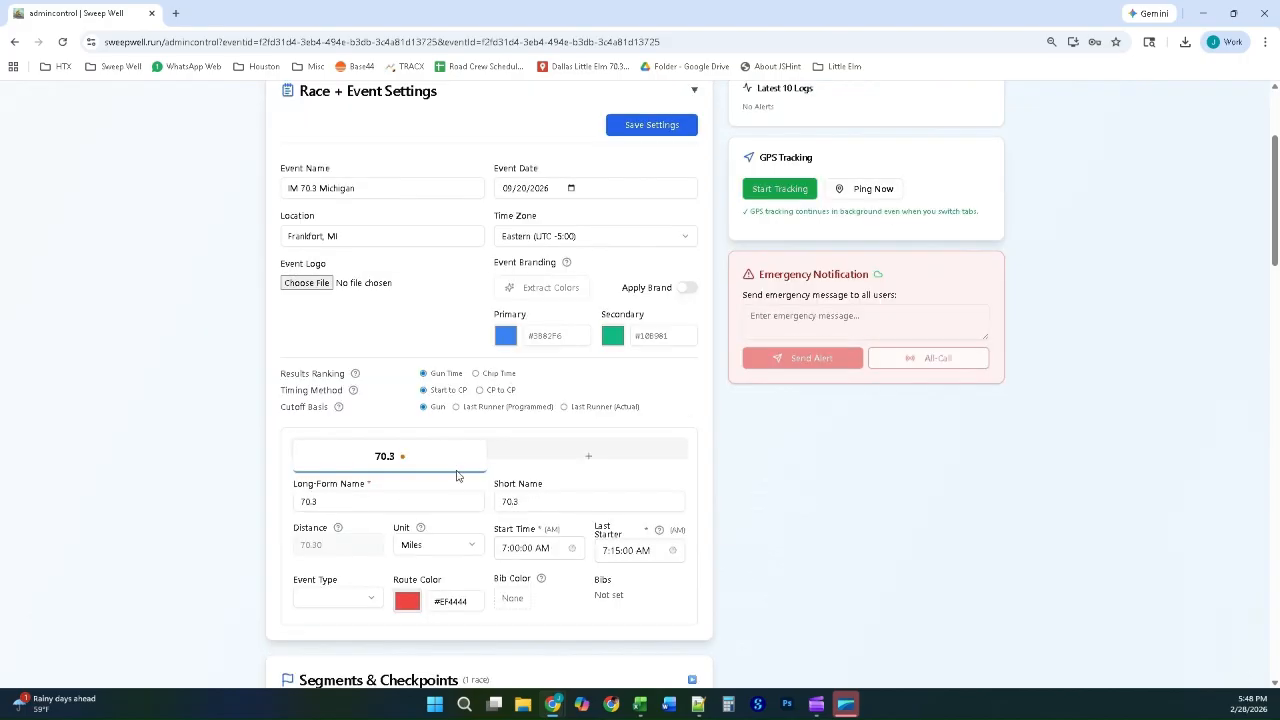
click(608, 554)
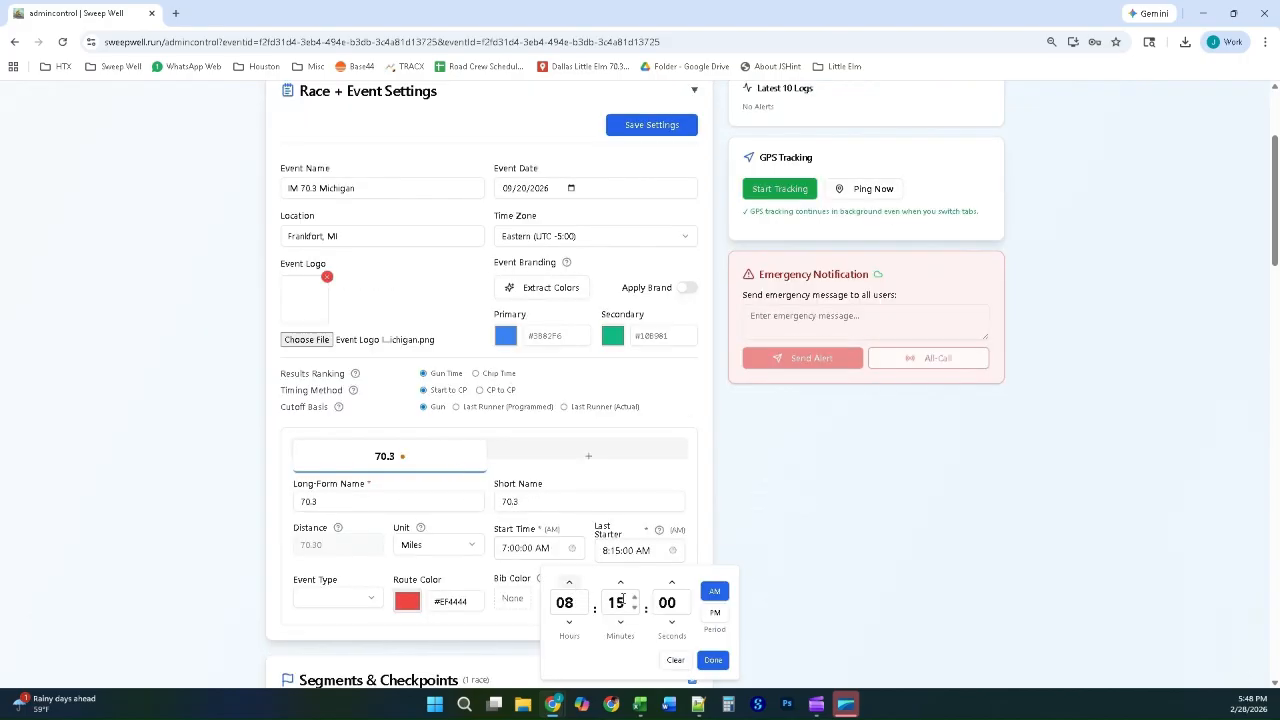
click(621, 623)
click(621, 623)
click(621, 623)
click(621, 623)
click(621, 623)
click(621, 623)
click(621, 623)
click(621, 623)
click(621, 623)
click(621, 623)
click(621, 623)
click(621, 623)
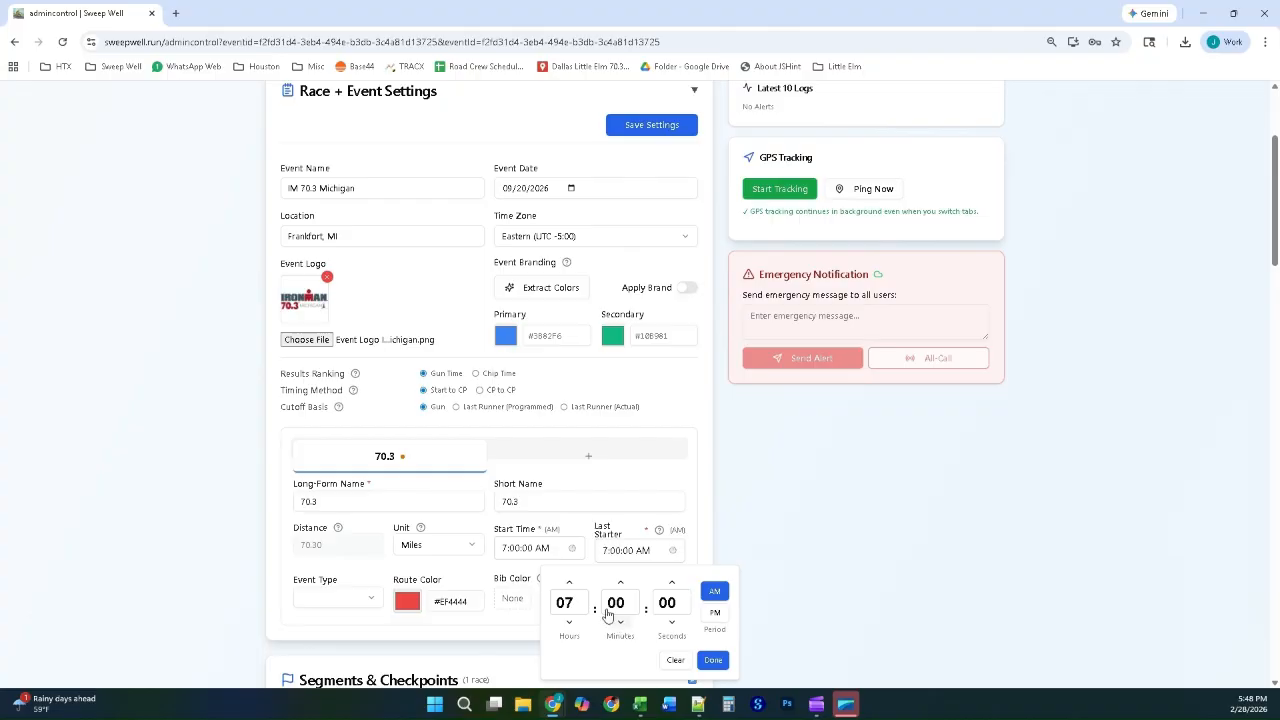
click(569, 582)
click(714, 661)
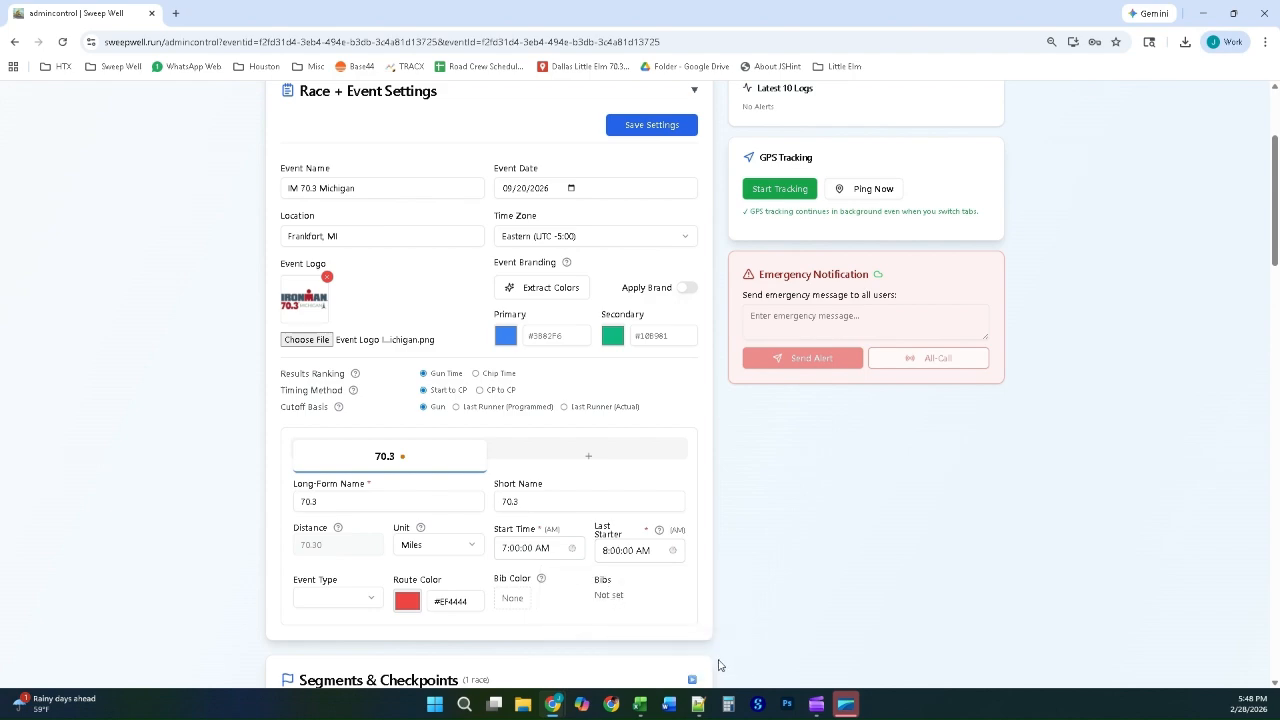
Step: Set the Cutoff Basis to Last Runner (Actual) and apply brand colors extracted from the event logo
click(565, 408)
click(561, 289)
scroll(633, 432, down, 1)
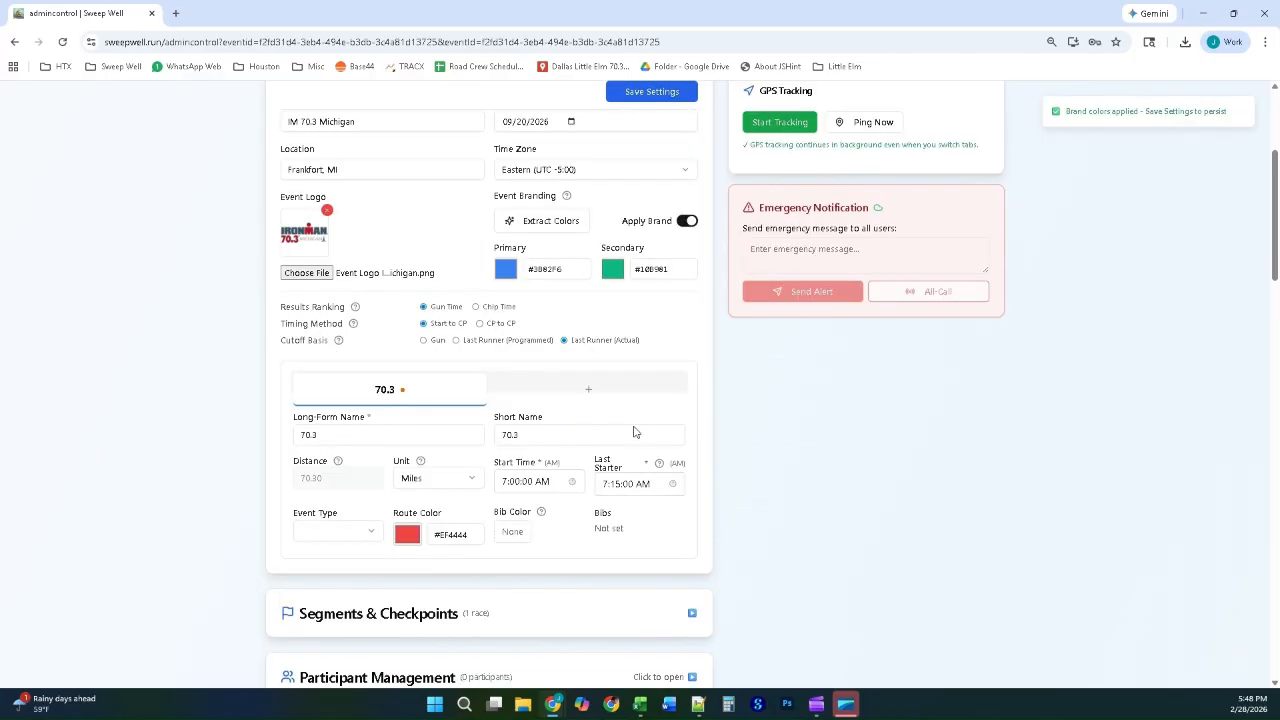
Step: In the 70.3 race's segments, upload the IRONMAN 70.3 Michigan ROKA Swim Course KML to the Swim segment and save it
scroll(633, 432, down, 3)
click(425, 416)
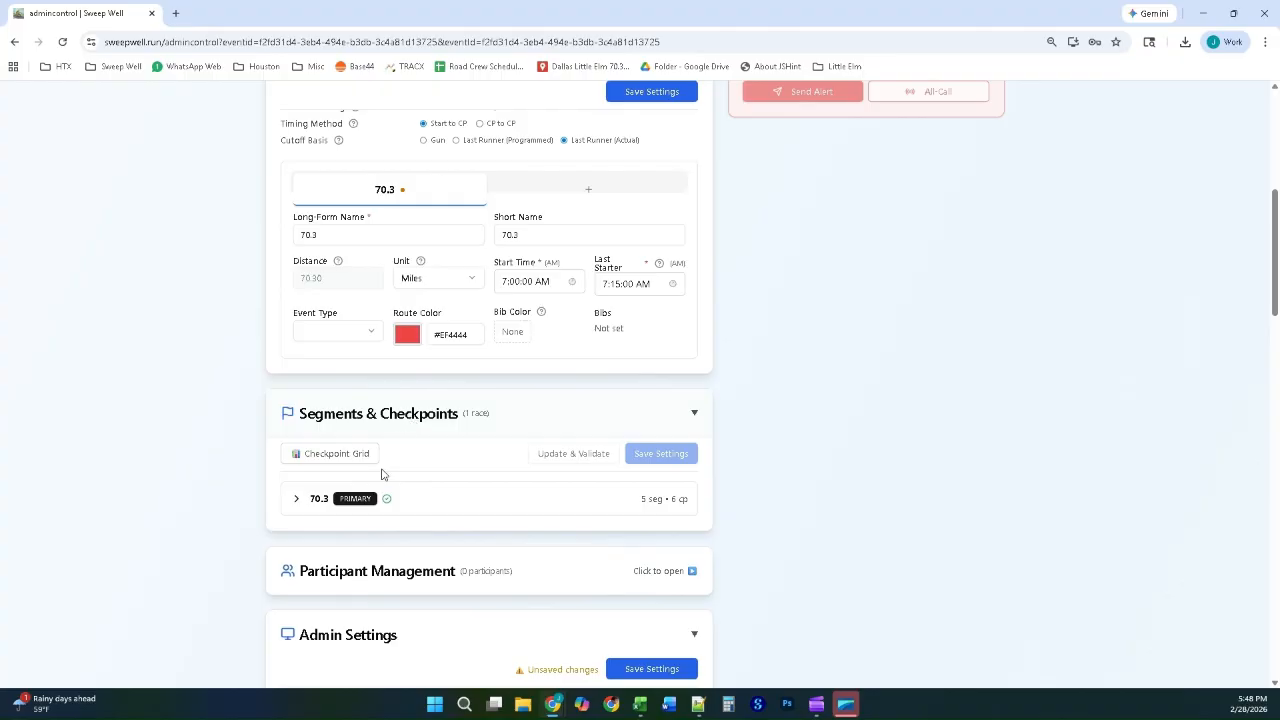
click(295, 501)
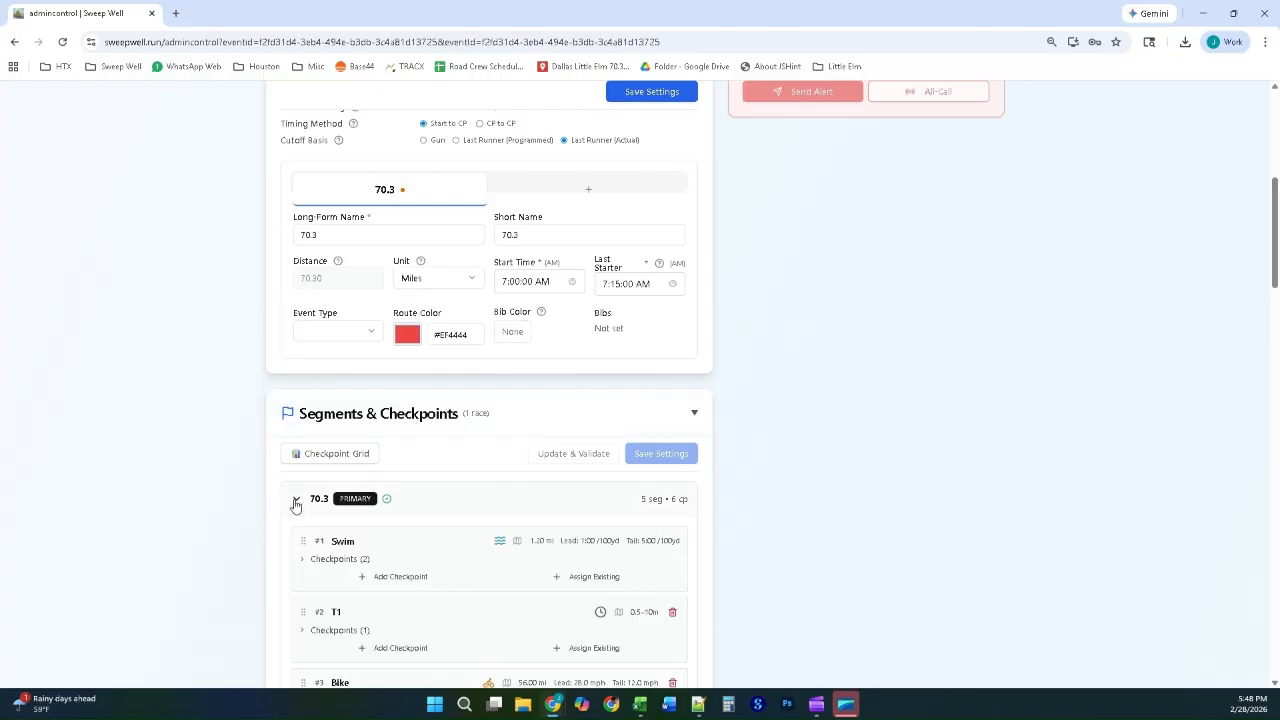
scroll(484, 436, down, 2)
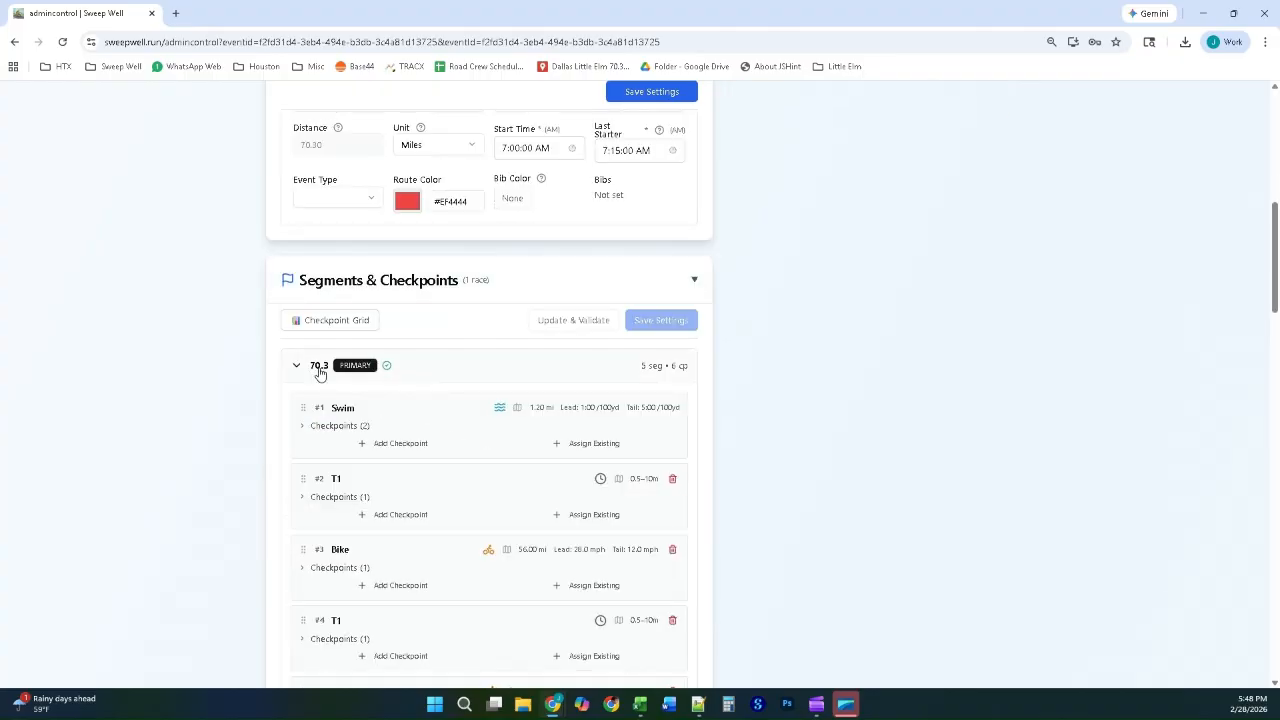
click(303, 426)
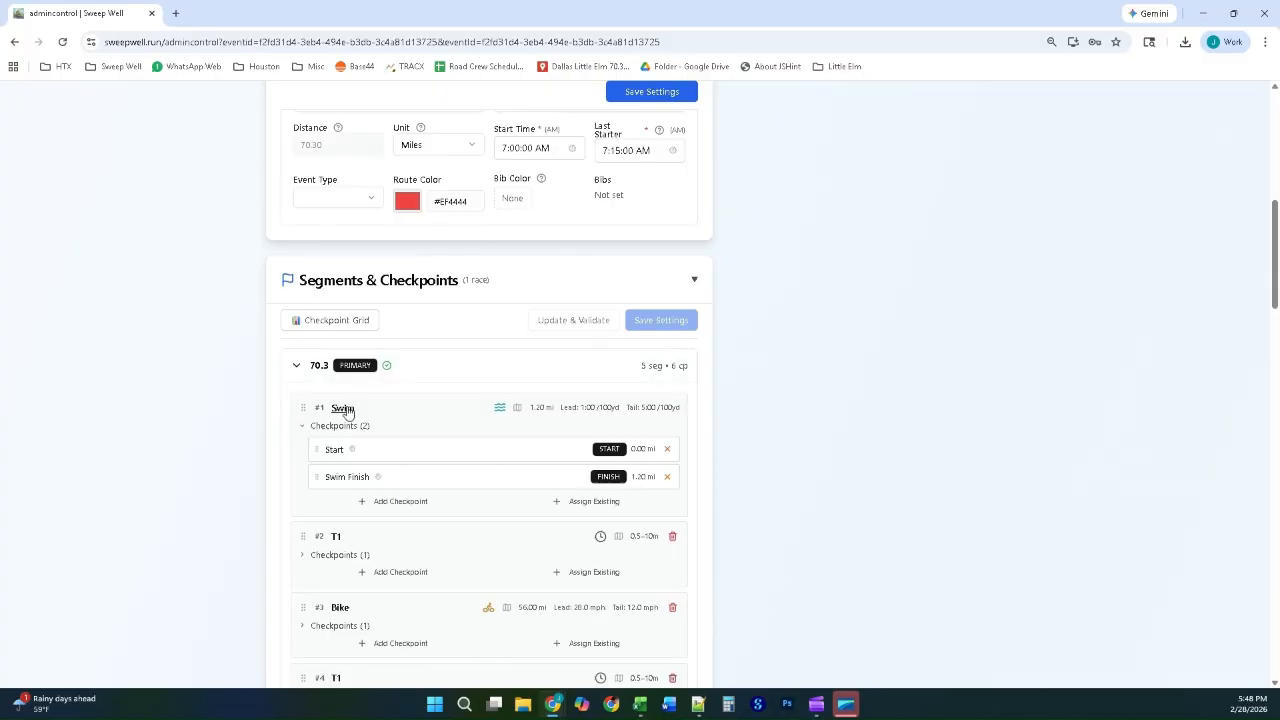
click(343, 408)
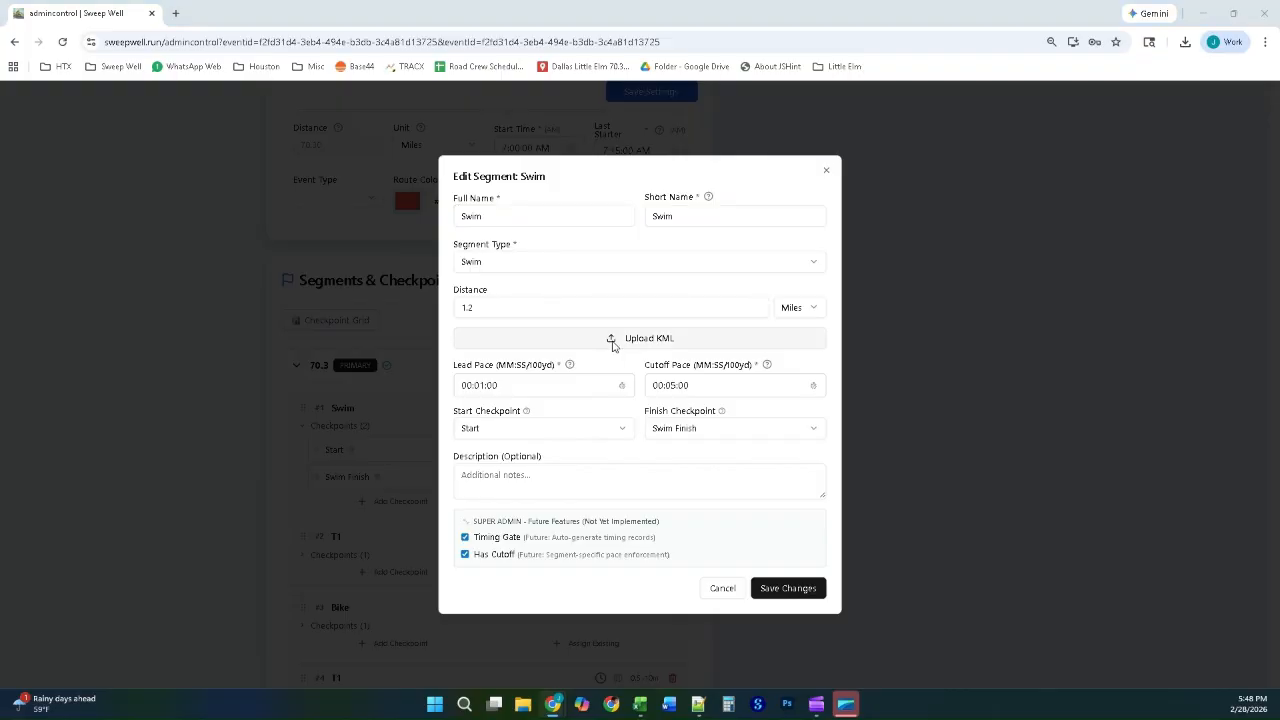
click(614, 341)
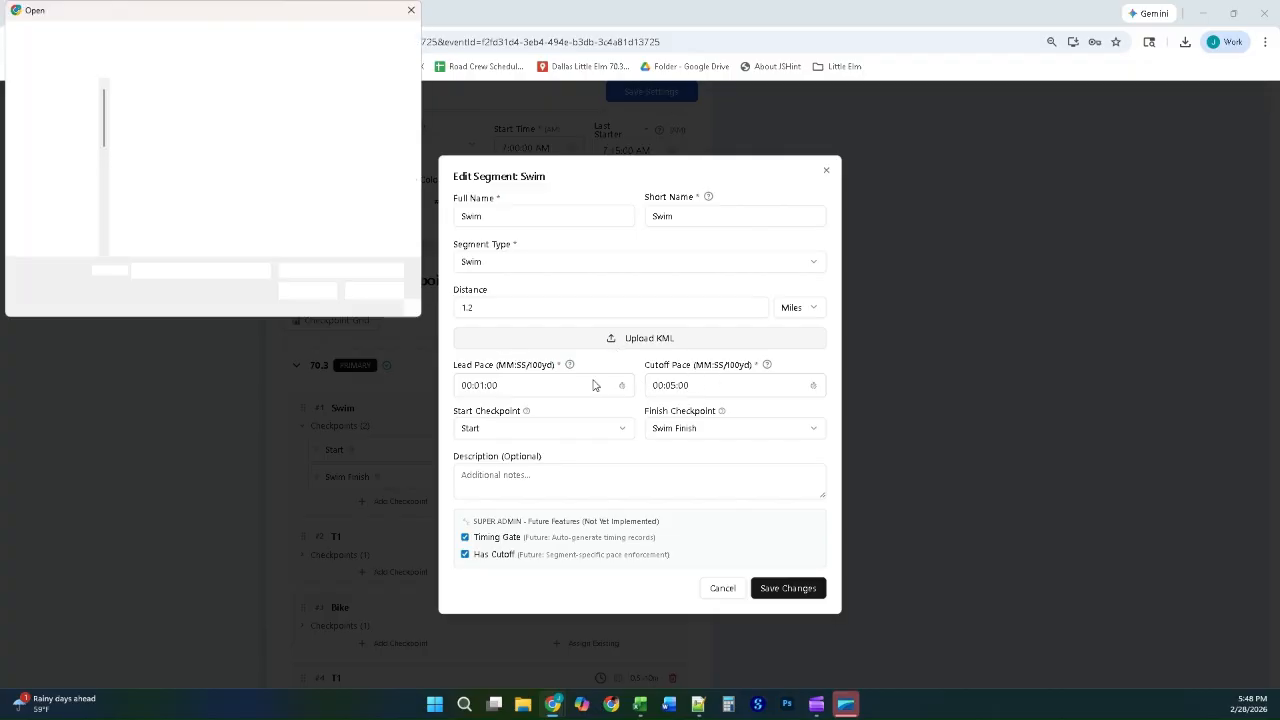
double_click(245, 128)
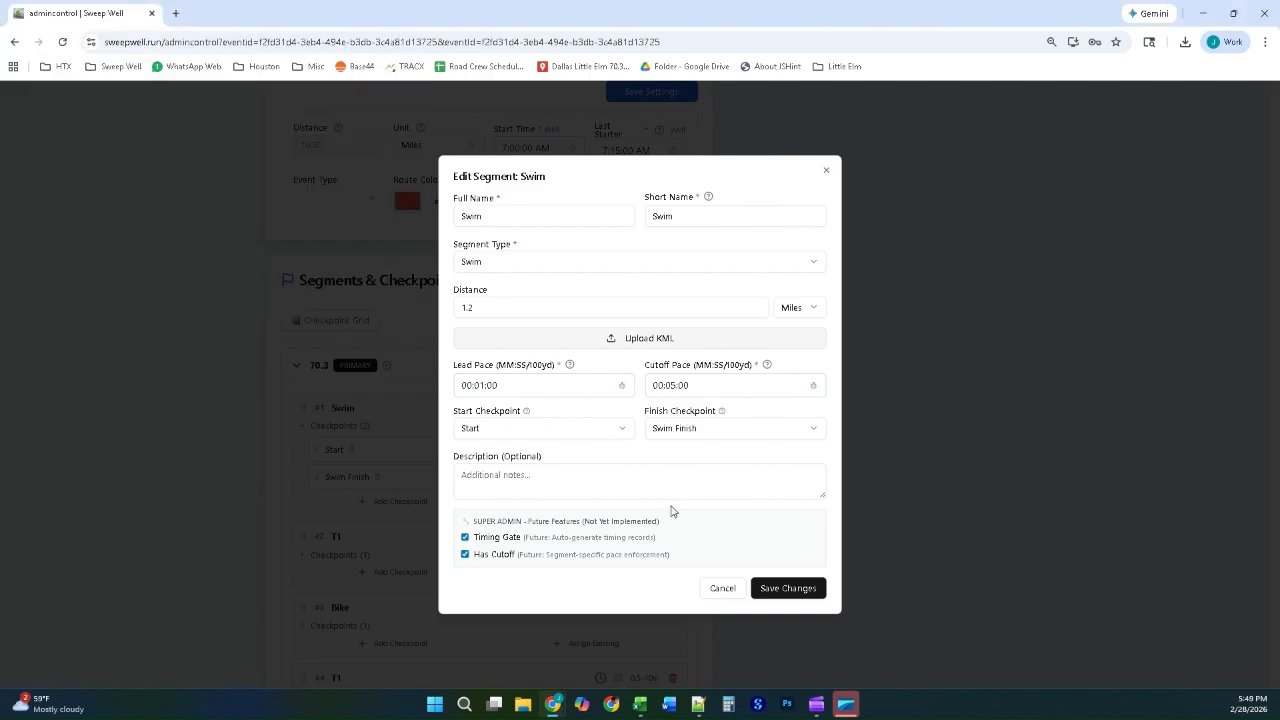
click(787, 590)
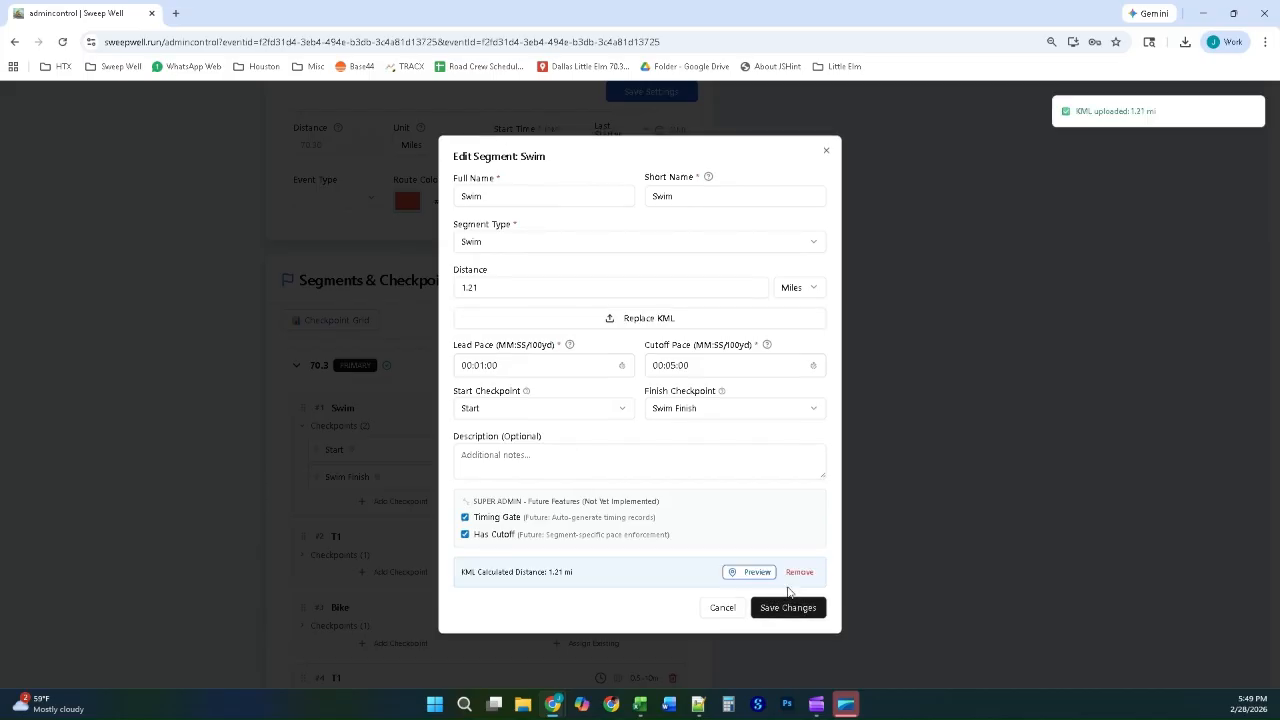
click(789, 610)
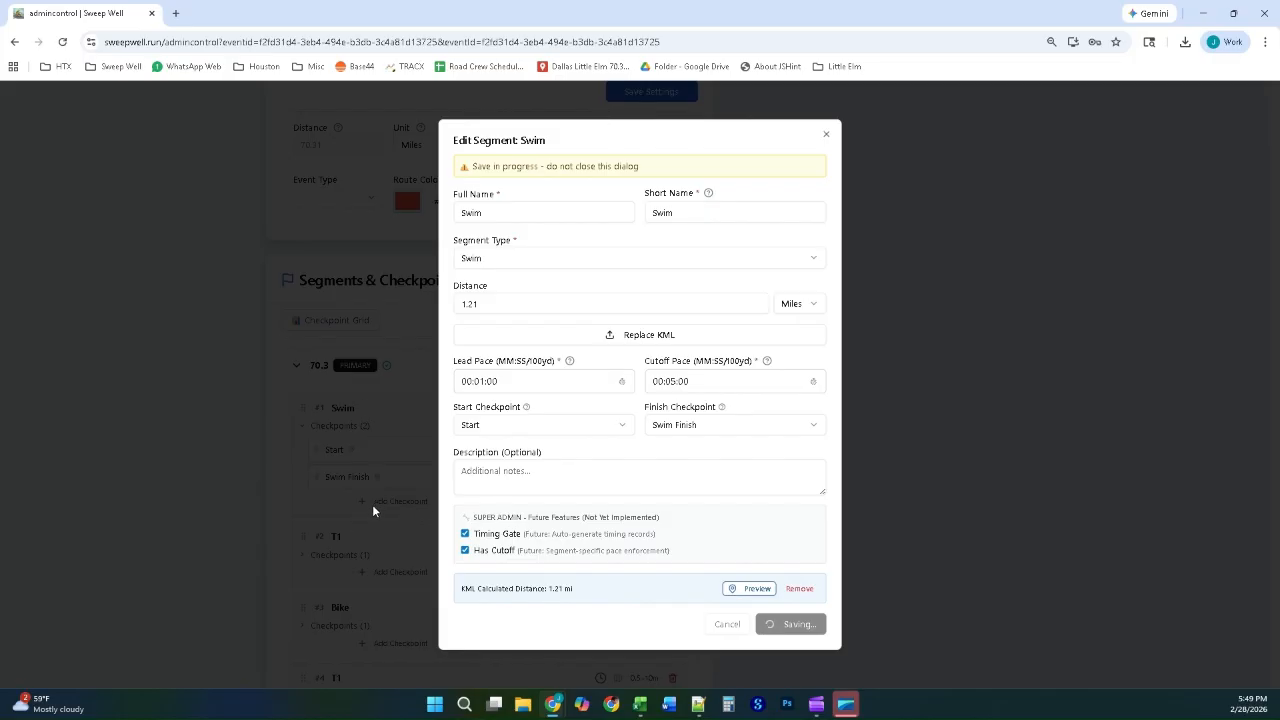
Step: Upload the IM 70.3 MI Bike KML to the Bike segment and save the segment
scroll(375, 508, down, 2)
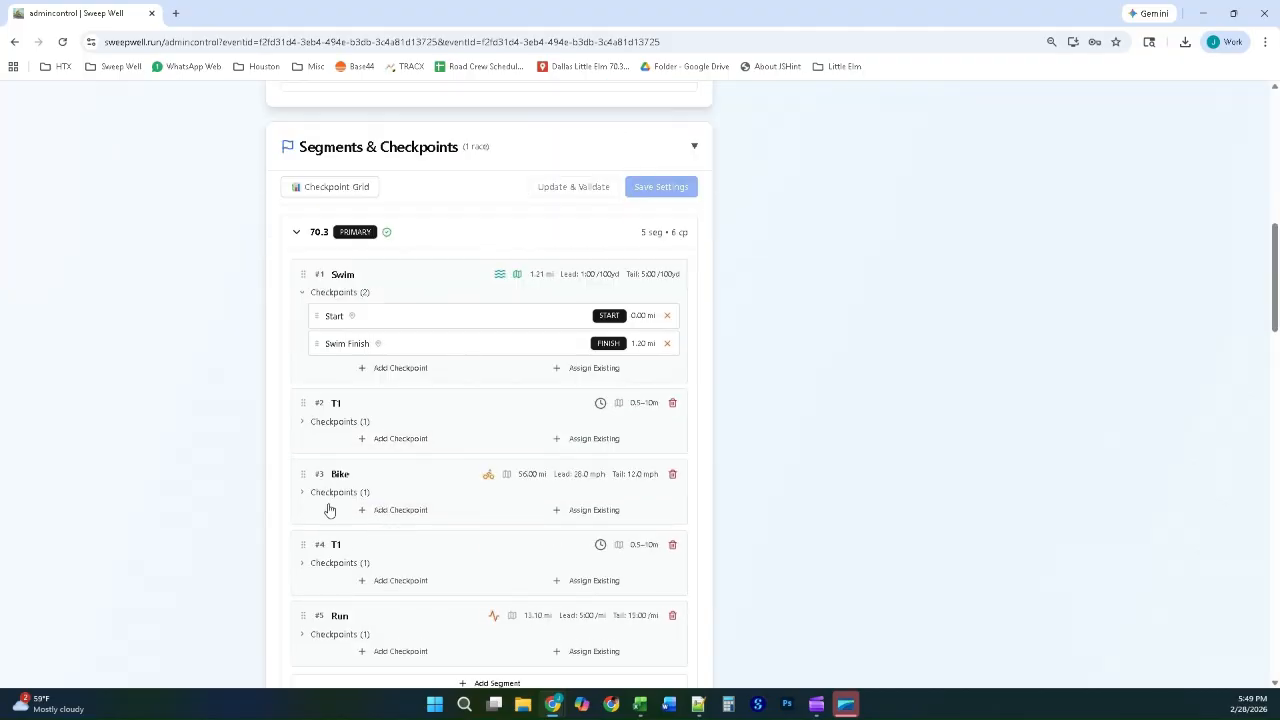
click(338, 474)
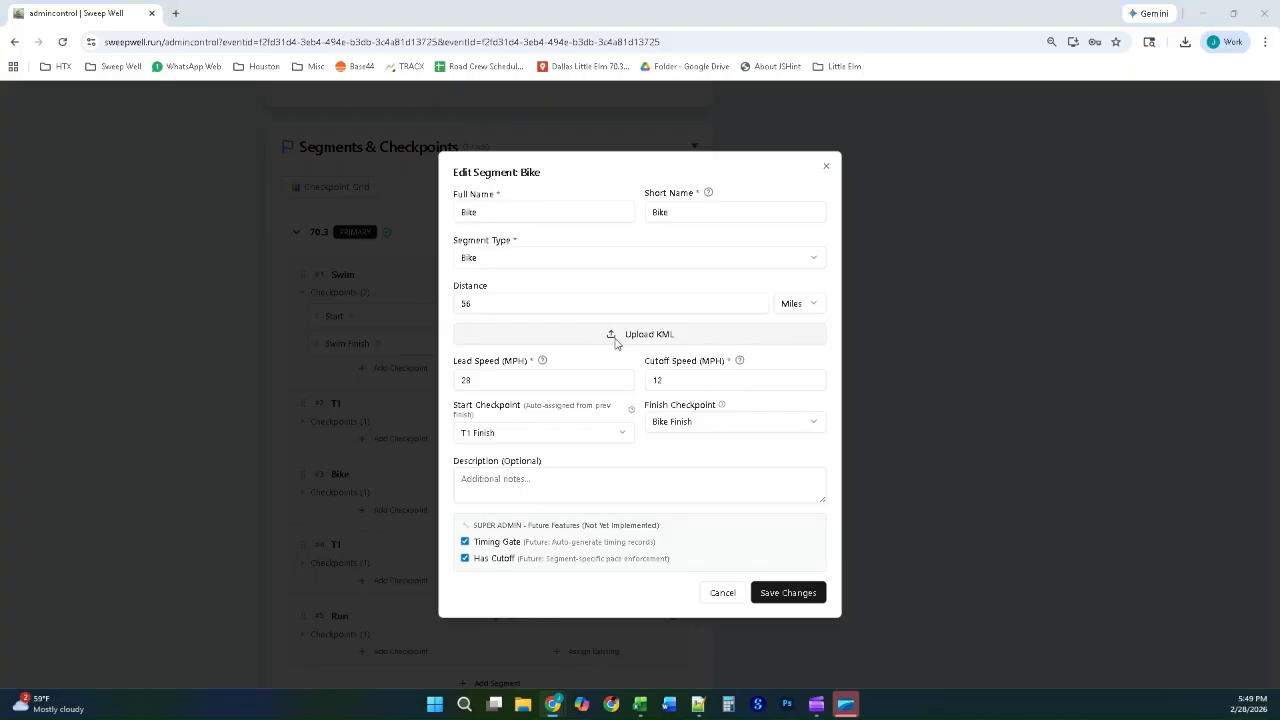
click(617, 338)
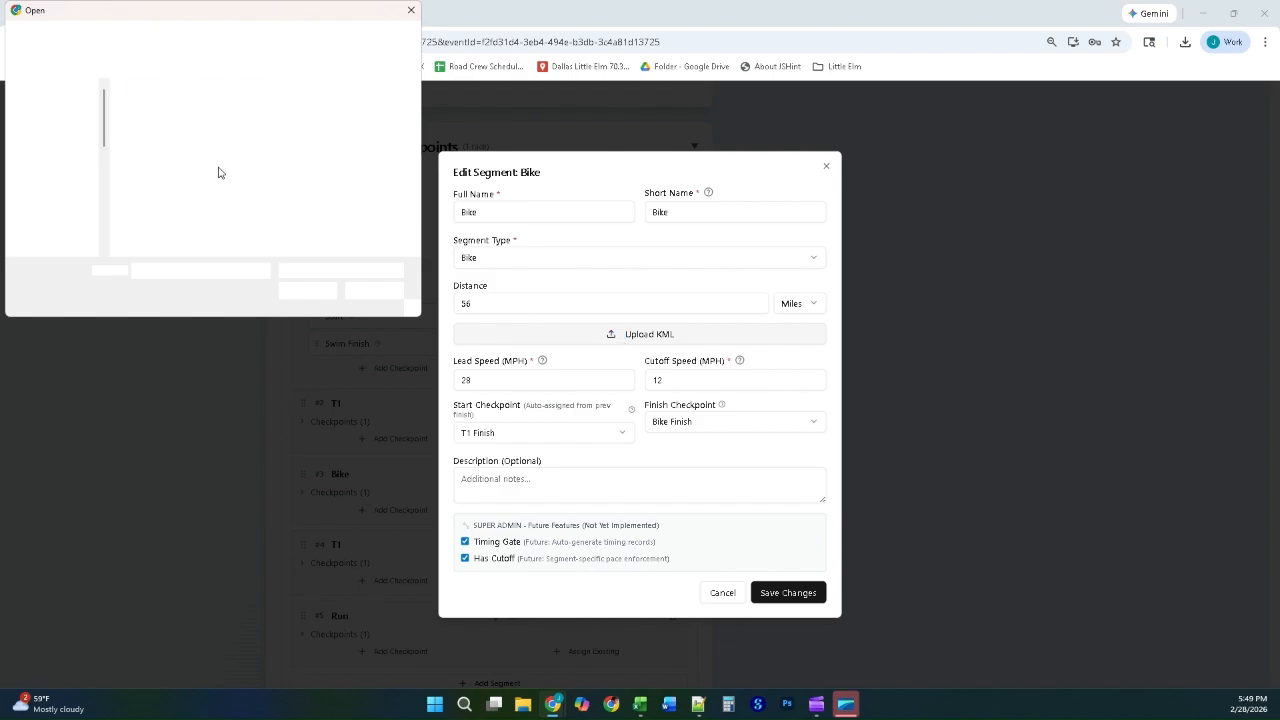
double_click(291, 119)
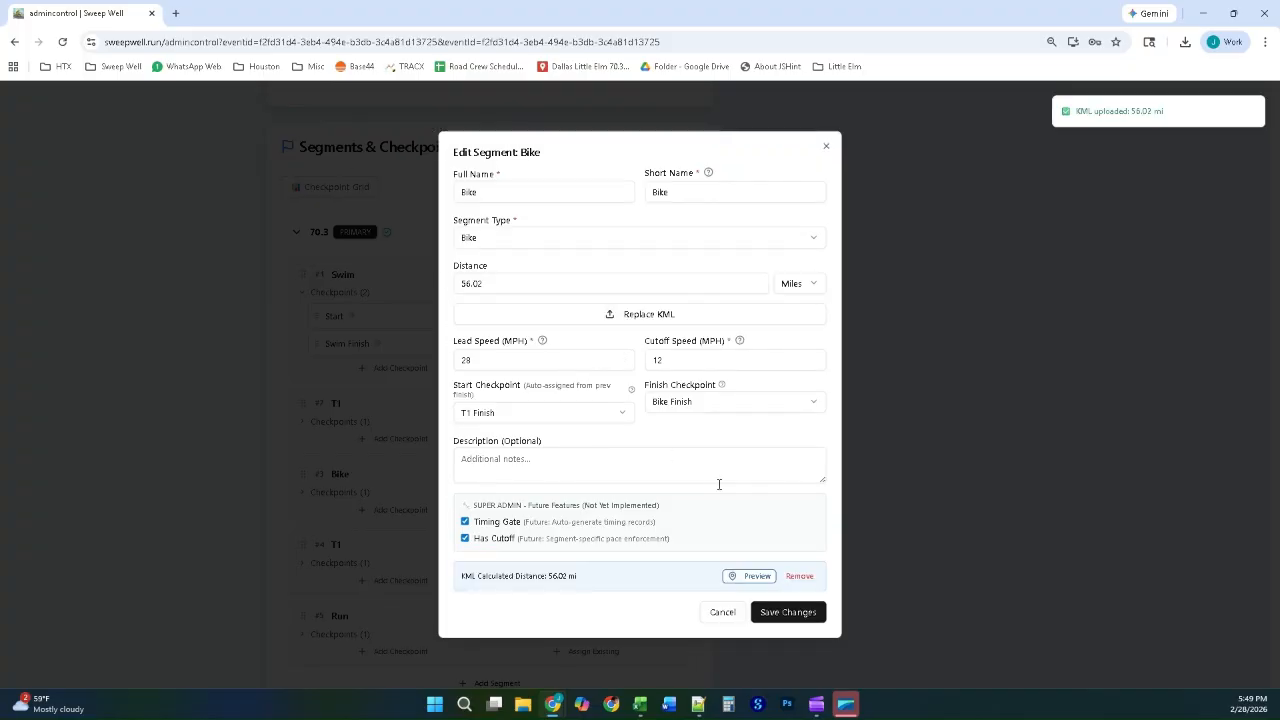
click(788, 612)
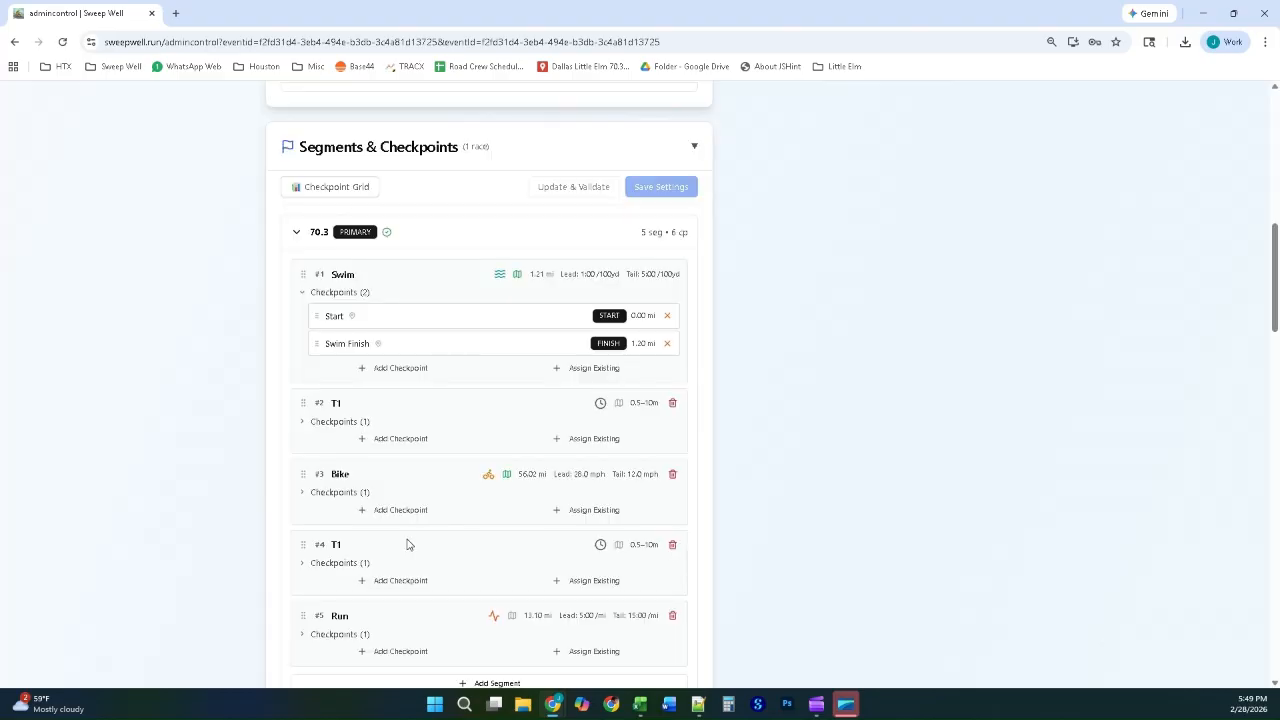
Step: Upload the IRONMAN 70.3 Michigan HOKA Run Course KML to the Run segment, adopt the KML distance and save the segment
click(339, 617)
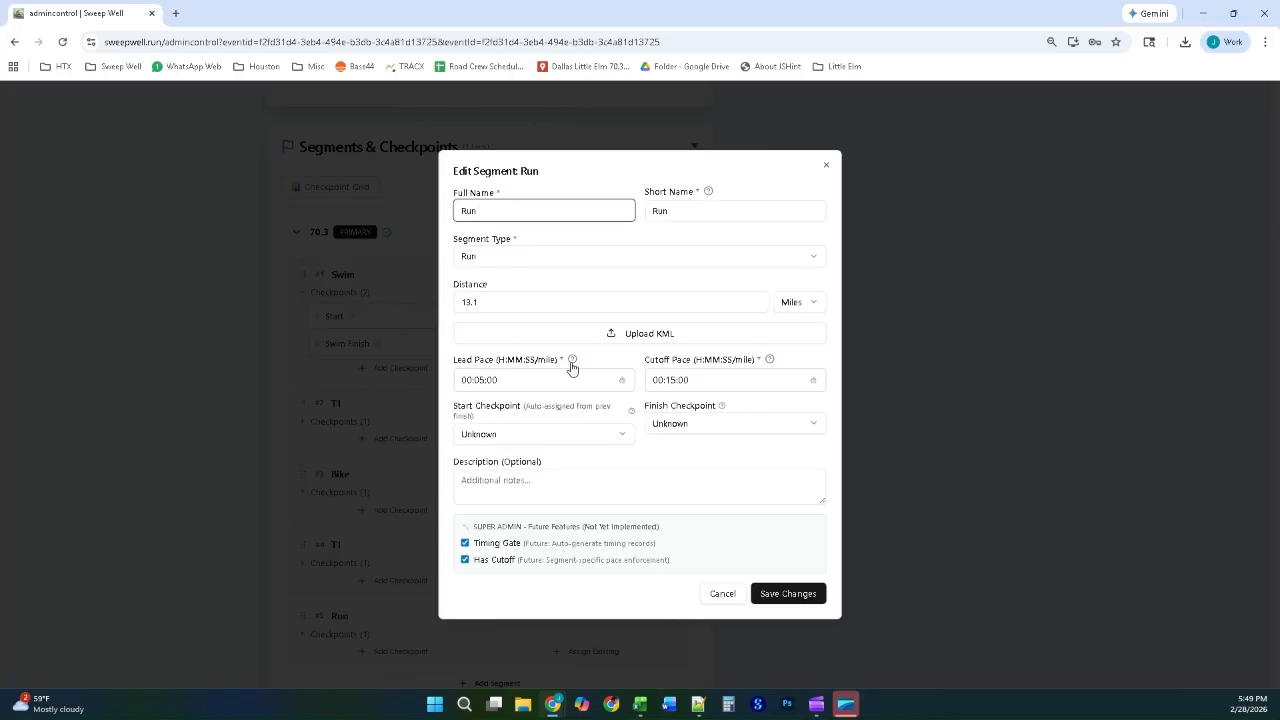
click(601, 338)
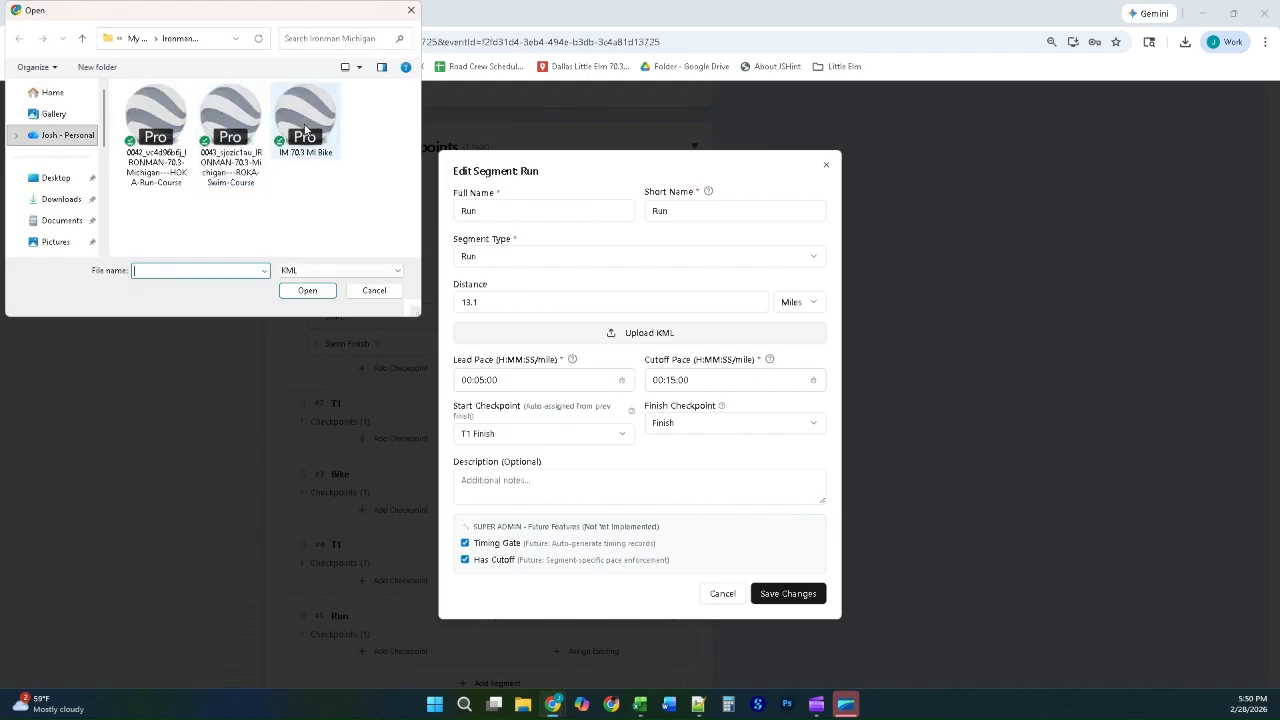
double_click(157, 126)
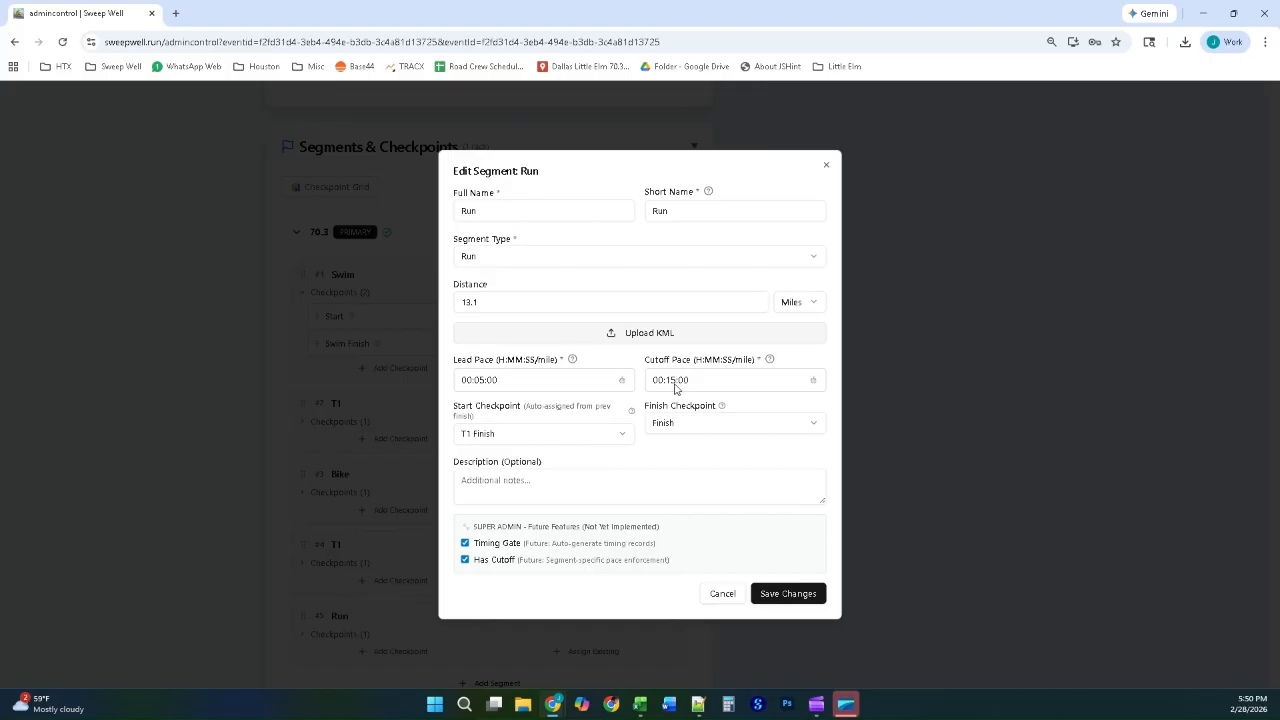
click(787, 595)
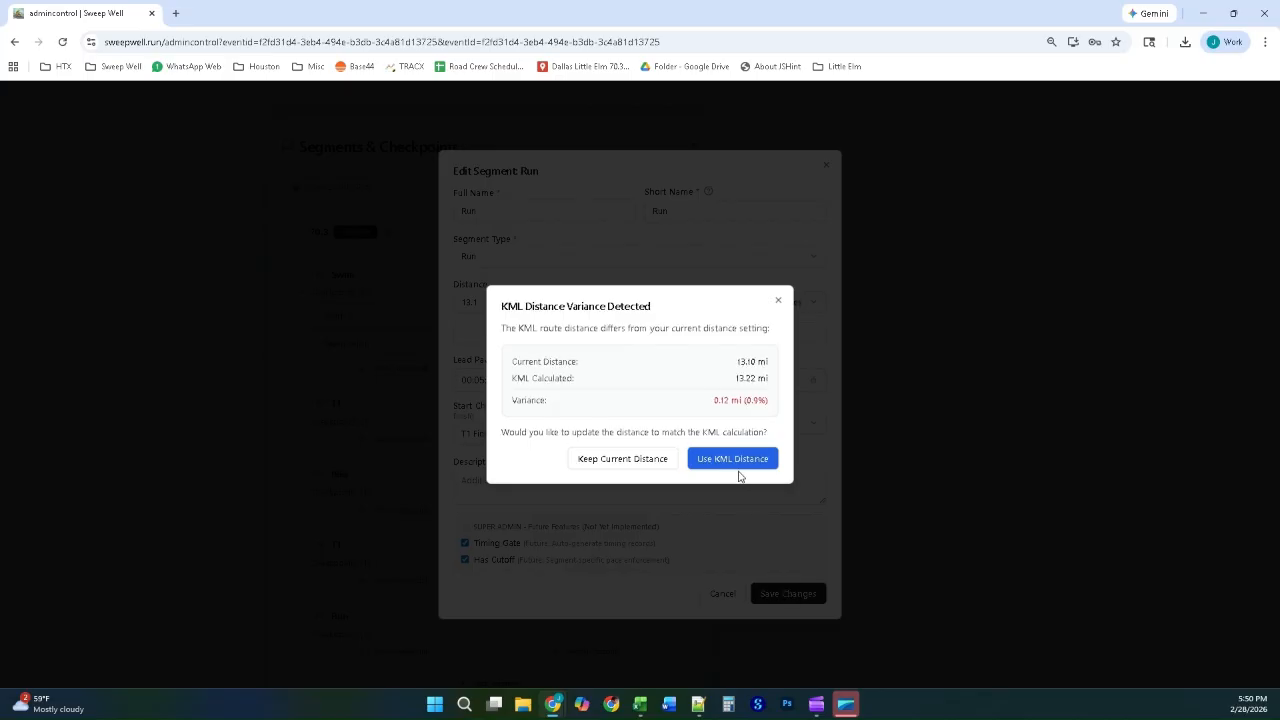
click(734, 466)
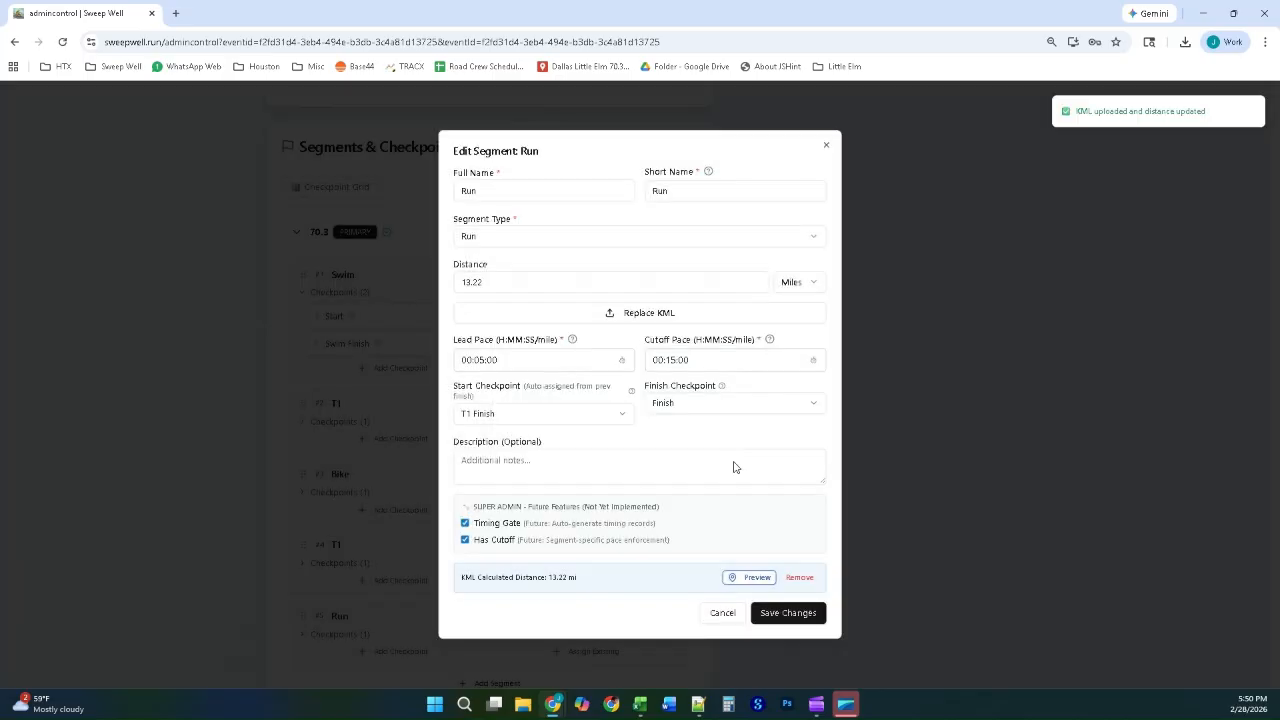
click(795, 614)
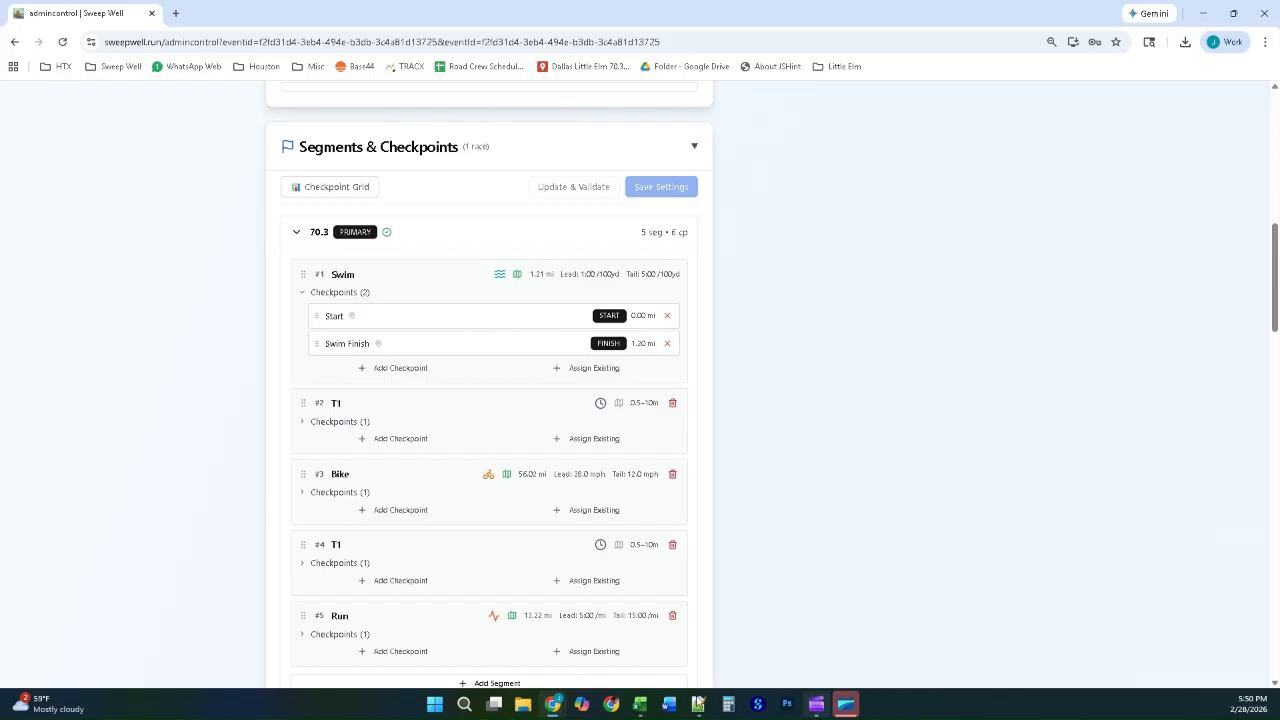
Step: Generate 500 sample participants for the 70.3 race category with a starting bib number of 1 in Participant Management
scroll(409, 563, down, 3)
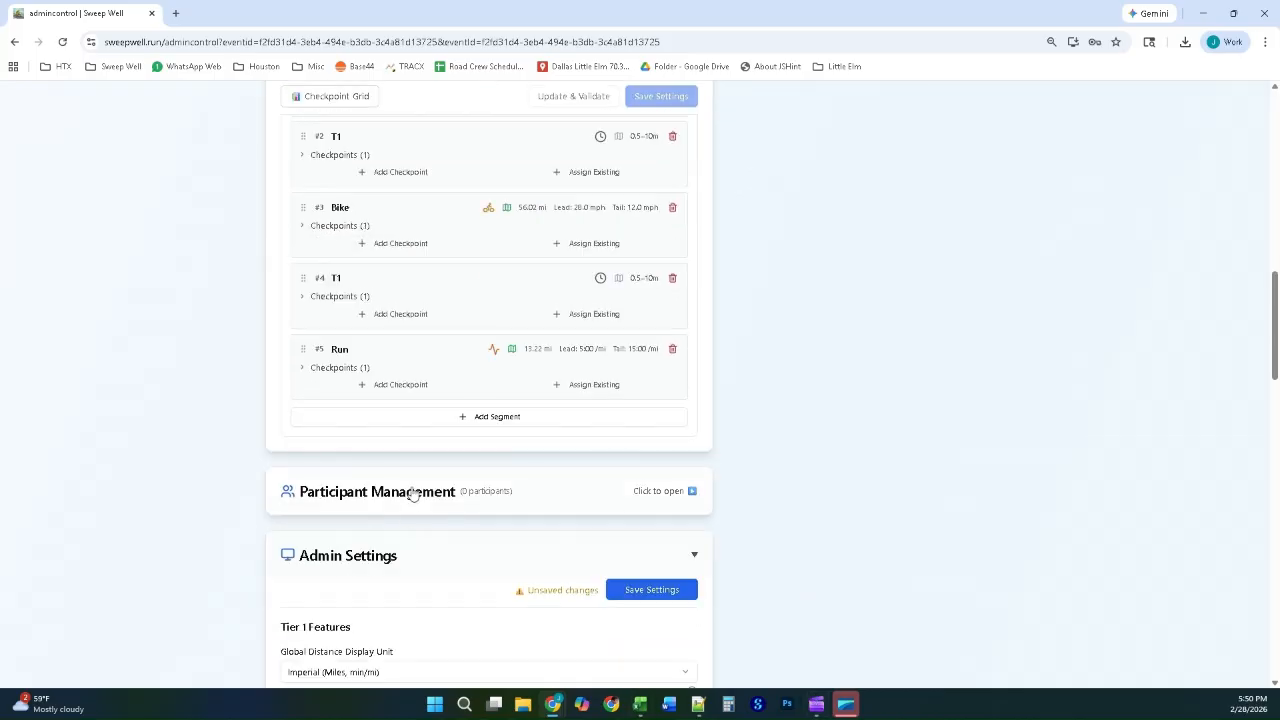
click(411, 490)
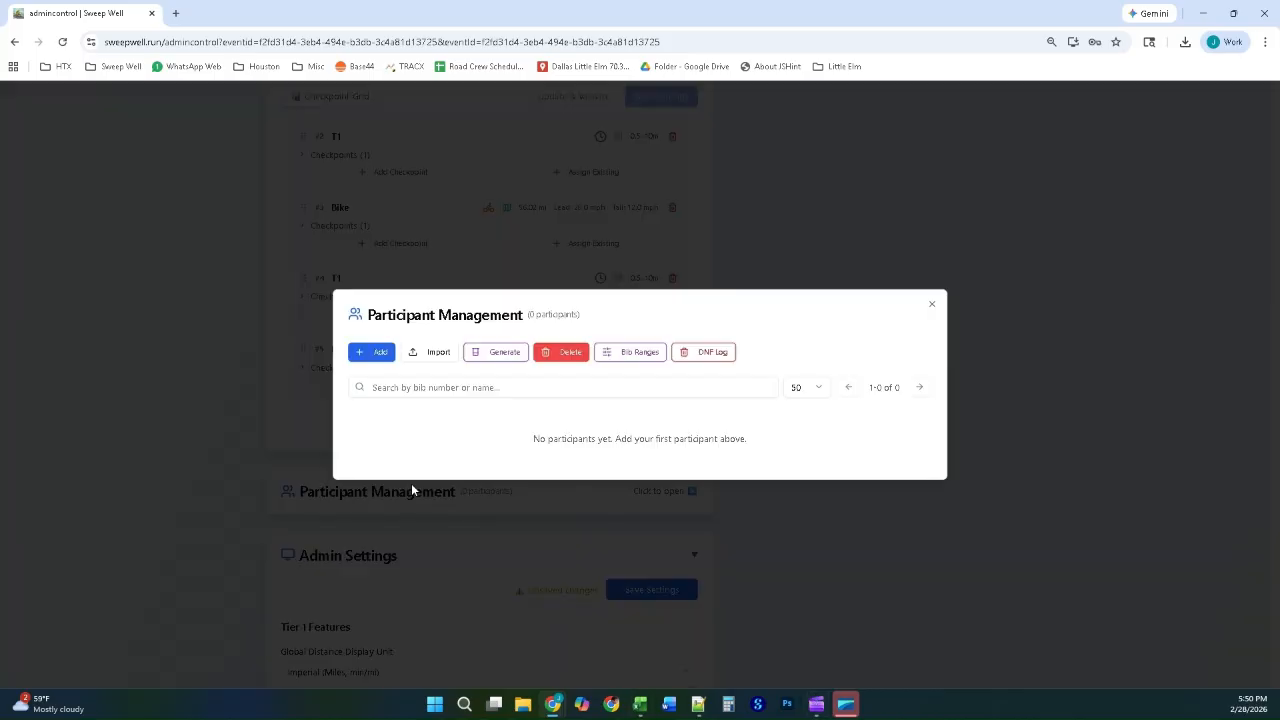
click(500, 352)
click(565, 343)
click(557, 361)
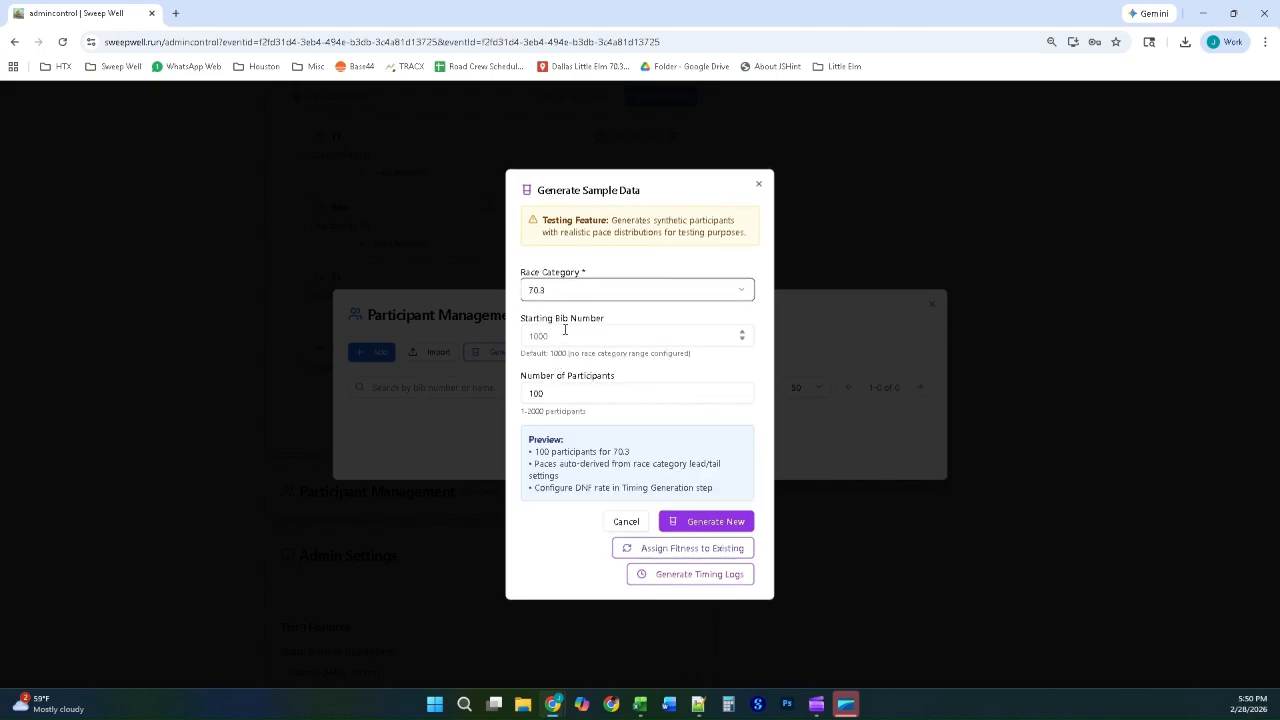
drag(560, 393, 523, 392)
text(500)
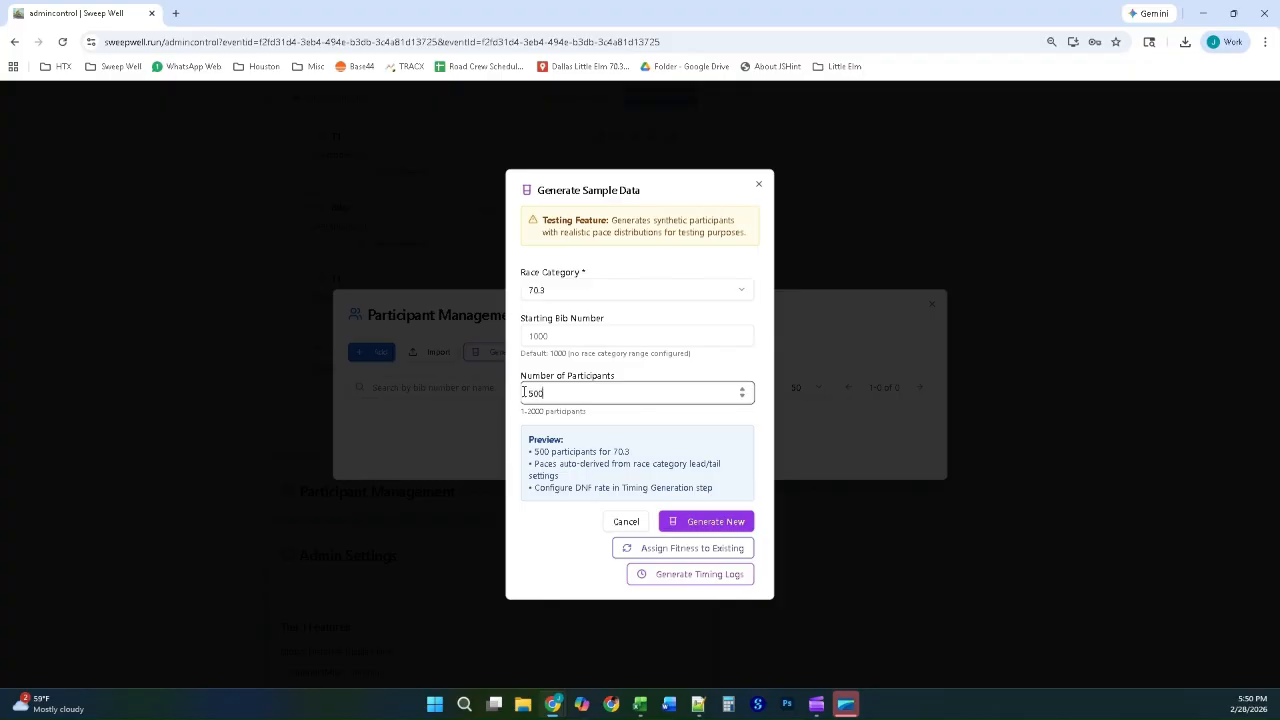
click(544, 336)
key(BackSpace)
key(BackSpace)
key(BackSpace)
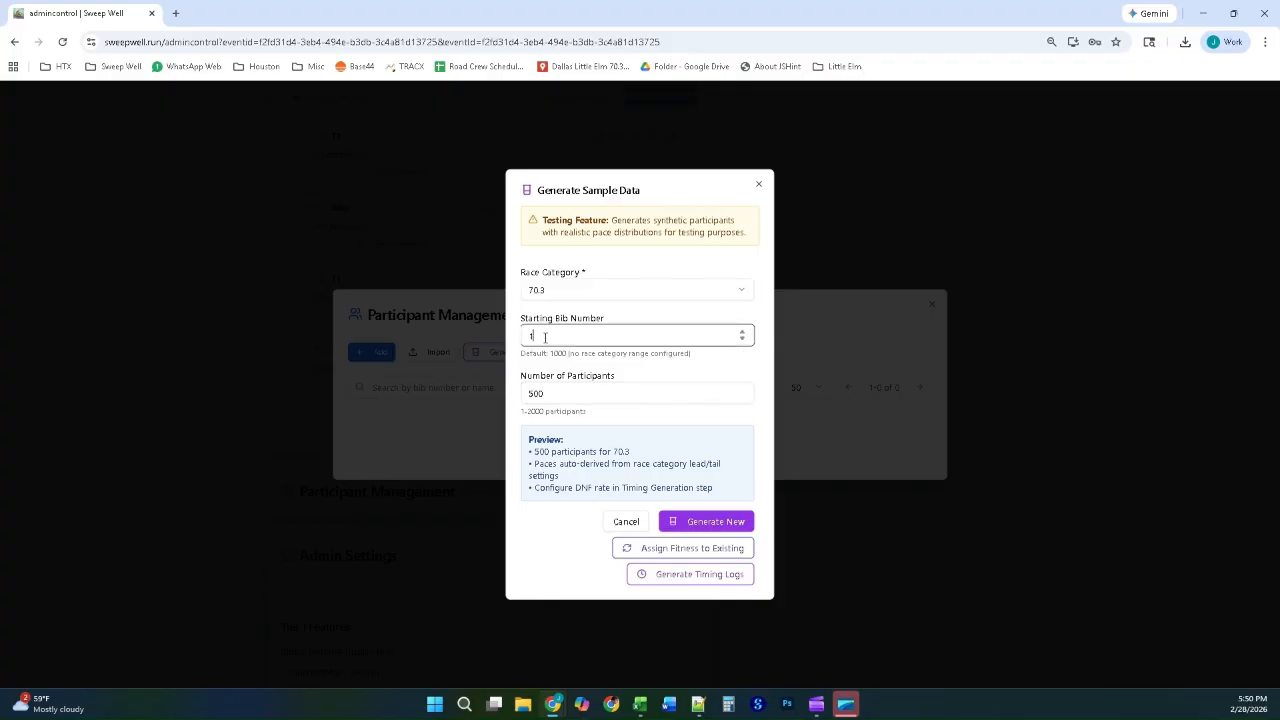
click(691, 522)
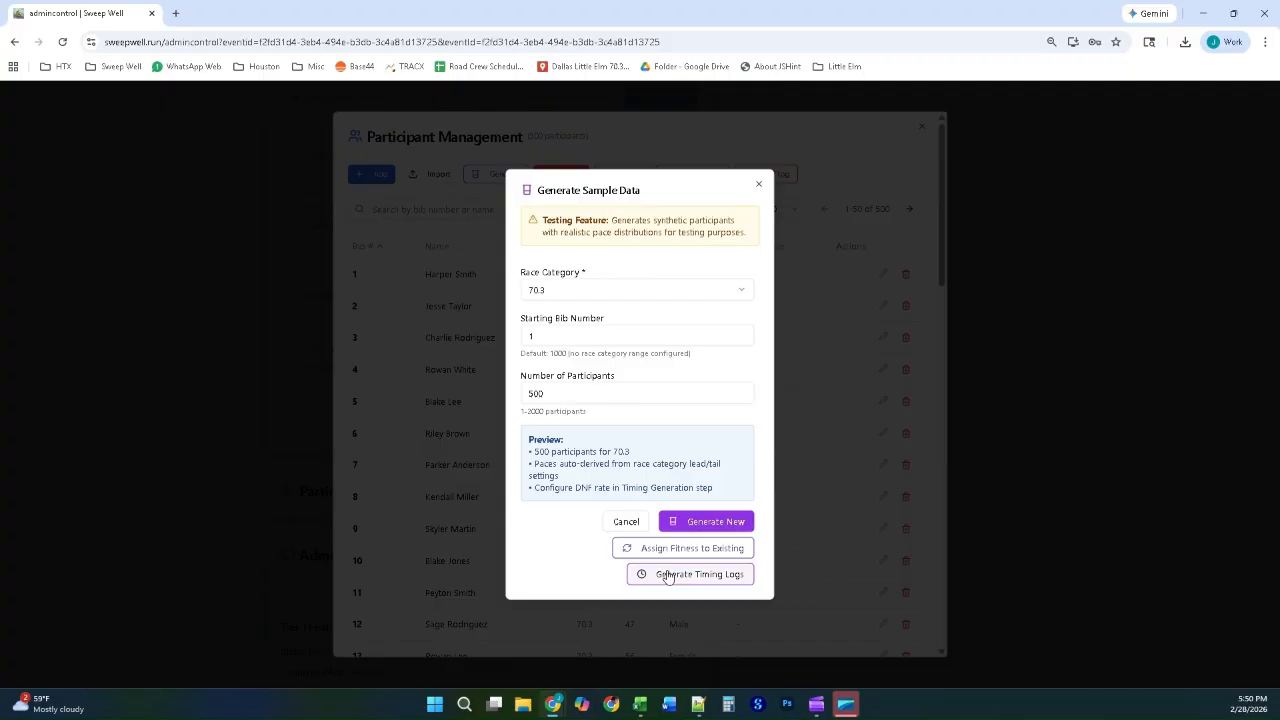
Step: Generate simulated timing records for the 70.3 race with a 0% DNF rate and generated start times, and close Participant Management
click(668, 576)
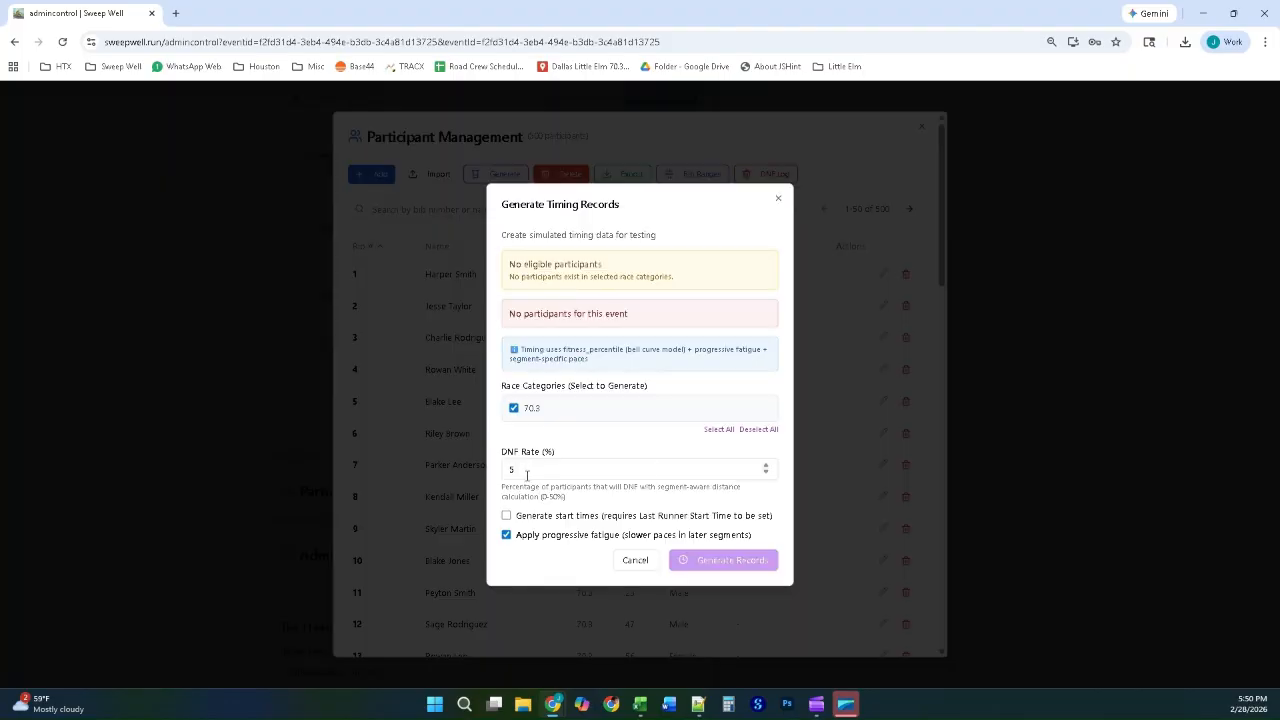
double_click(527, 475)
text(0)
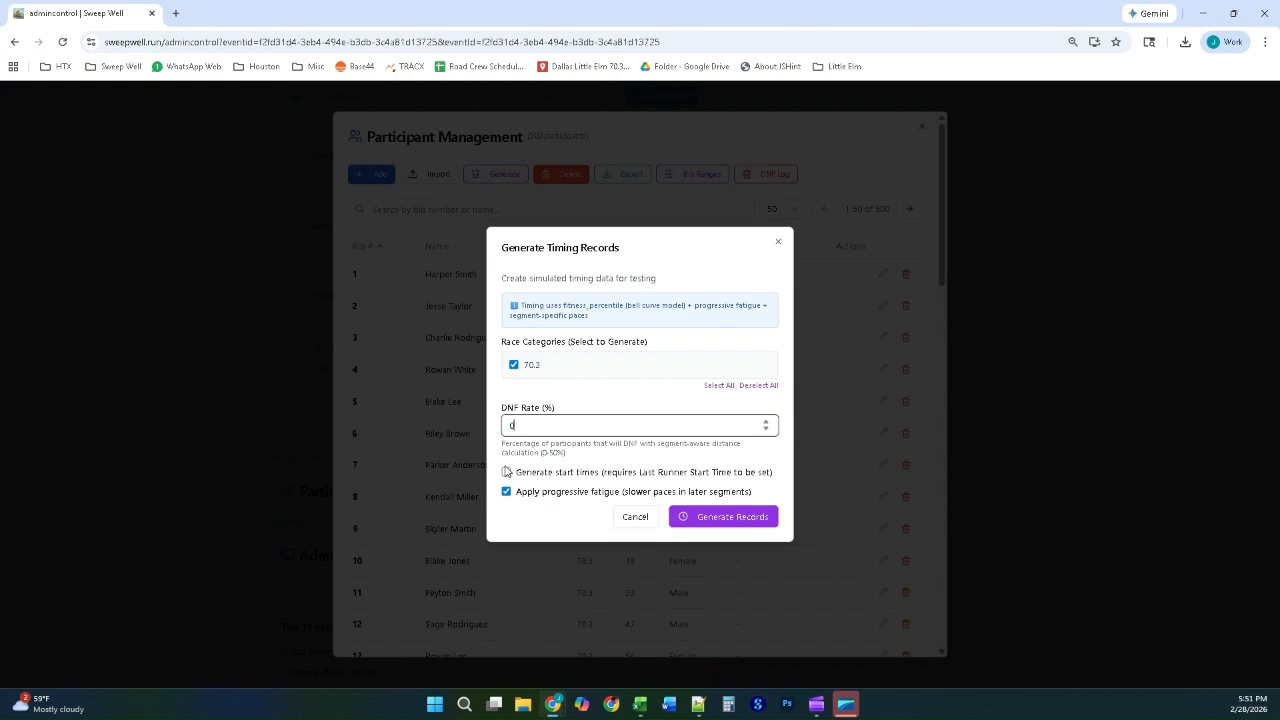
click(506, 472)
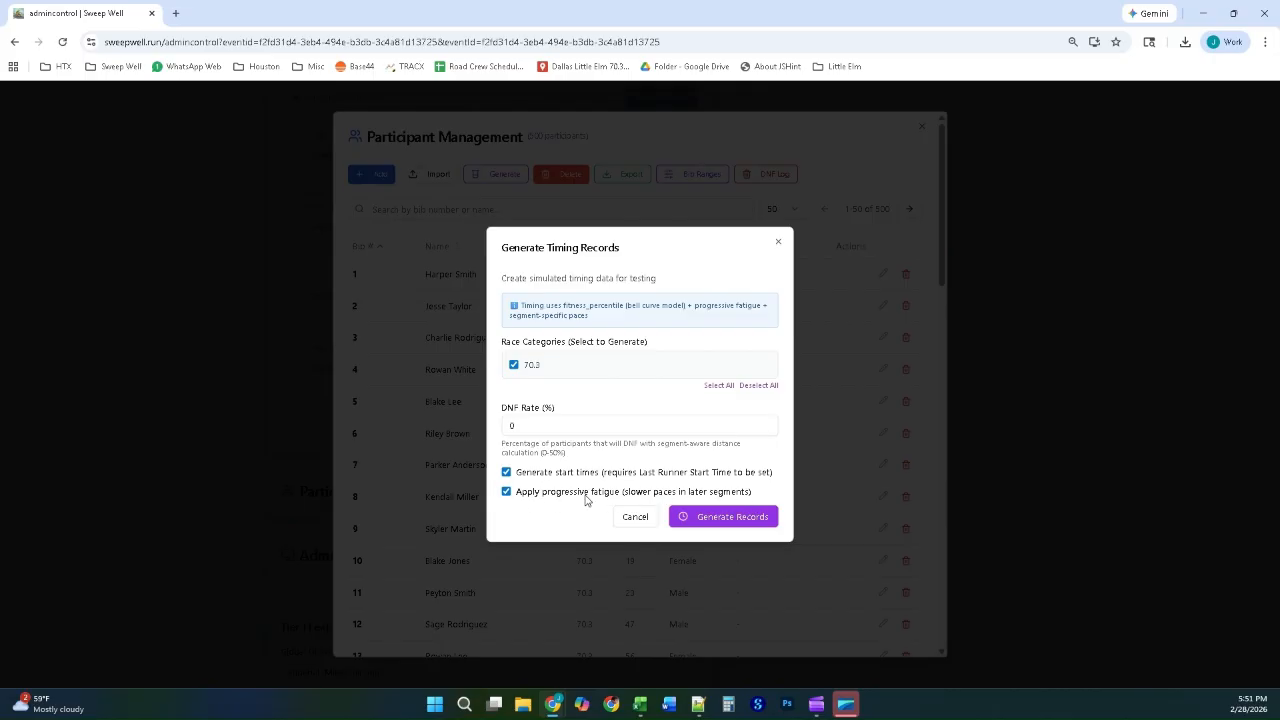
click(727, 524)
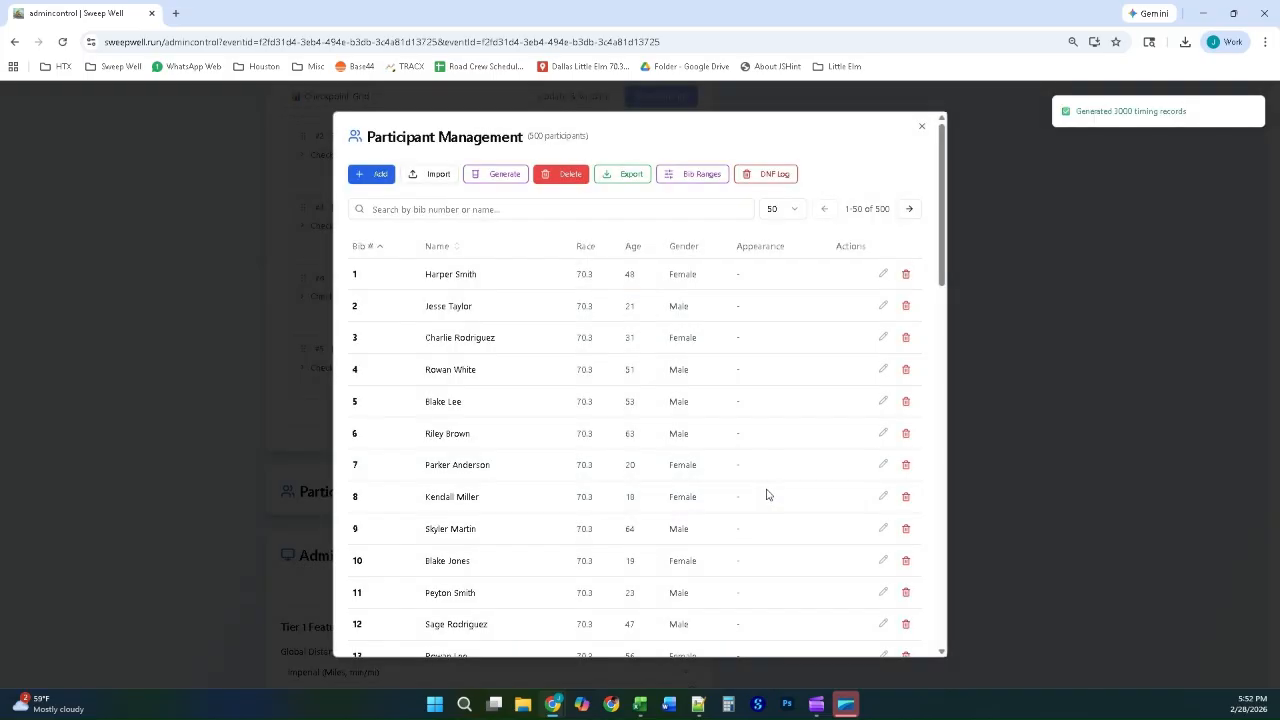
click(1112, 301)
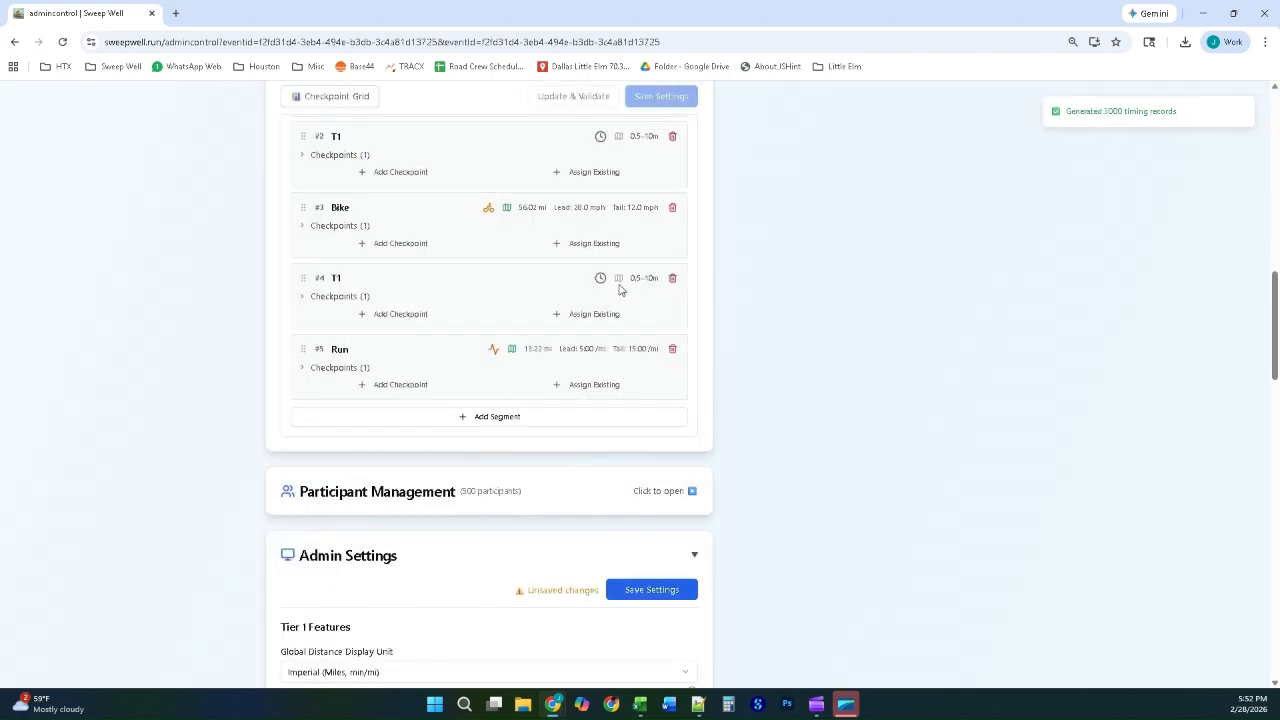
Step: Review the event's Race Results table for the 70.3 race, including segment splits and ranks, and close it
scroll(700, 285, up, 5)
scroll(690, 278, up, 2)
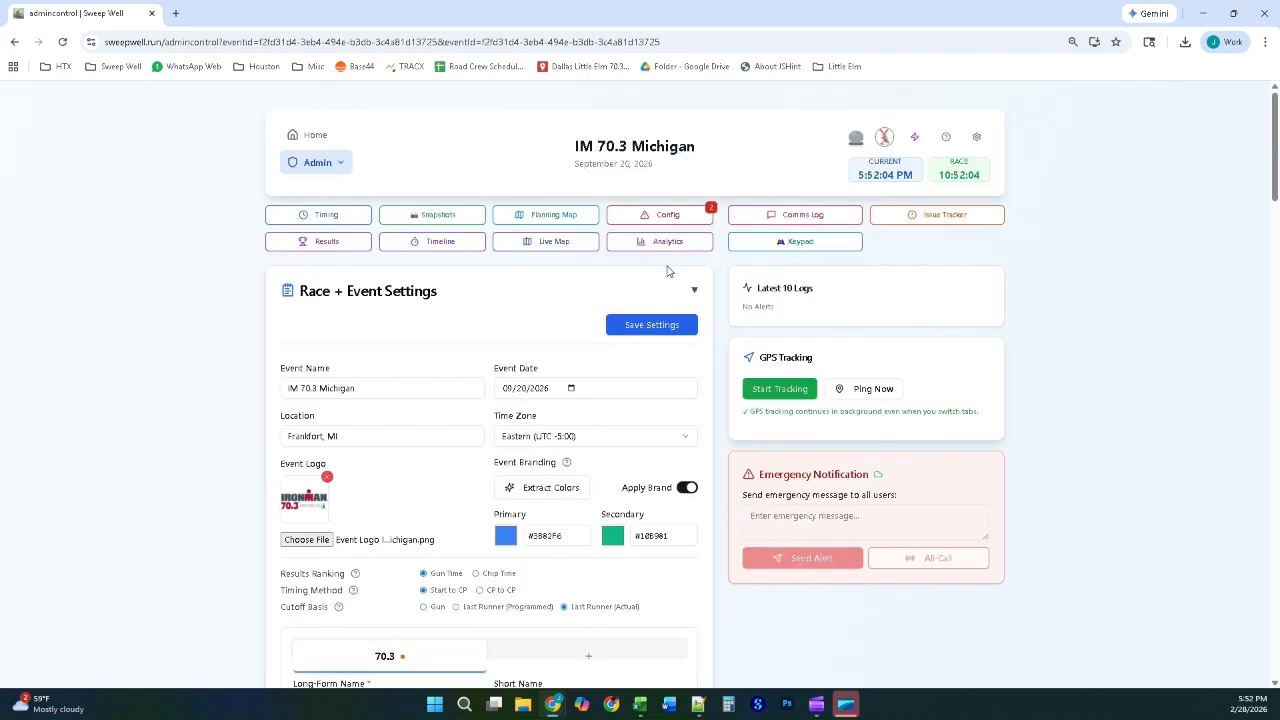
click(314, 242)
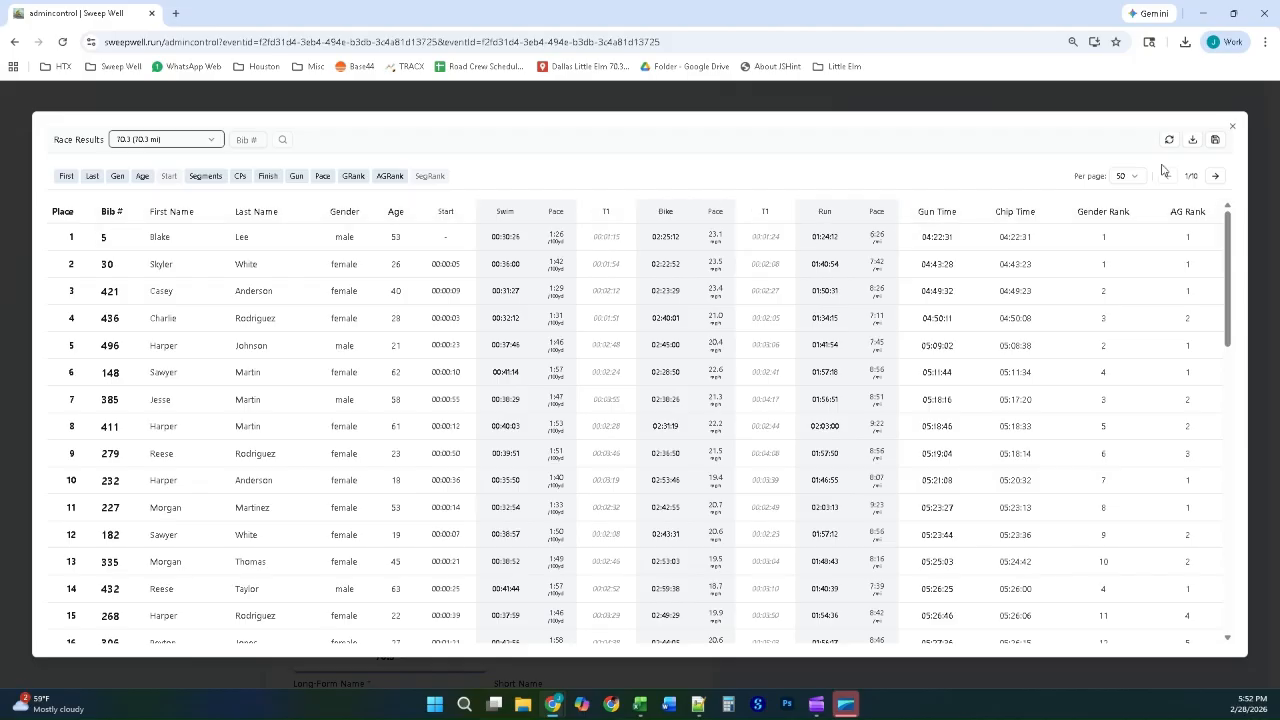
click(1235, 130)
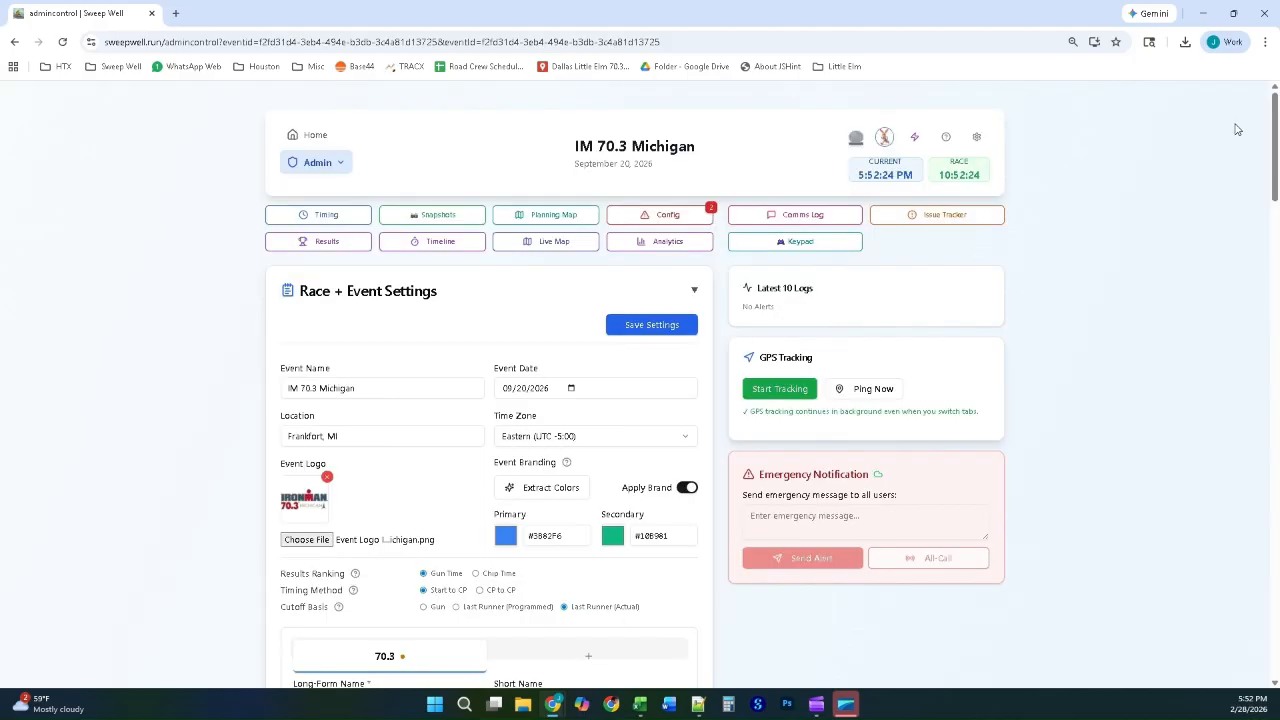
click(813, 244)
click(608, 352)
click(667, 318)
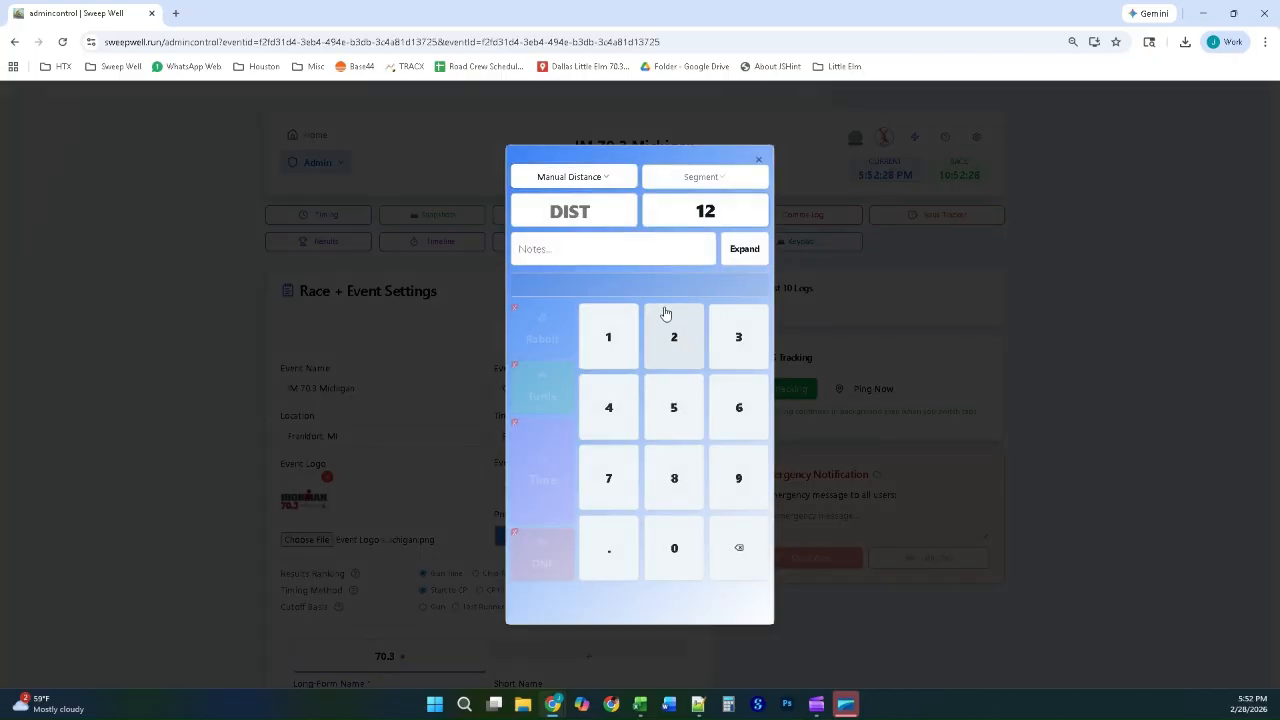
click(603, 175)
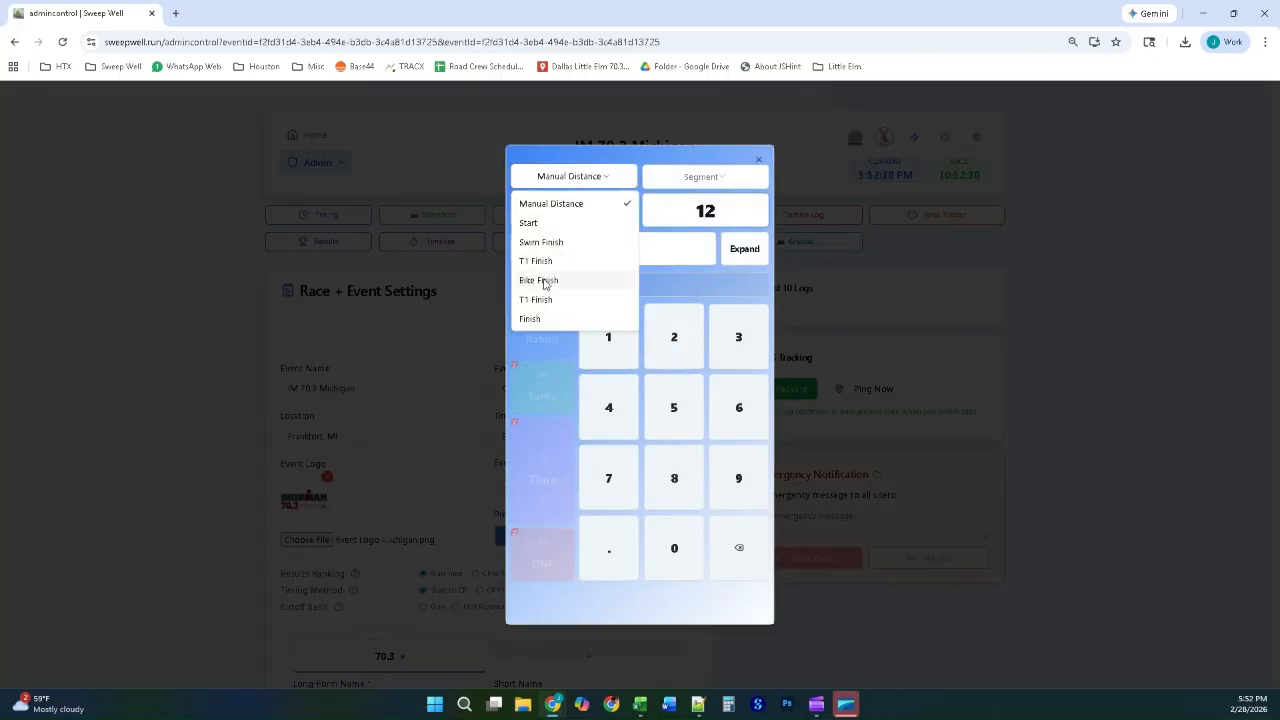
click(543, 280)
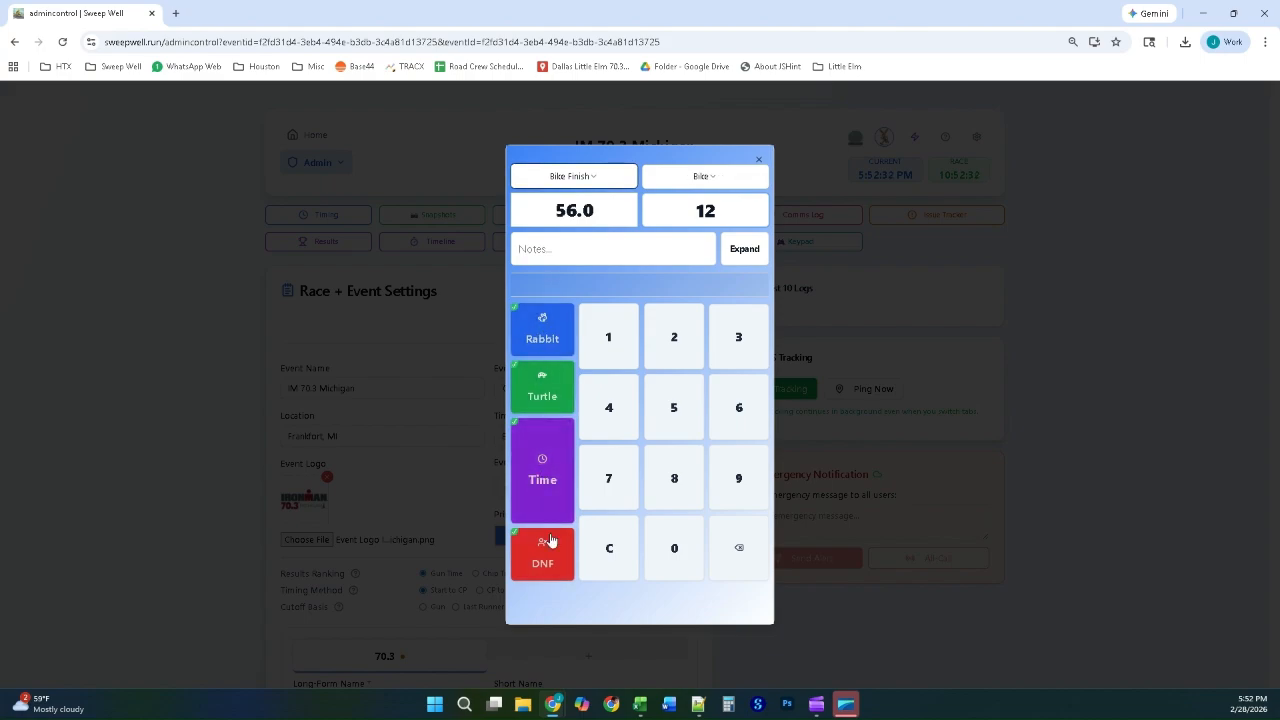
click(1097, 348)
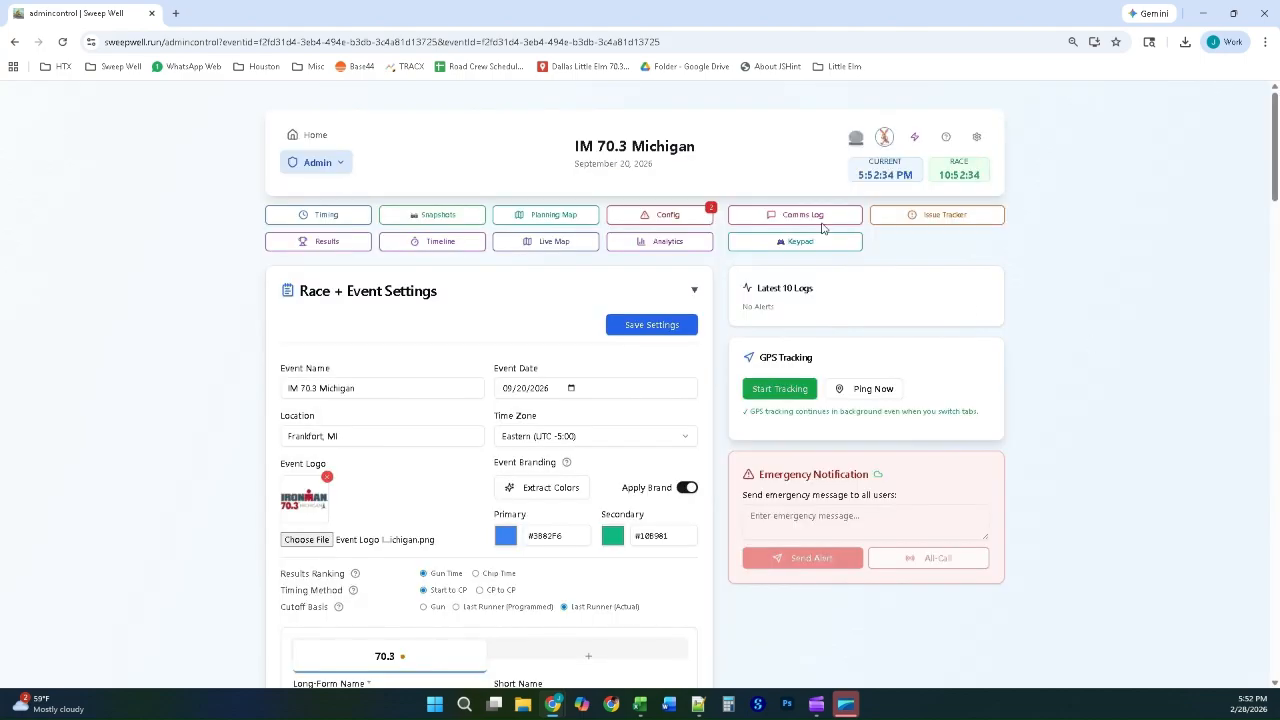
Step: Check the event's communications log for the 70.3 race and close it
click(780, 218)
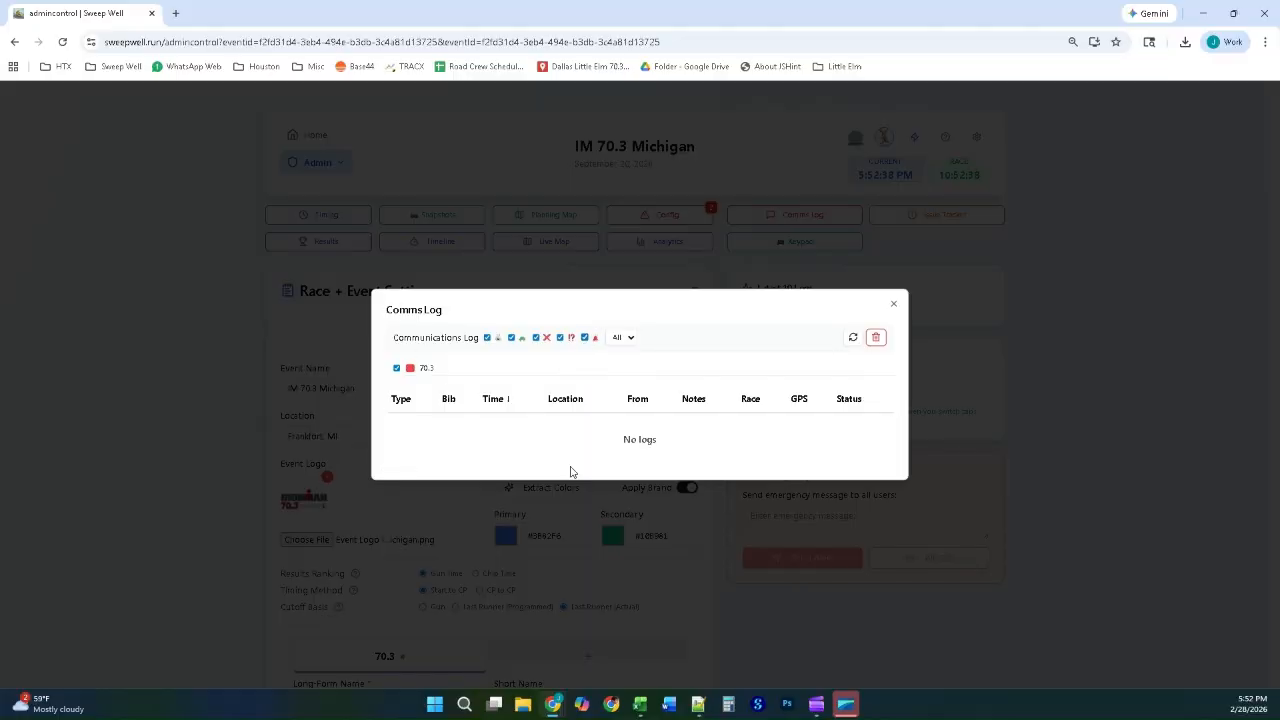
click(891, 308)
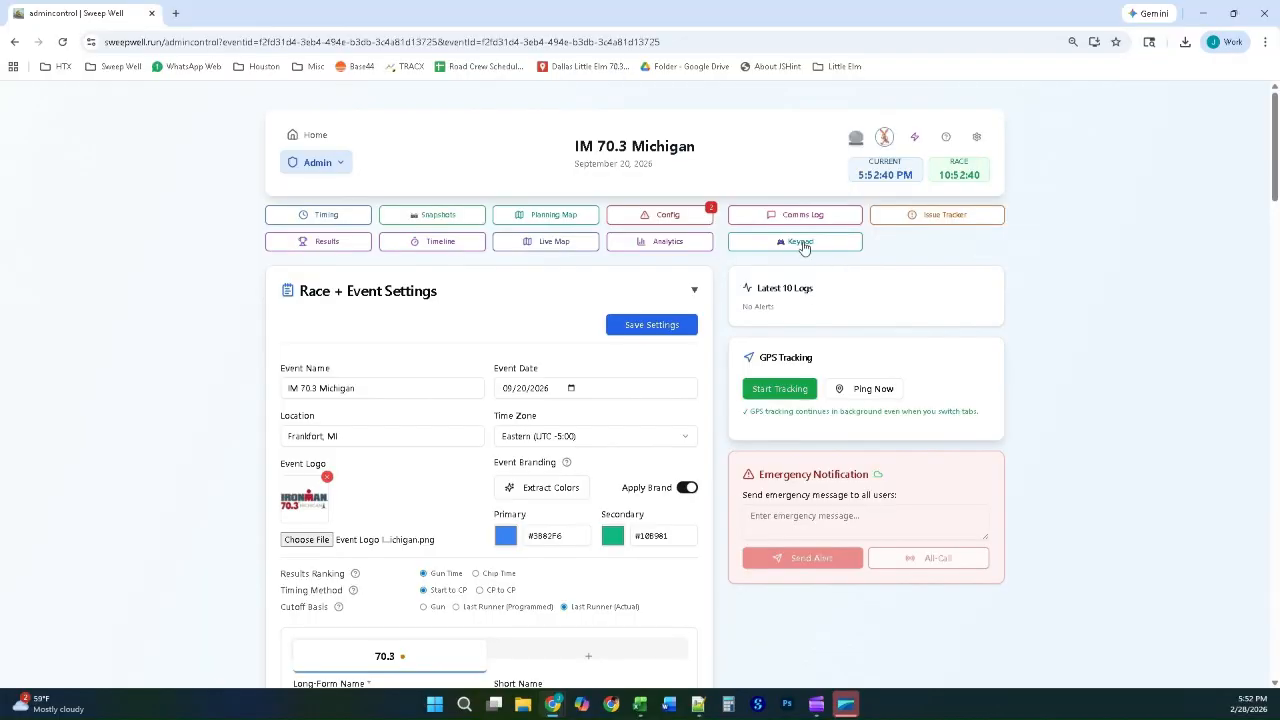
Step: Log bib 12 as a Rabbit at the Bike Finish checkpoint with the keypad, and close the keypad
click(802, 244)
click(606, 338)
click(669, 334)
click(597, 177)
click(545, 277)
click(545, 348)
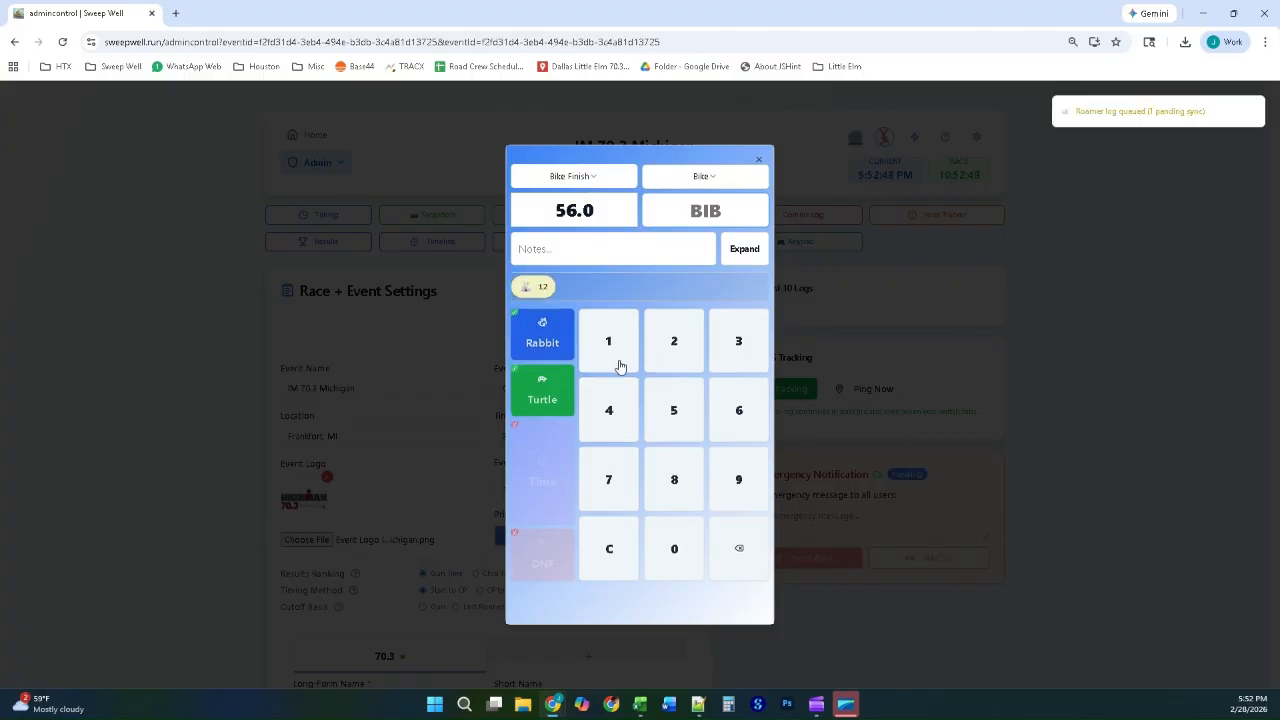
click(1040, 312)
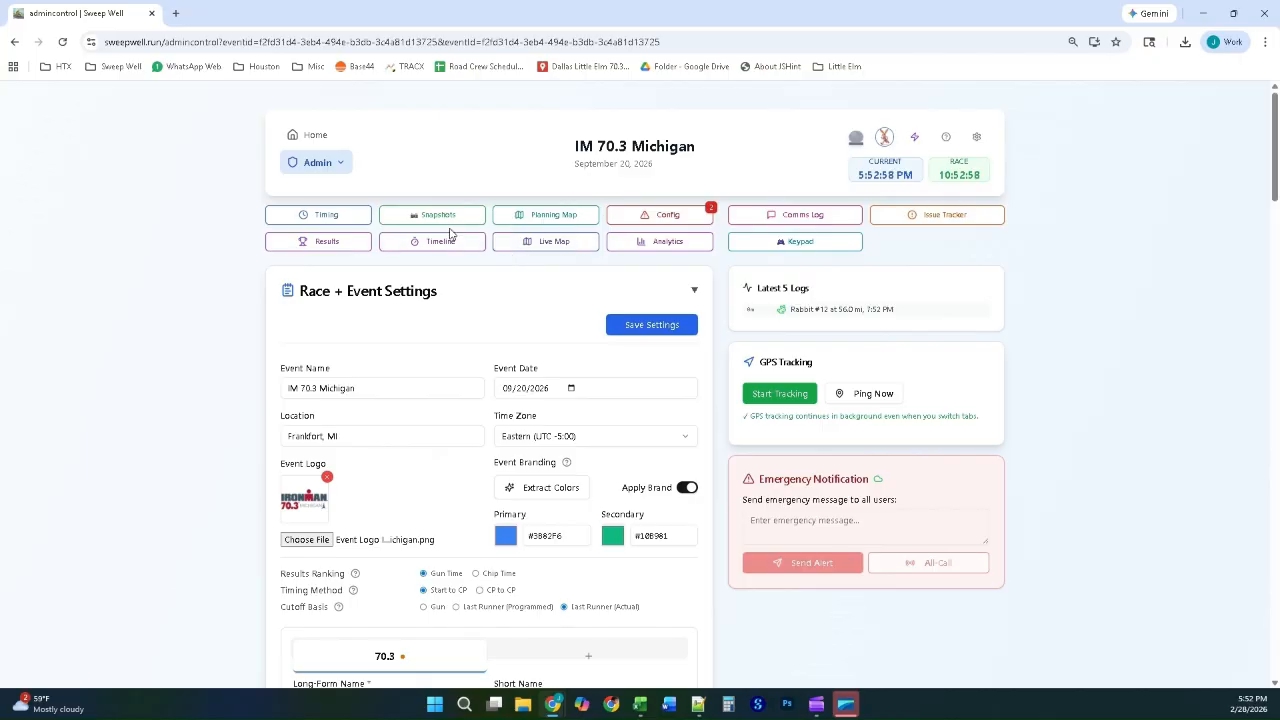
Step: Extract the brand colors #C71F3A (primary) and #0076A8 (secondary) from the event logo and save the event settings
click(634, 328)
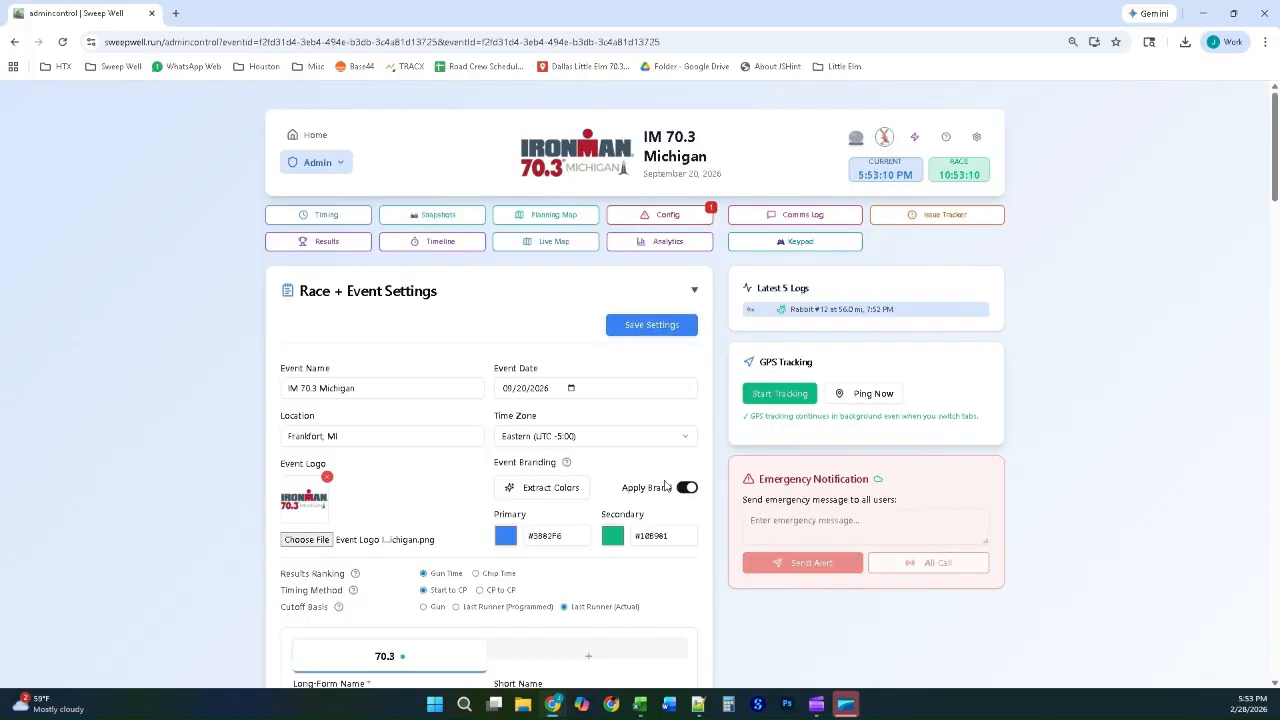
click(554, 496)
click(638, 327)
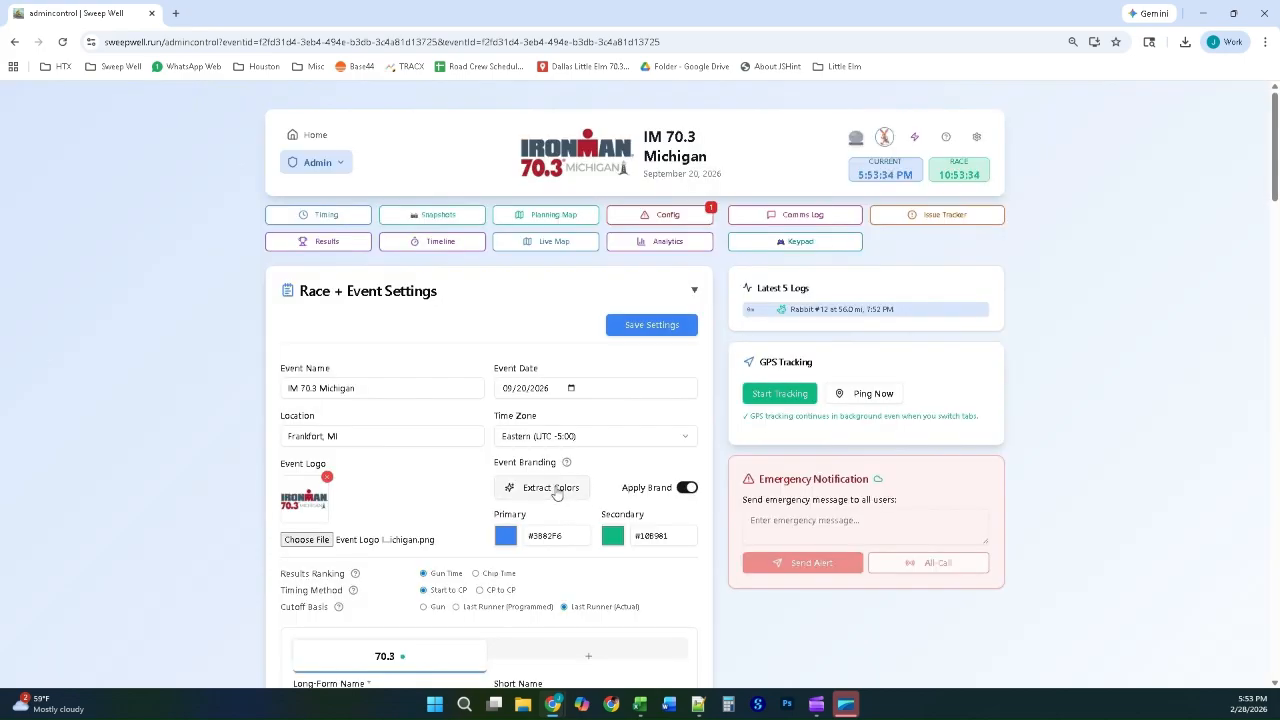
click(550, 488)
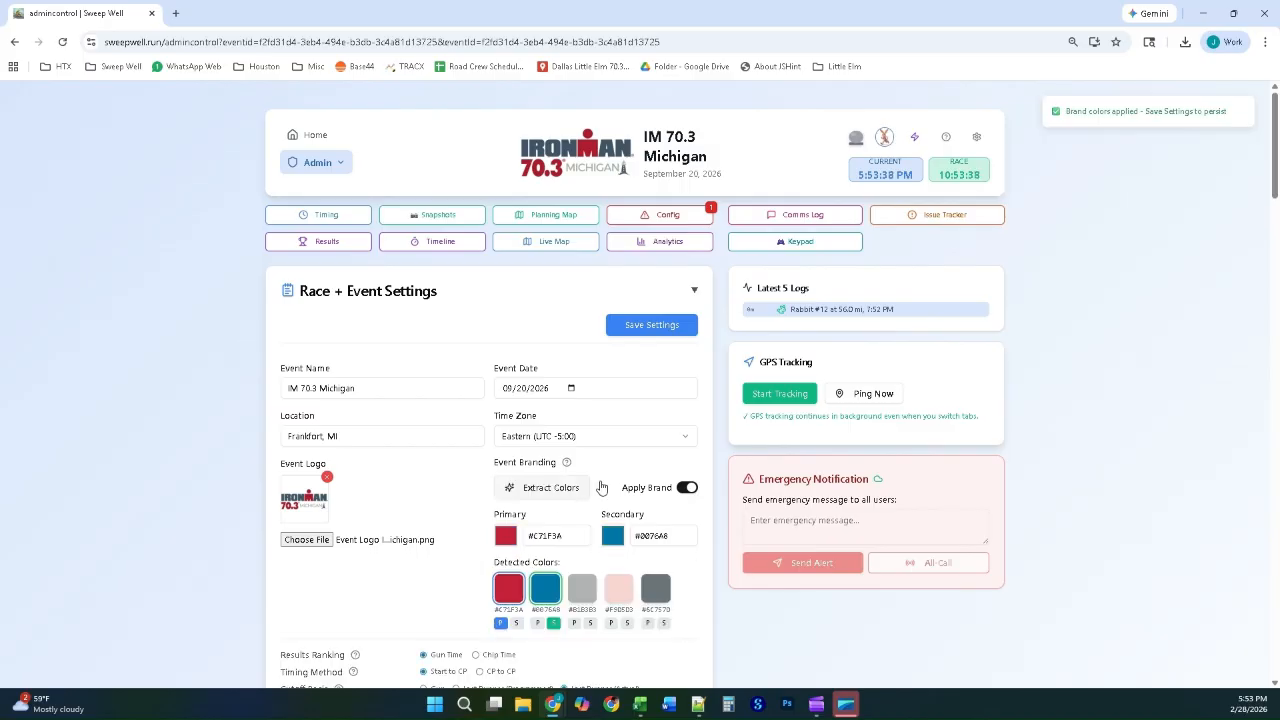
click(646, 327)
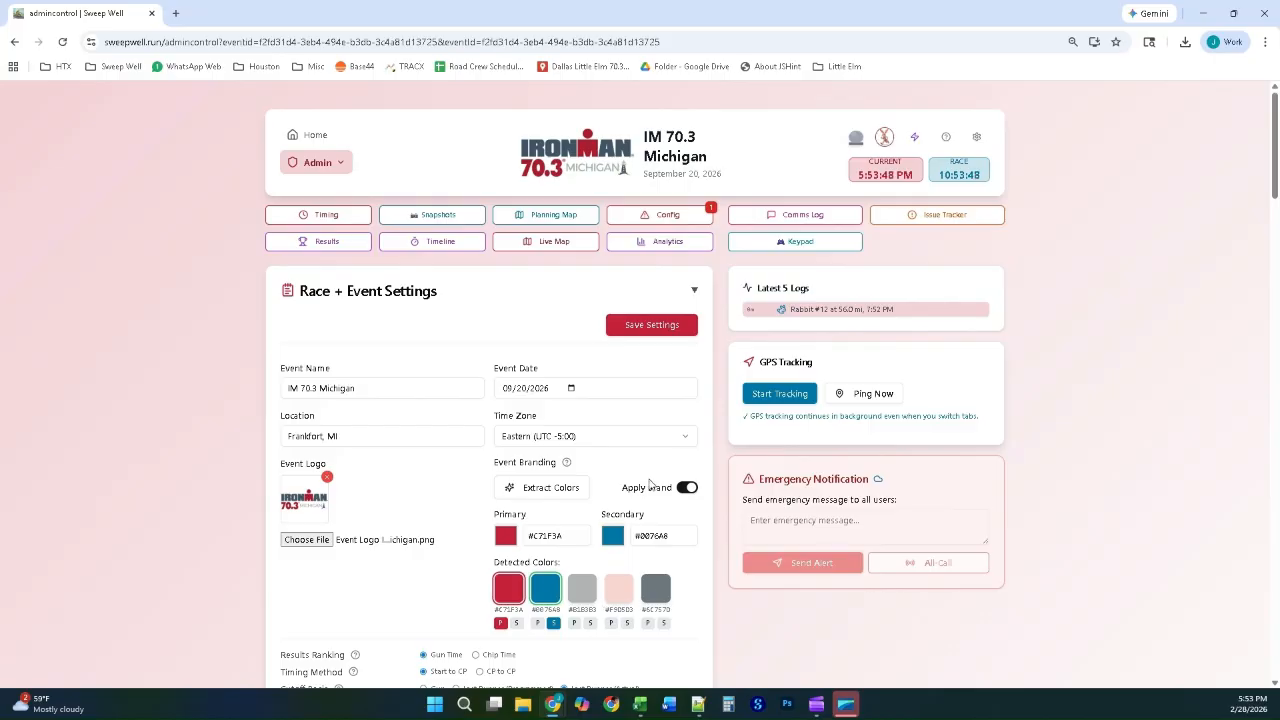
Step: Configure the snapshot settings with a batch size of 3000, a storage interval of 600s and a timeline batch size of 500, and save them
click(426, 217)
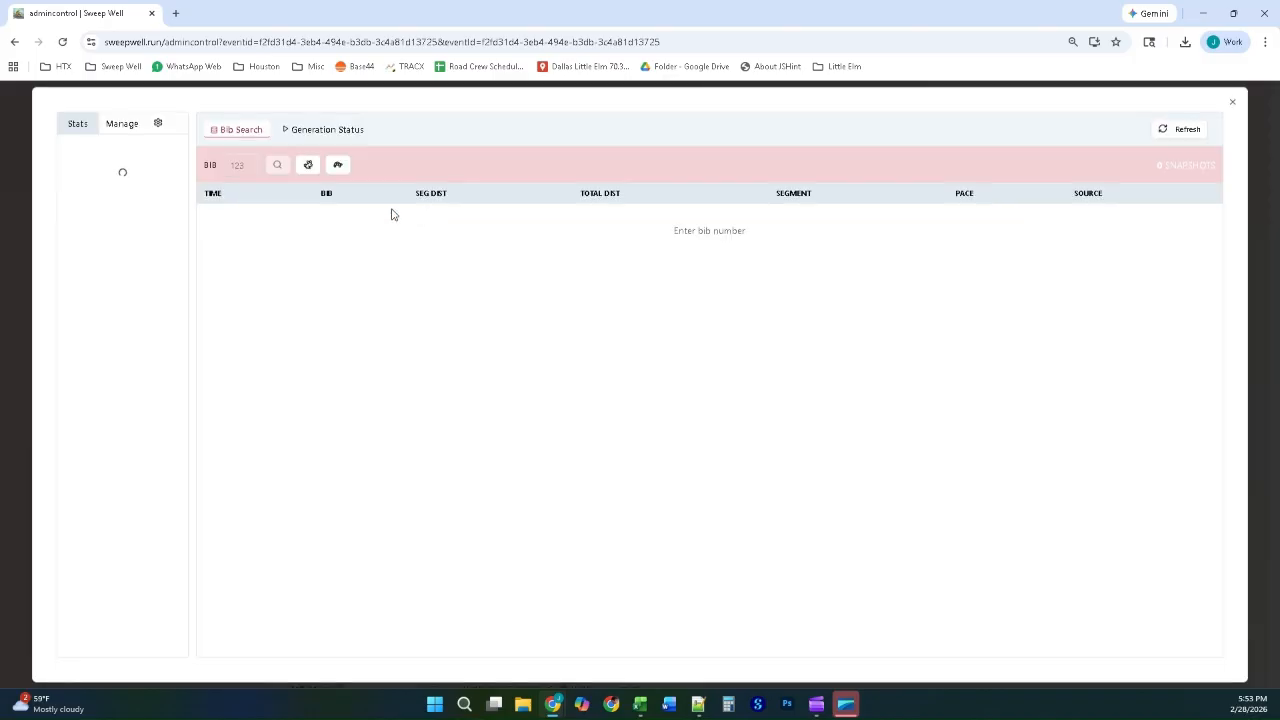
click(117, 128)
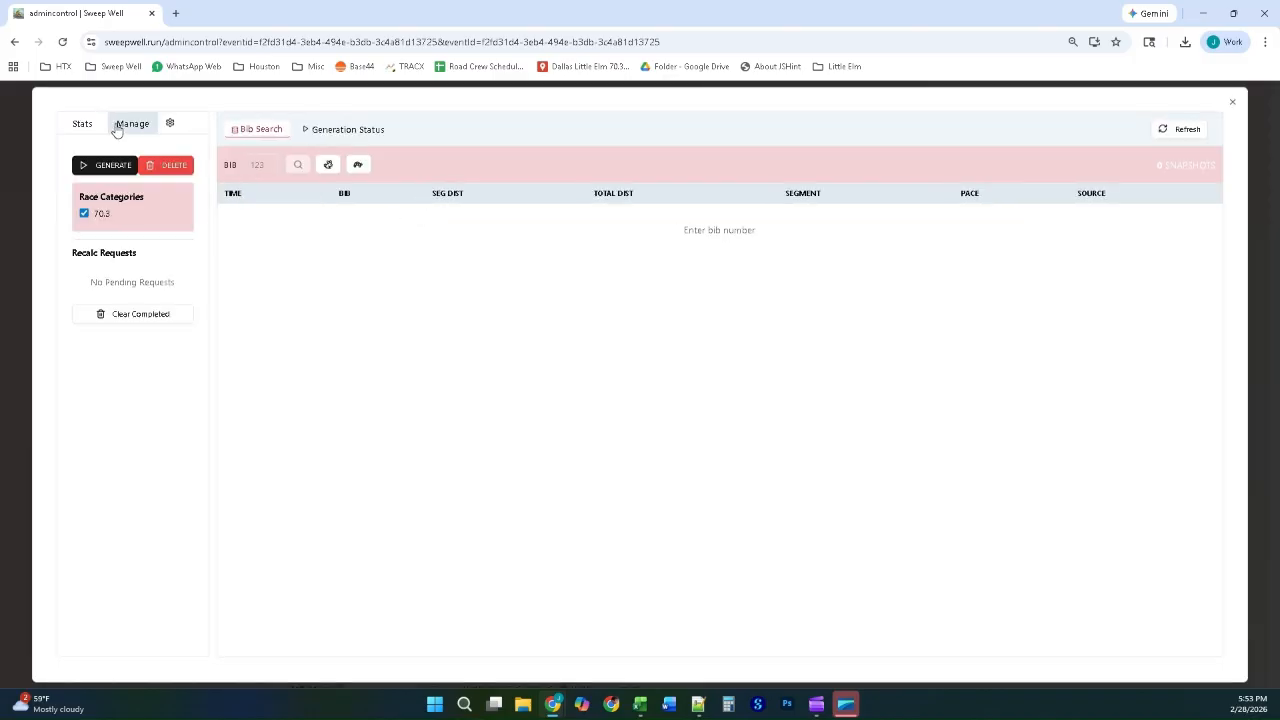
click(158, 124)
drag(97, 198, 143, 208)
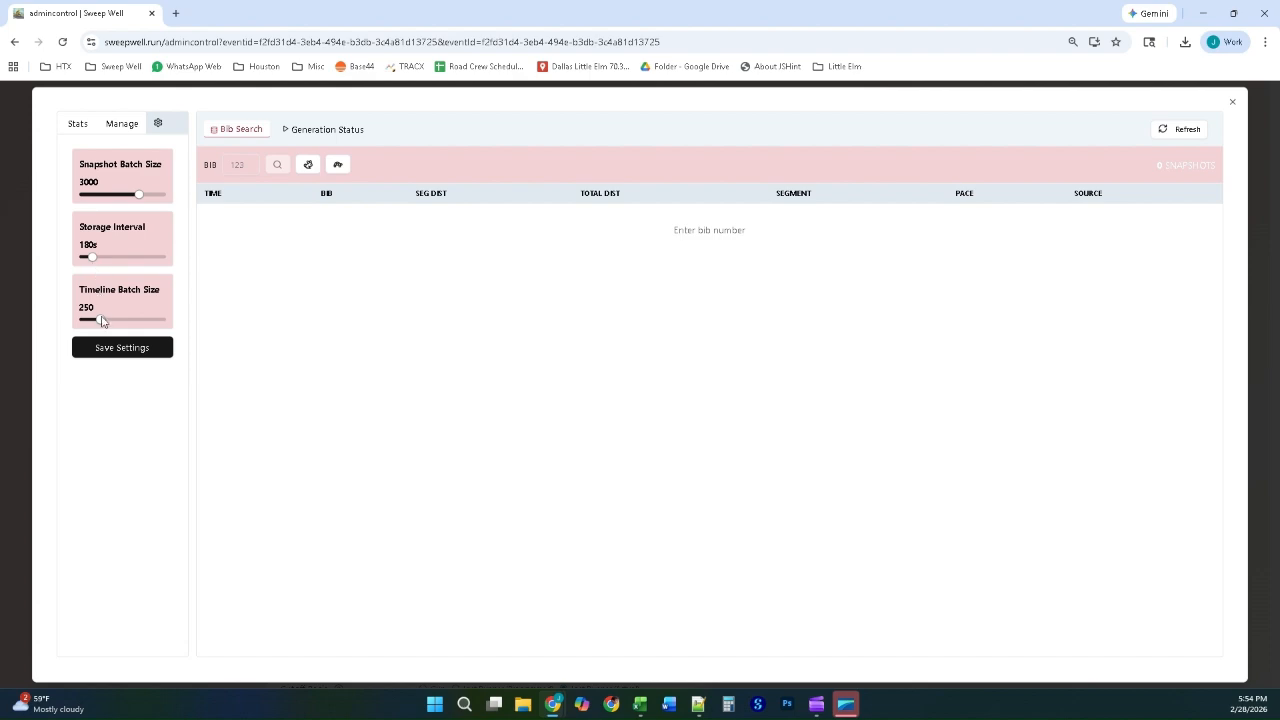
drag(101, 320, 121, 320)
drag(96, 260, 122, 265)
click(136, 350)
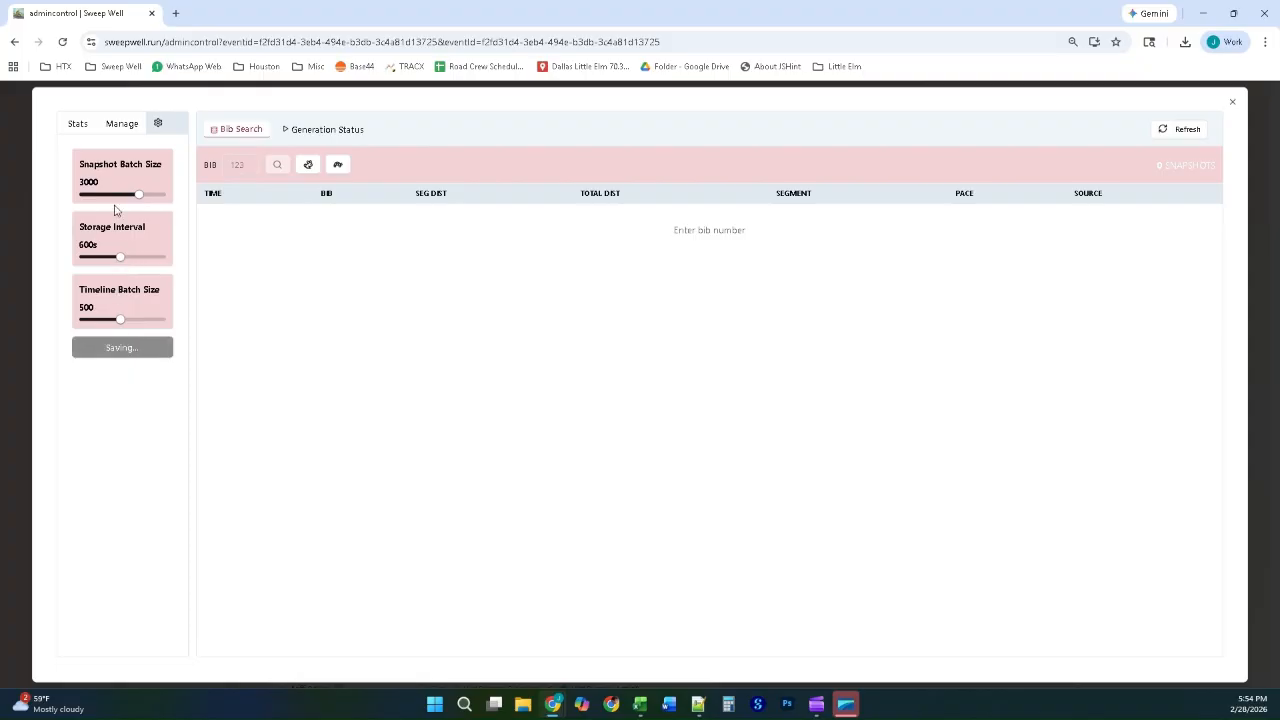
Step: Generate the snapshots for the 70.3 race category and close the snapshot manager
click(126, 126)
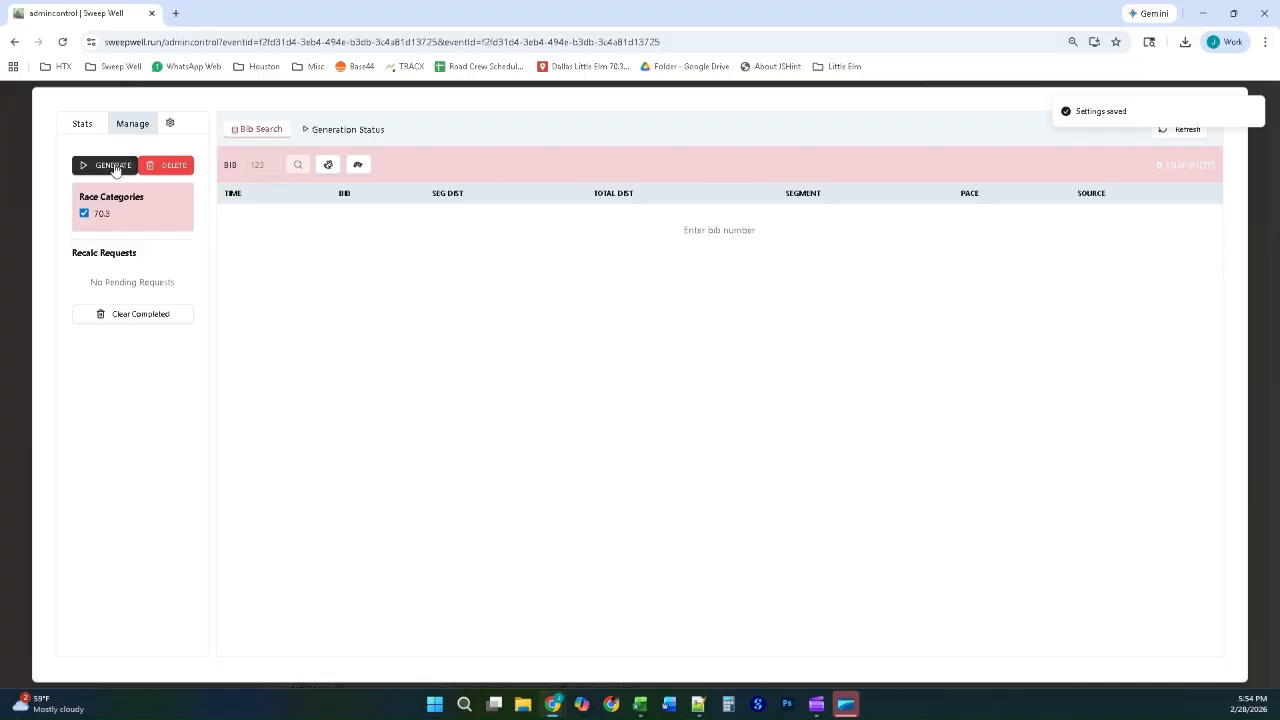
click(114, 167)
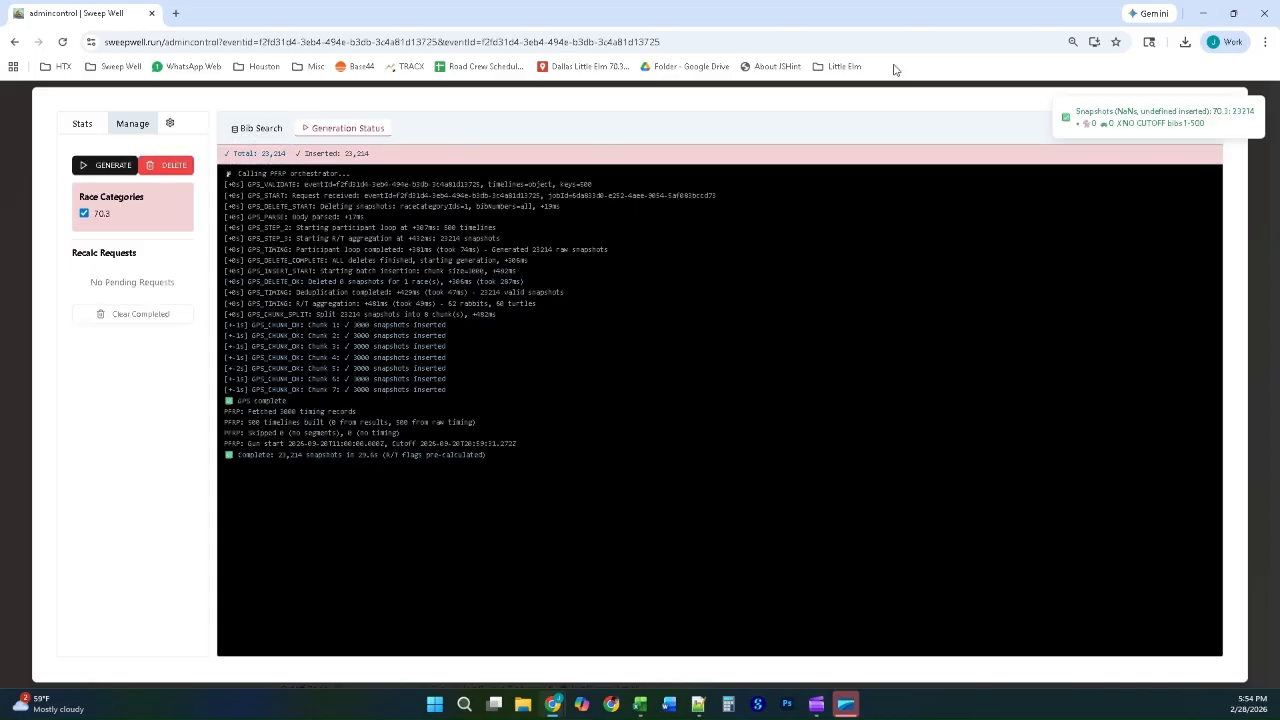
click(1267, 158)
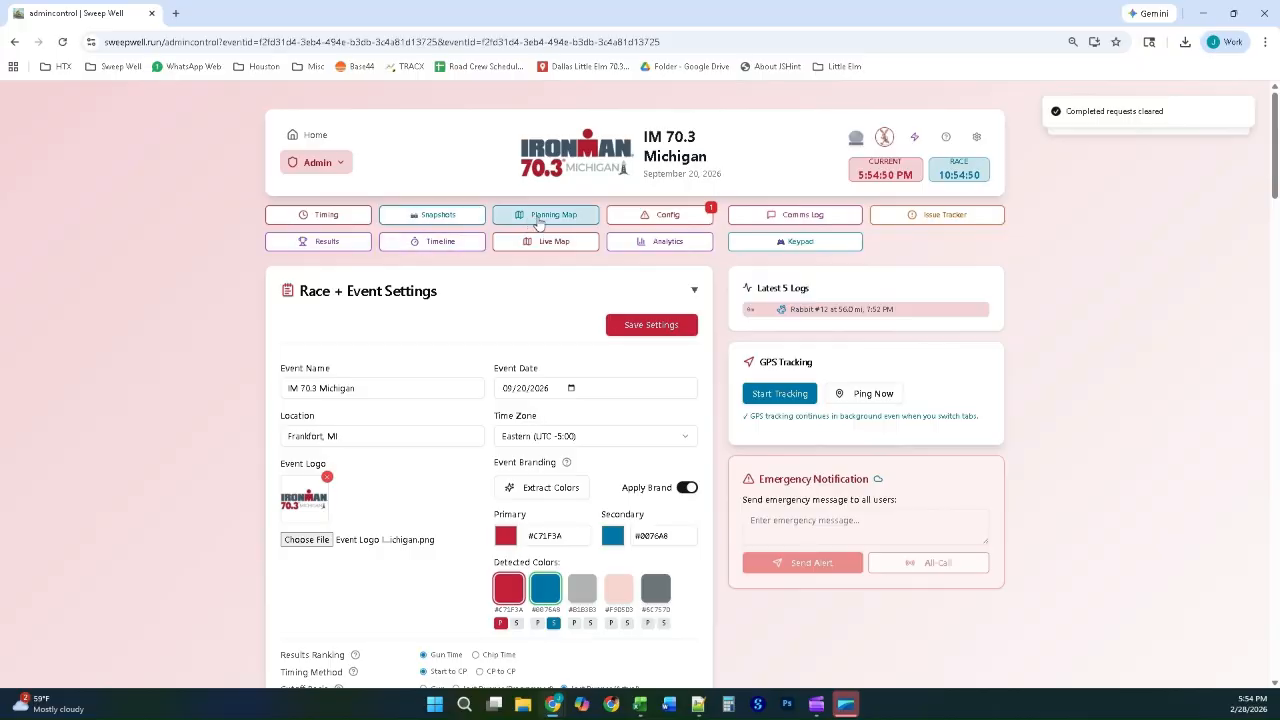
Step: Open the planning map and examine the 70.3 course route, checkpoints and distance markers around Frankfort
click(537, 217)
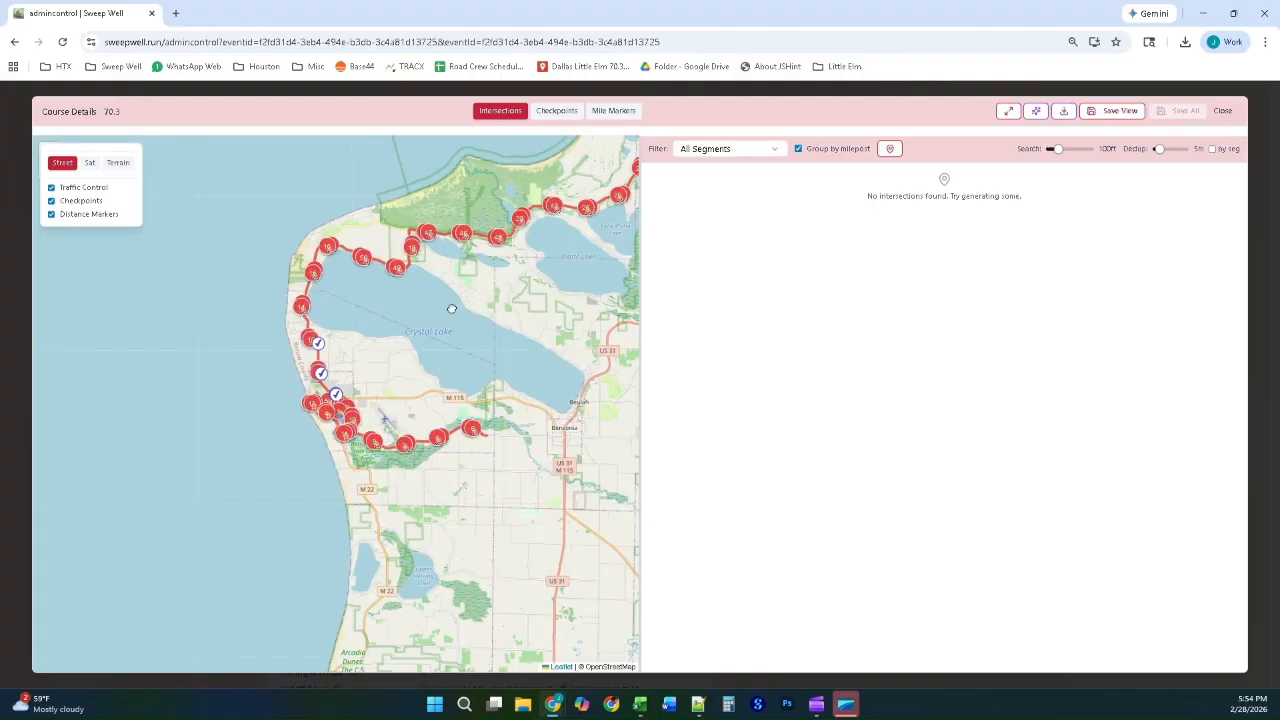
drag(400, 317, 342, 339)
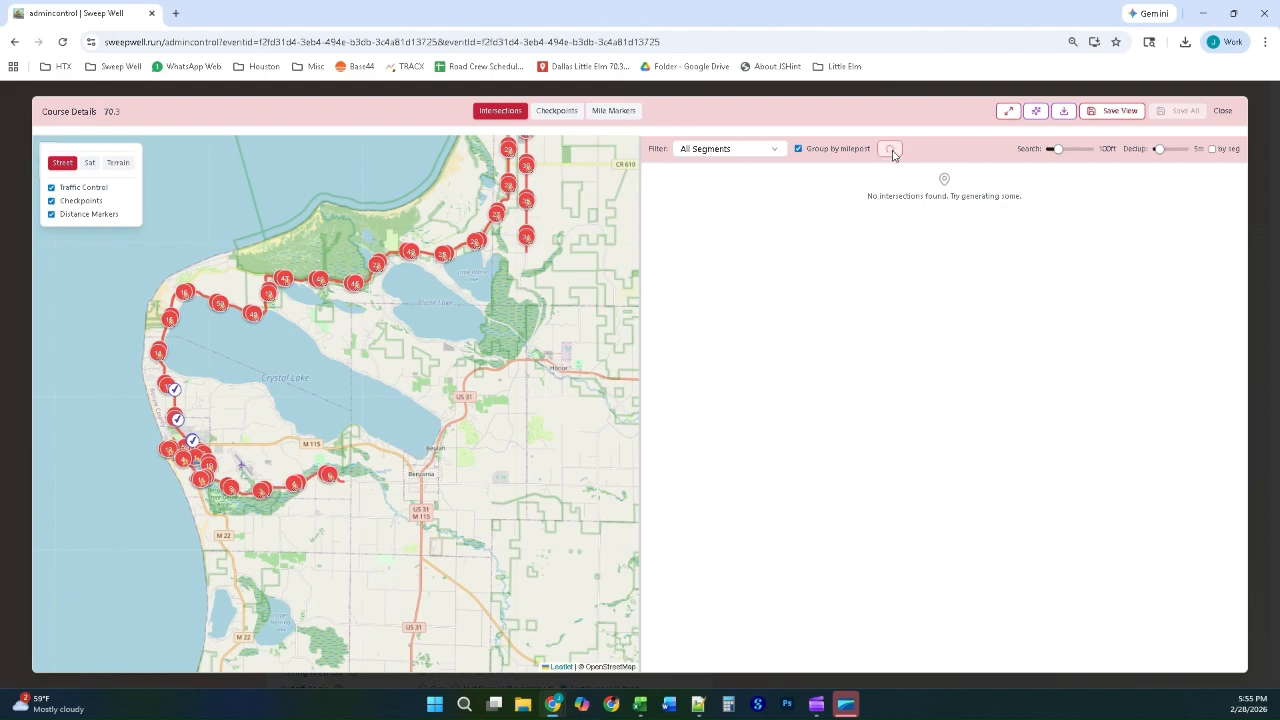
scroll(191, 476, up, 1)
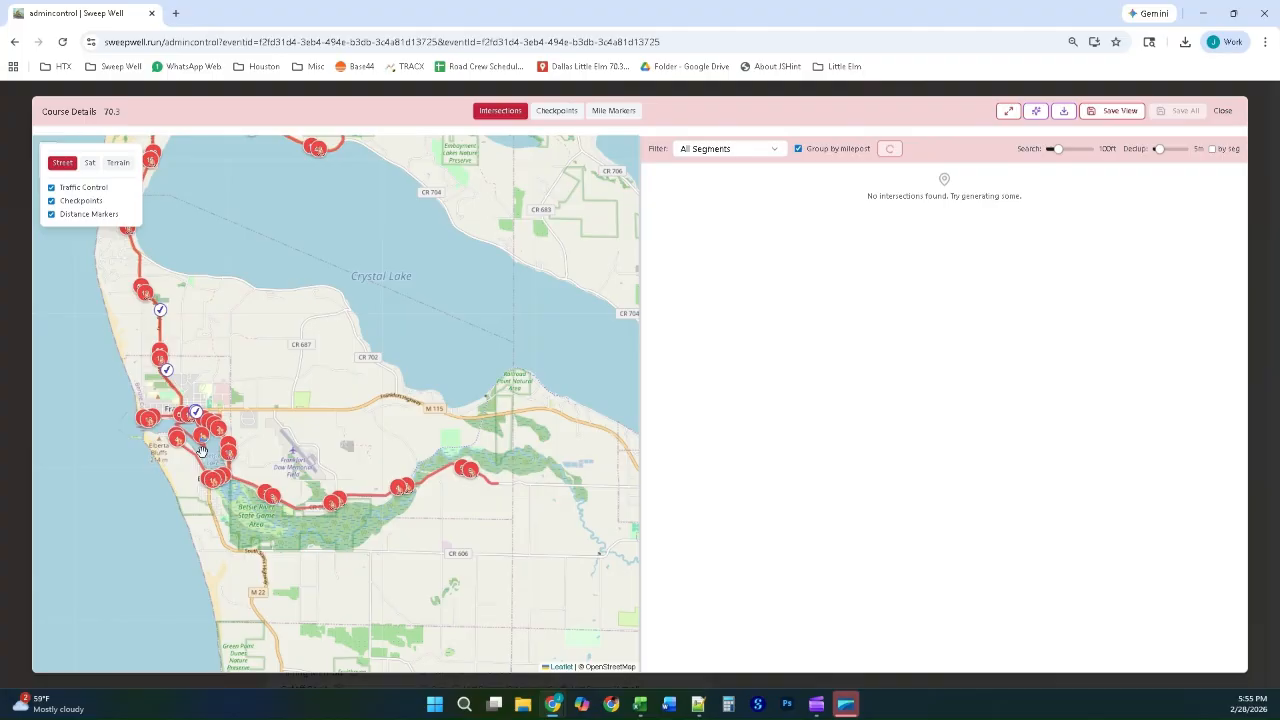
scroll(201, 451, up, 1)
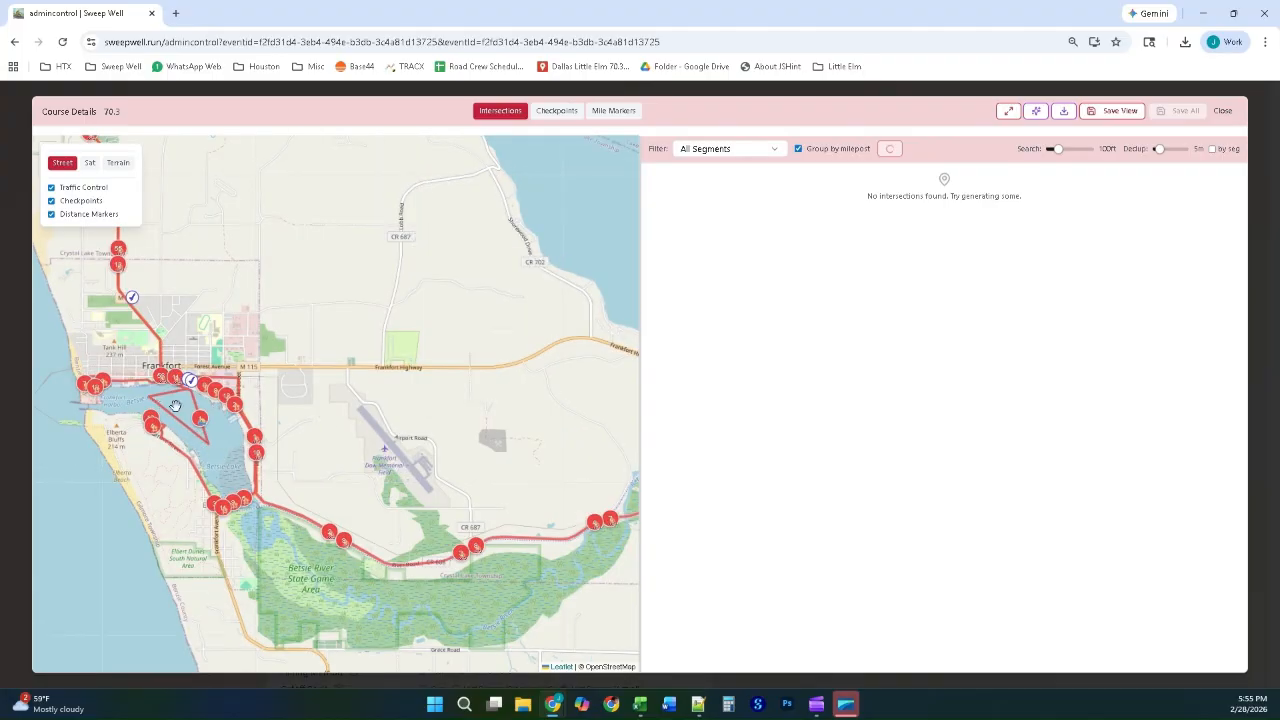
scroll(175, 405, up, 1)
drag(177, 406, 236, 440)
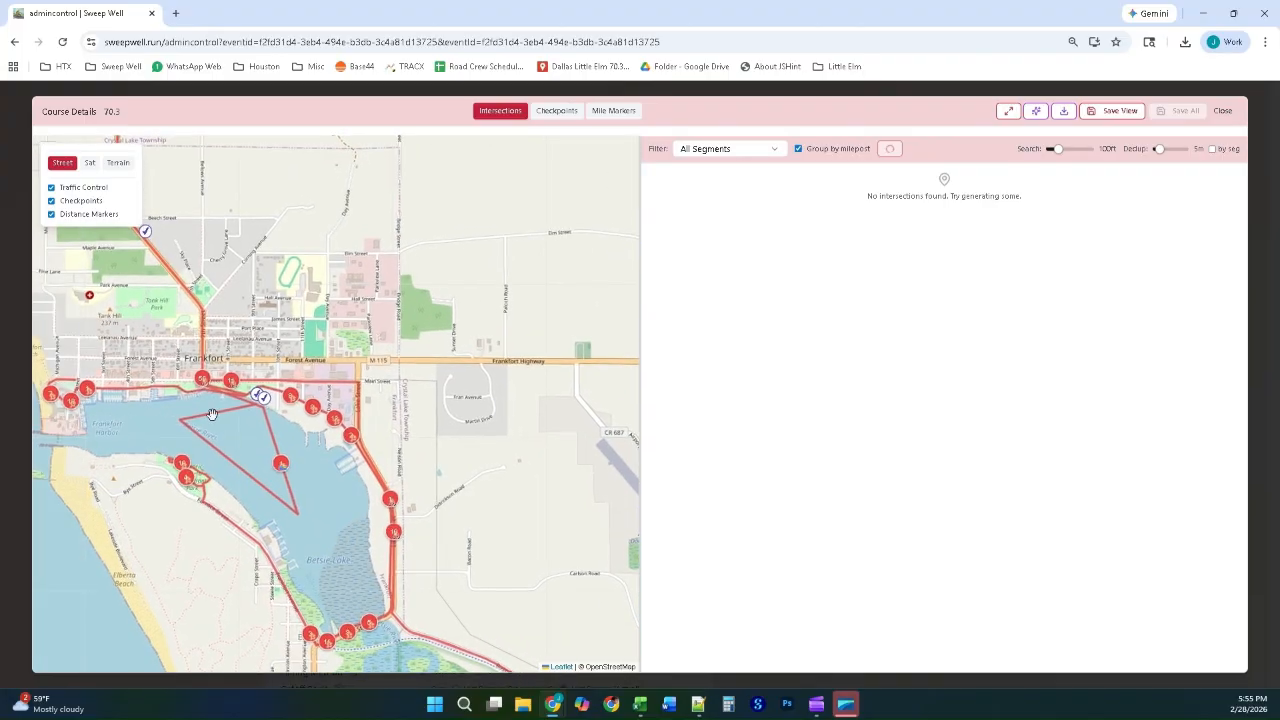
scroll(196, 398, up, 1)
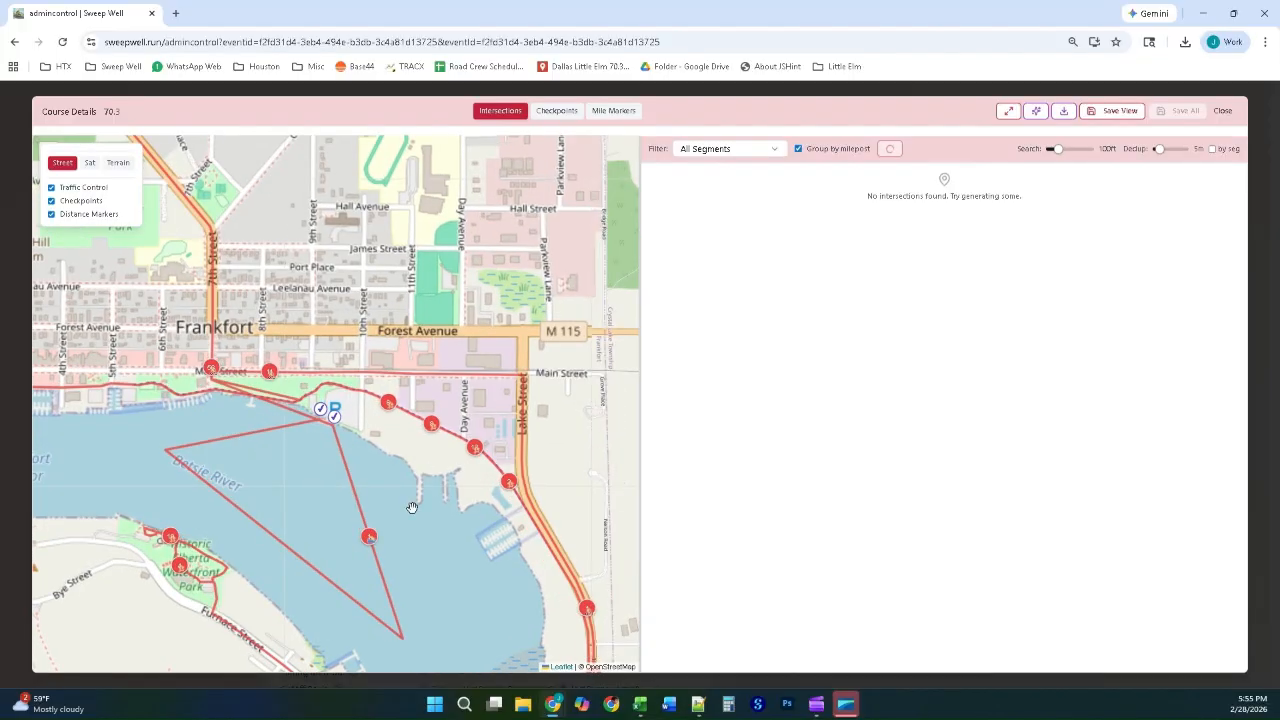
scroll(304, 492, down, 1)
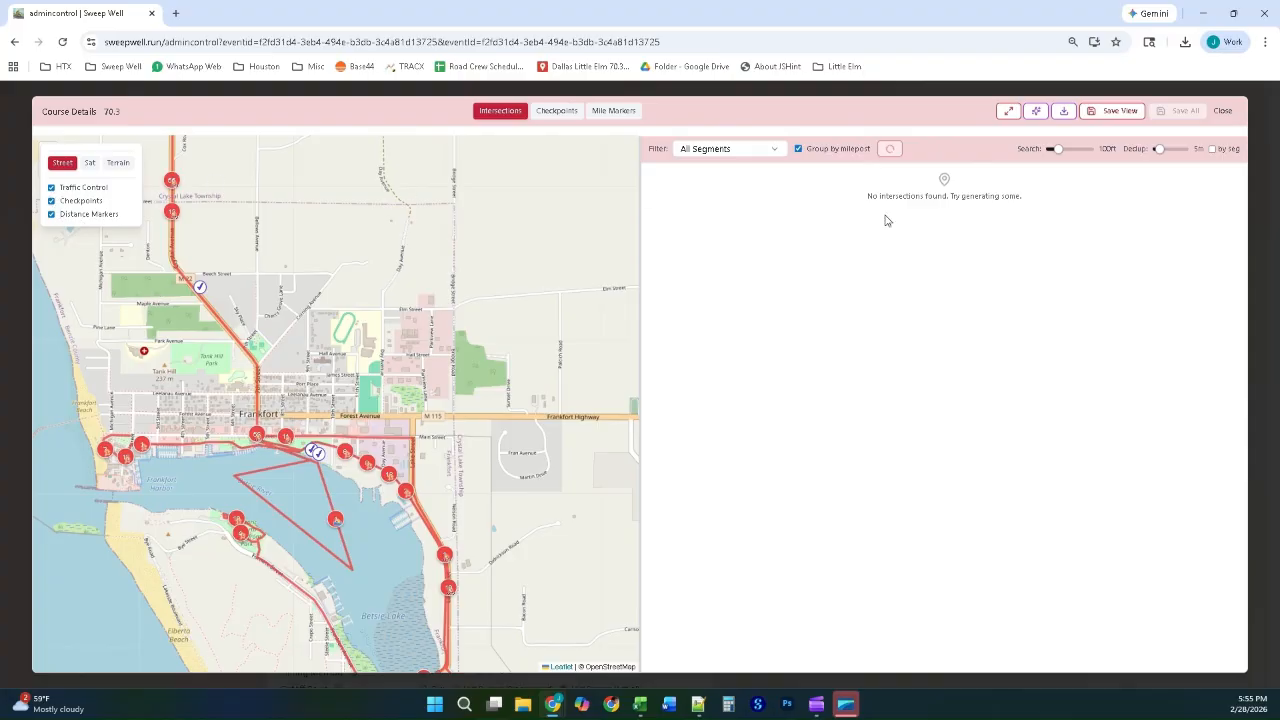
Step: Review the checkpoints with their map locations and the export data options, leaving without exporting
click(557, 111)
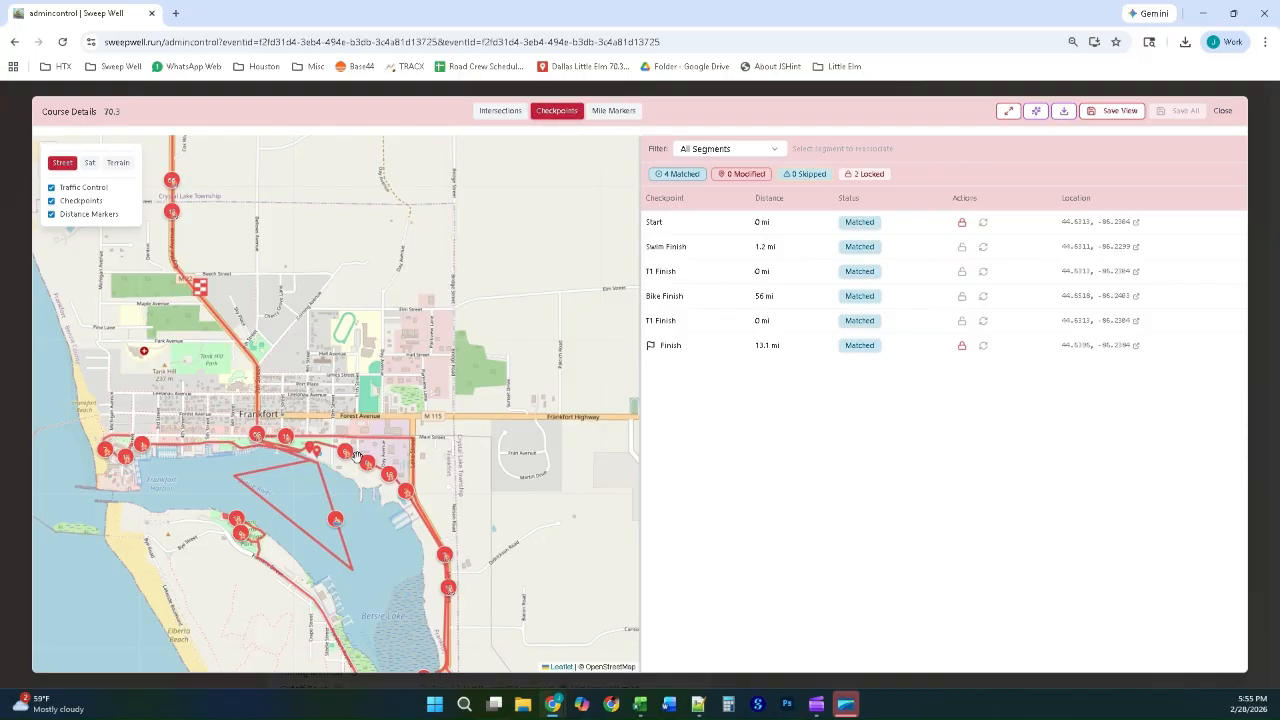
drag(488, 466, 376, 304)
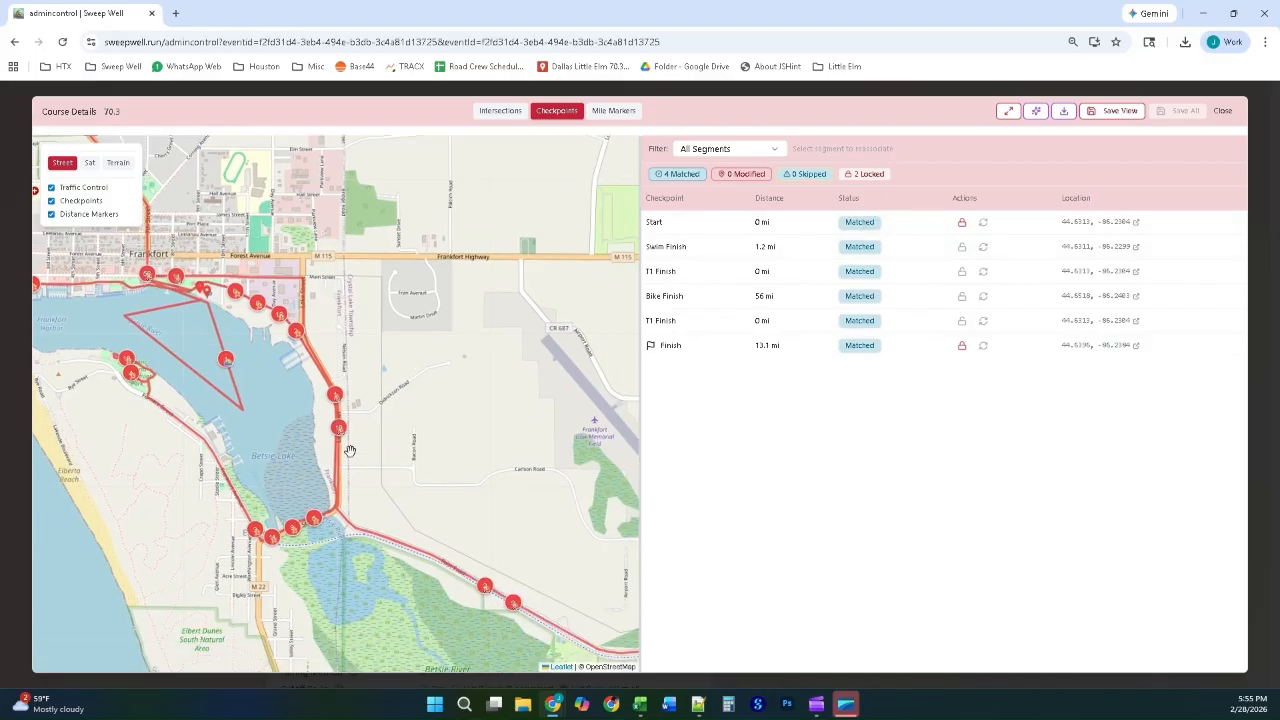
scroll(350, 449, down, 1)
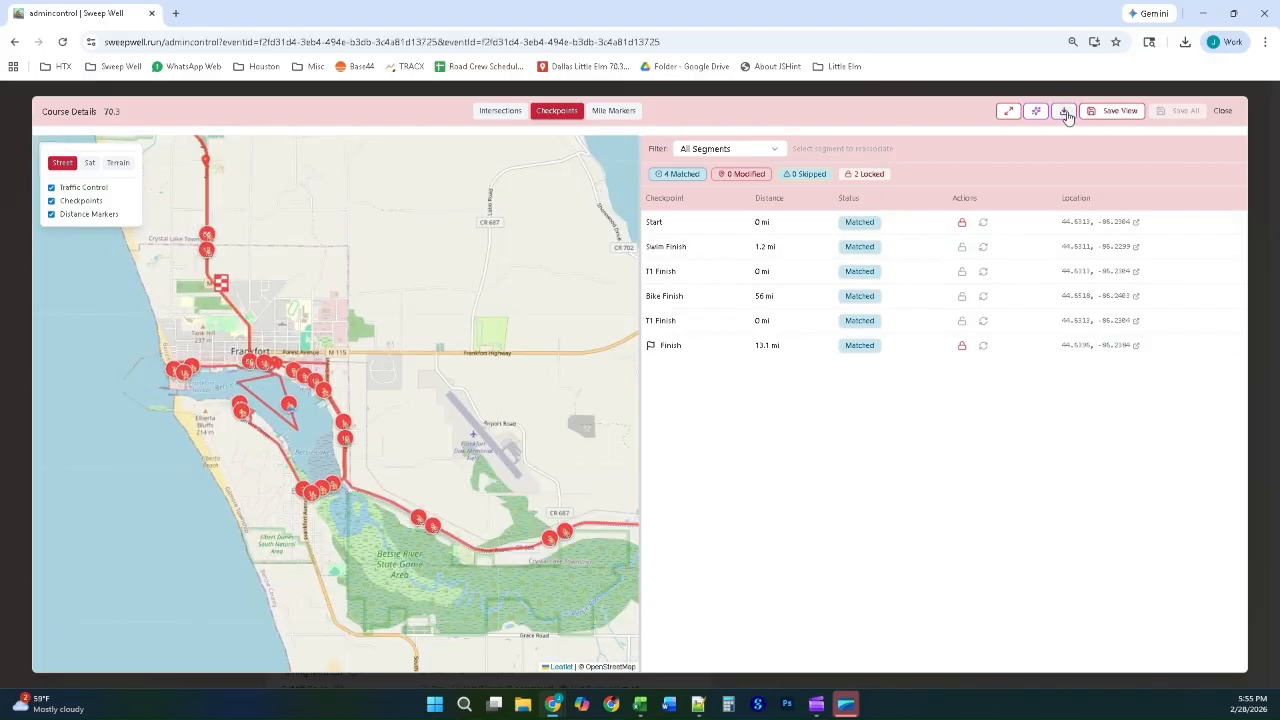
click(1066, 112)
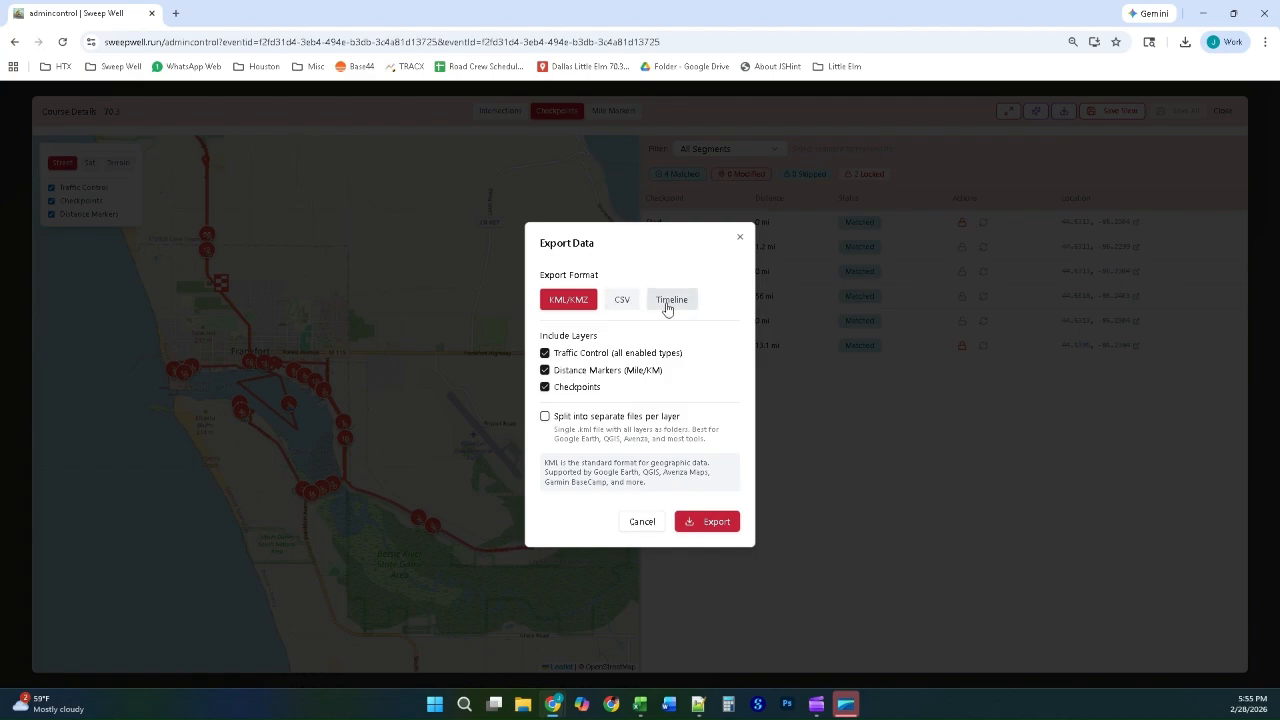
click(643, 530)
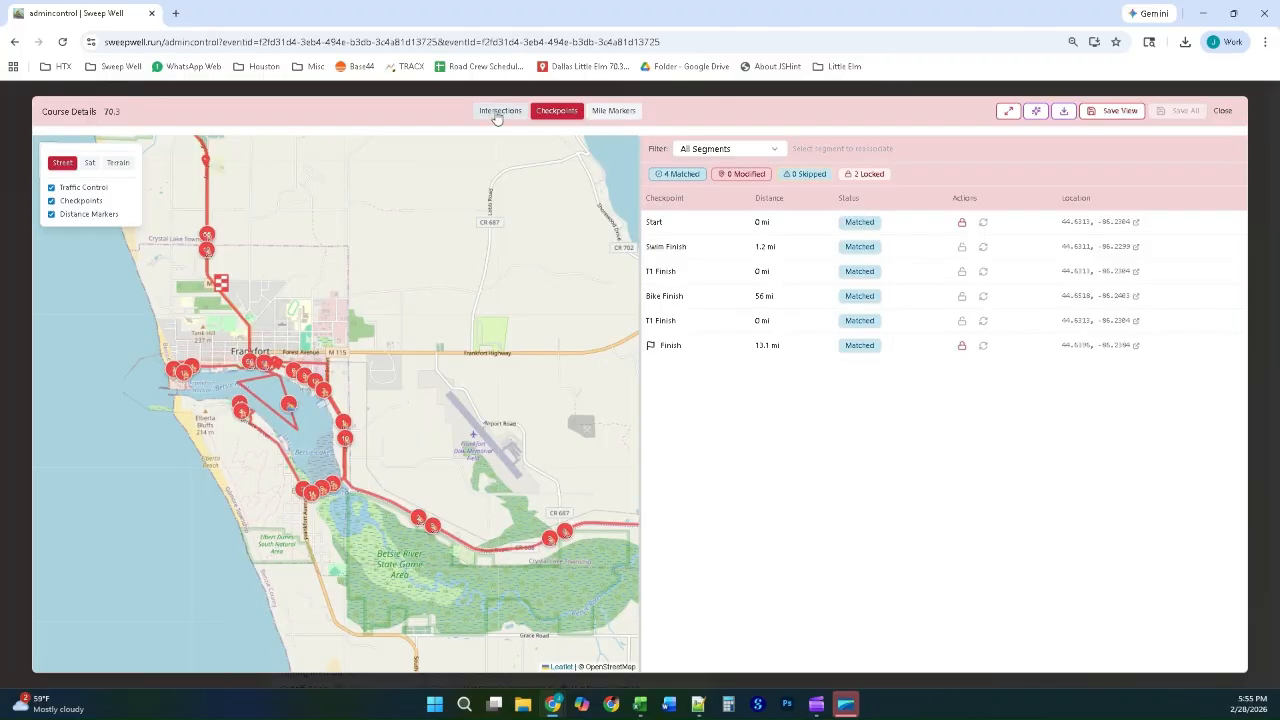
Step: Start generating the course intersections for all segments, and close the planning map
click(497, 112)
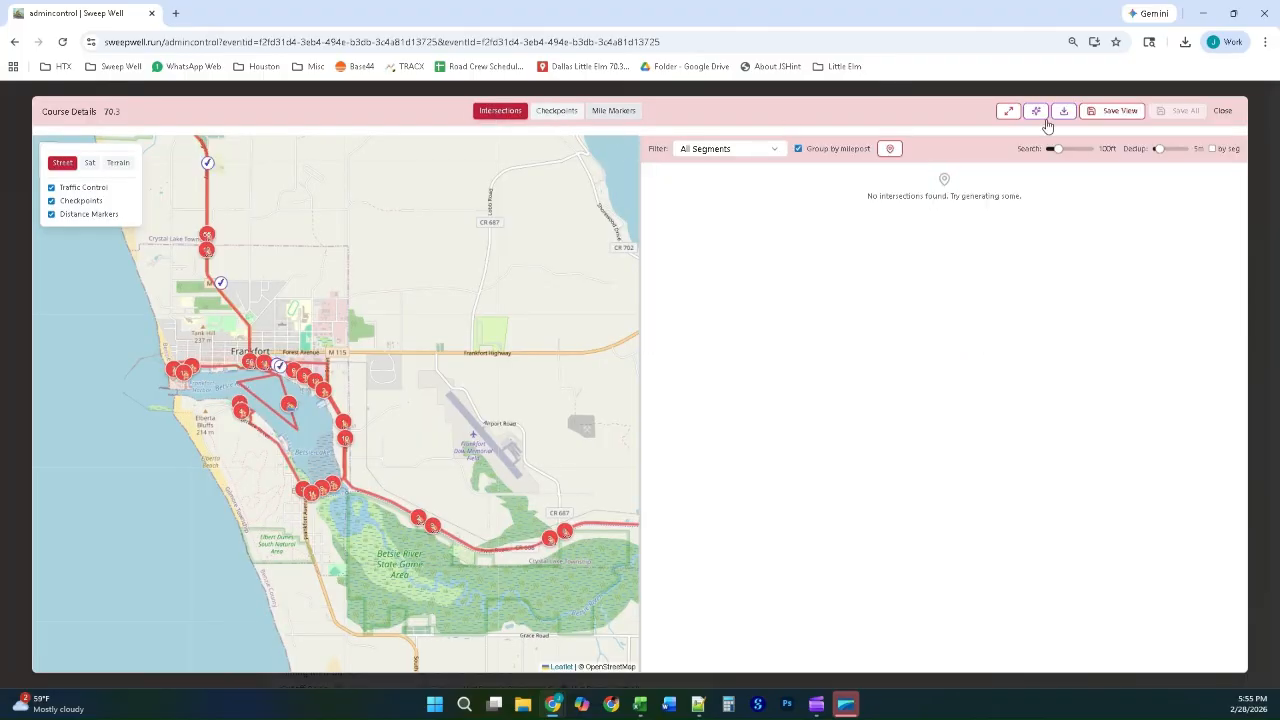
click(891, 150)
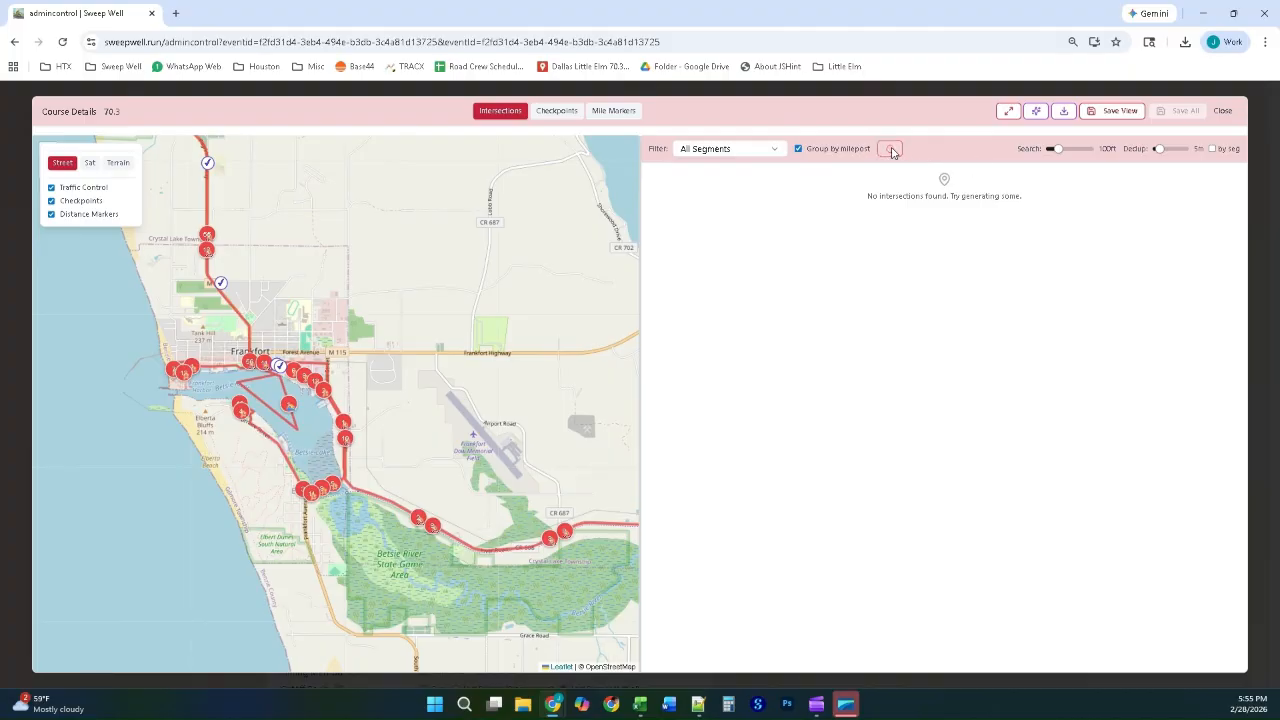
click(1270, 146)
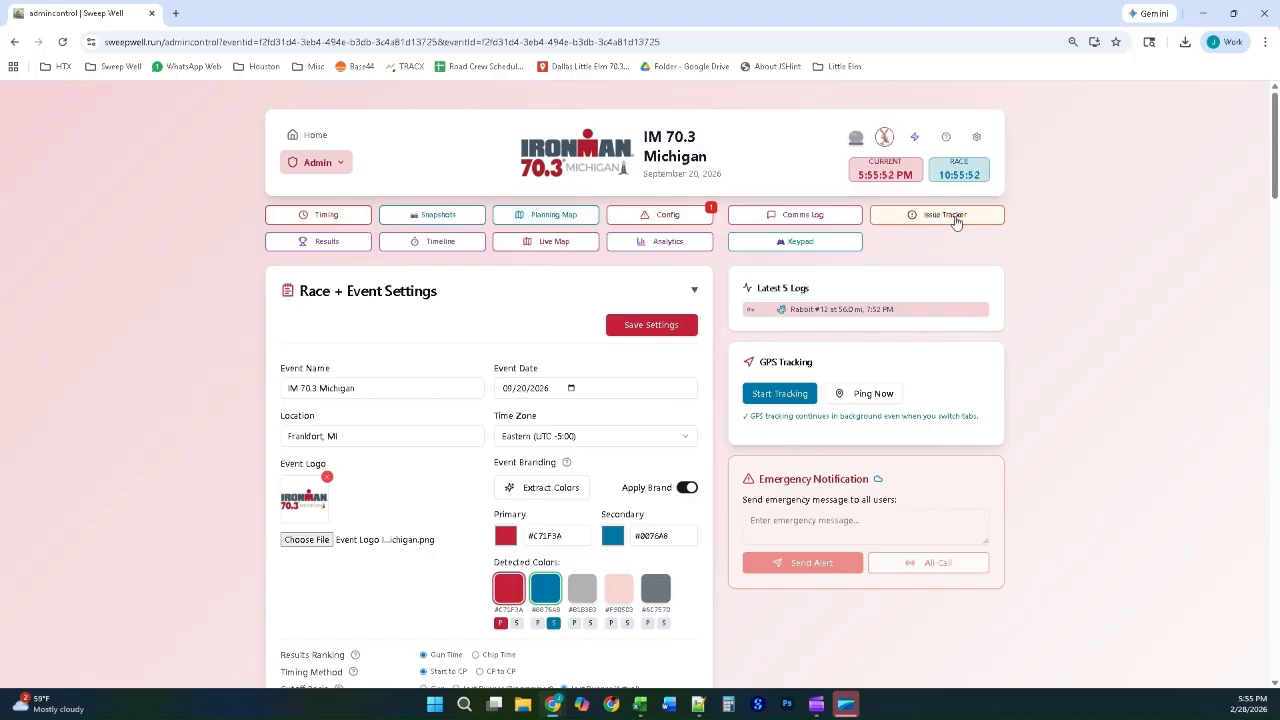
Step: Open the course timeline, switch it to Auto (Checkpoints), compare planned and actual checkpoint times and paces, and close it
click(440, 243)
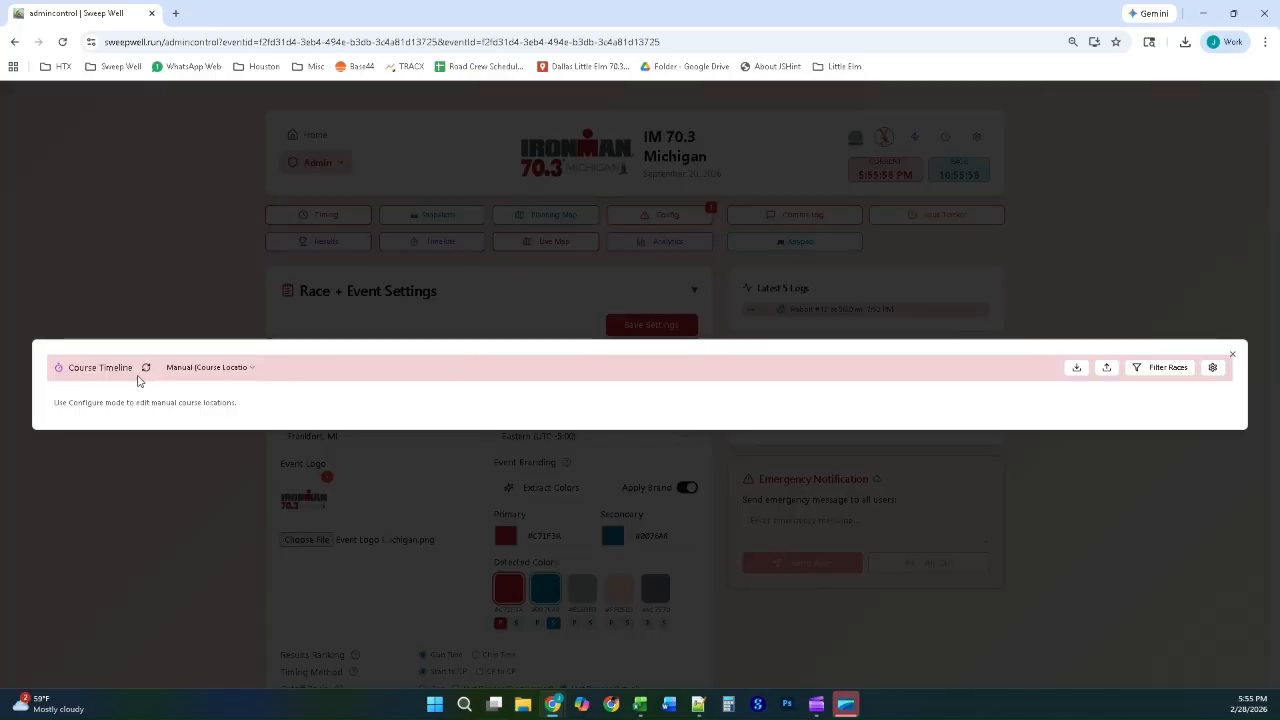
click(207, 369)
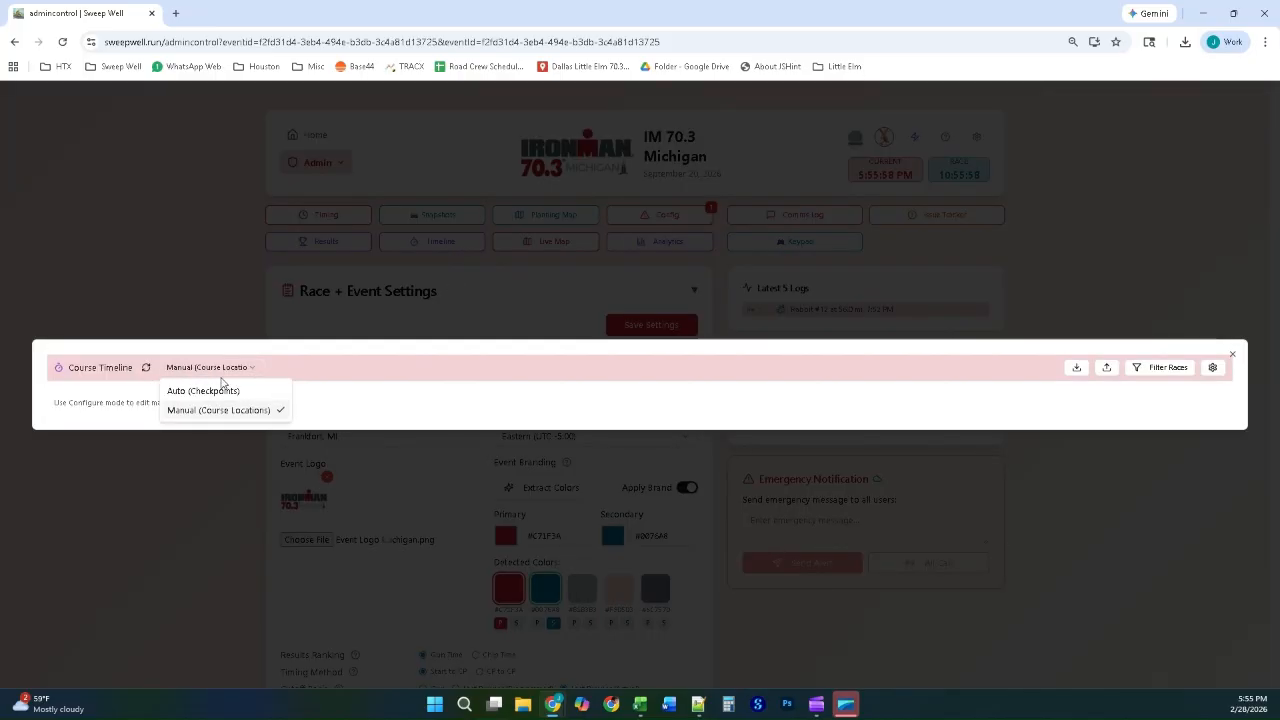
click(231, 391)
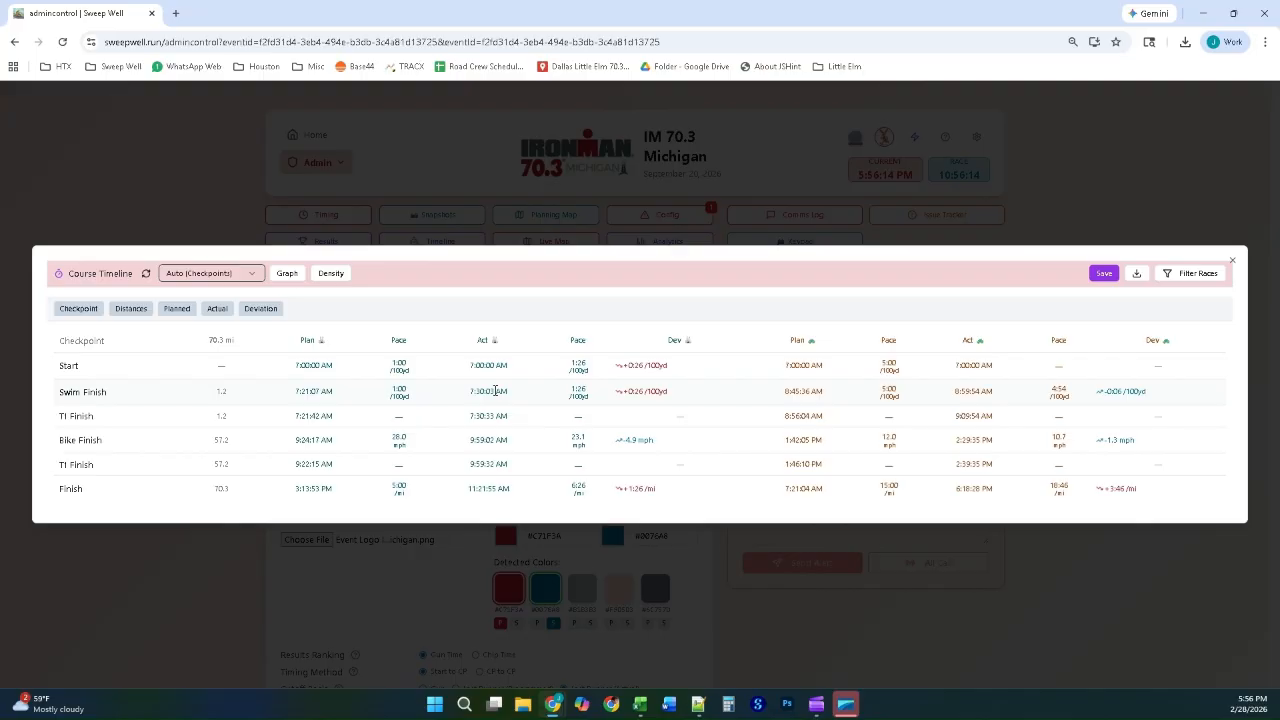
click(165, 193)
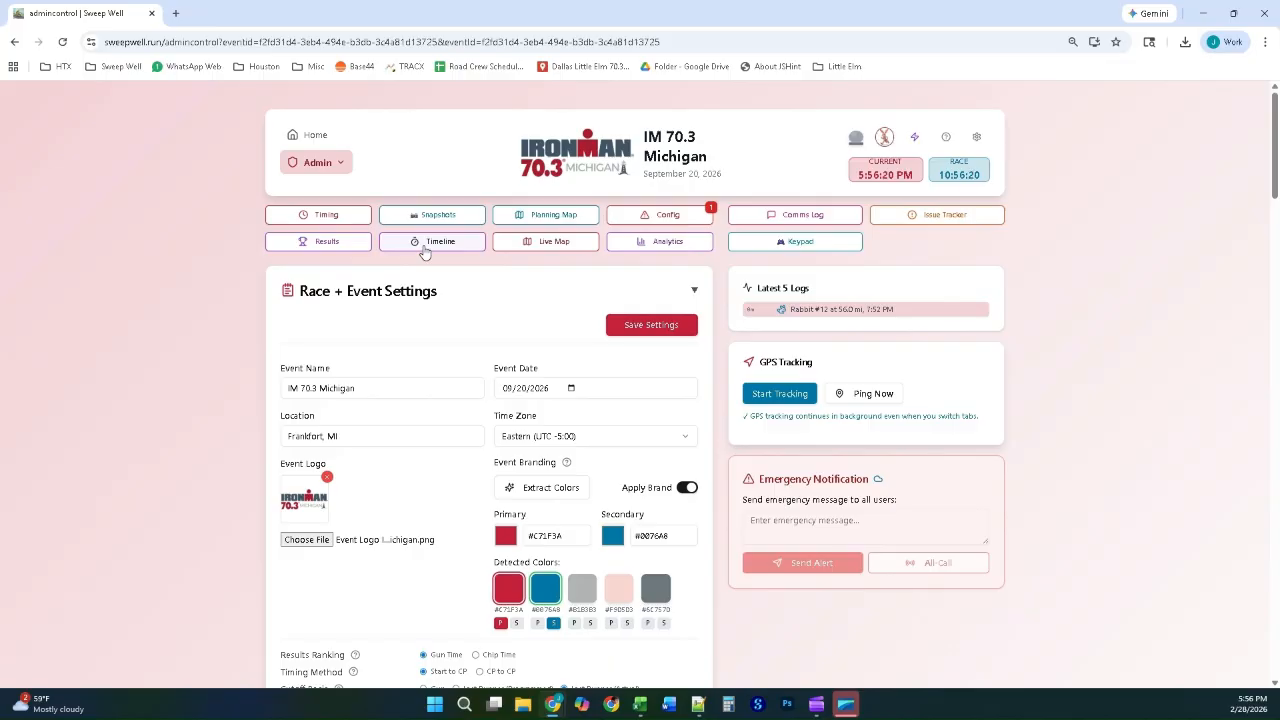
Step: Reopen the planning map and examine the generated intersections along the 70.3 course around Frankfort and Betsie Lake
click(524, 221)
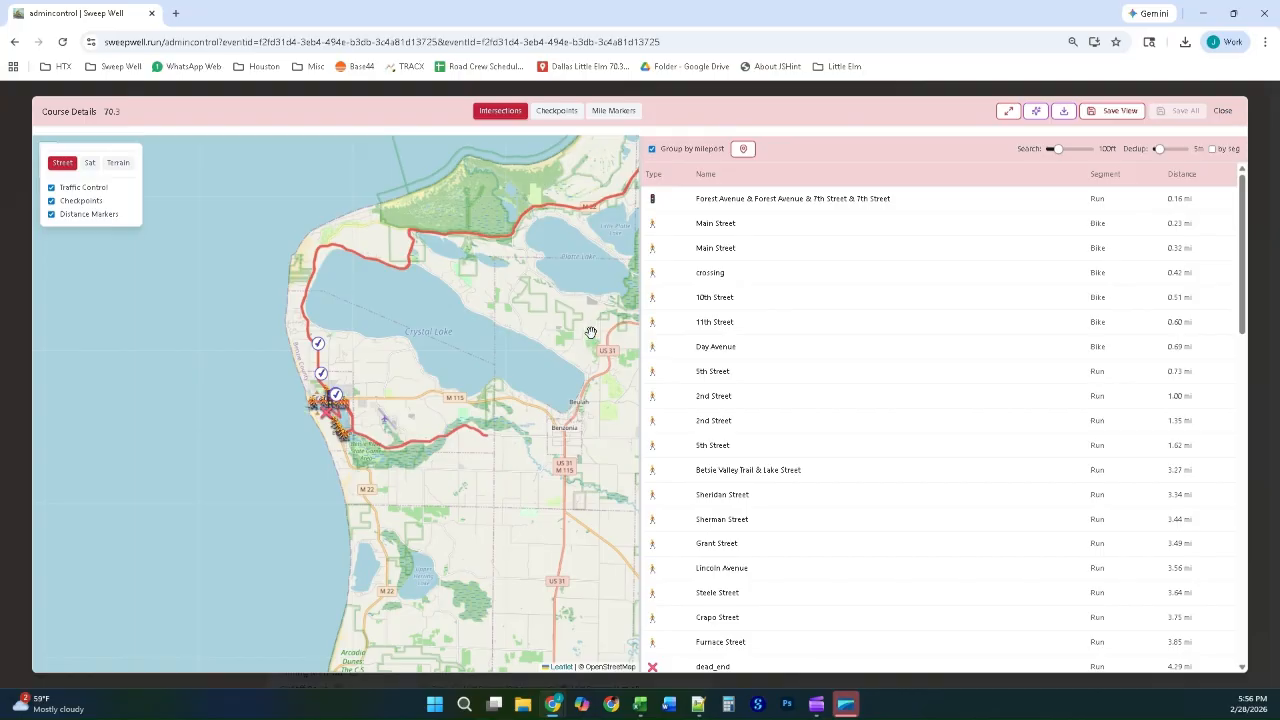
scroll(396, 443, up, 1)
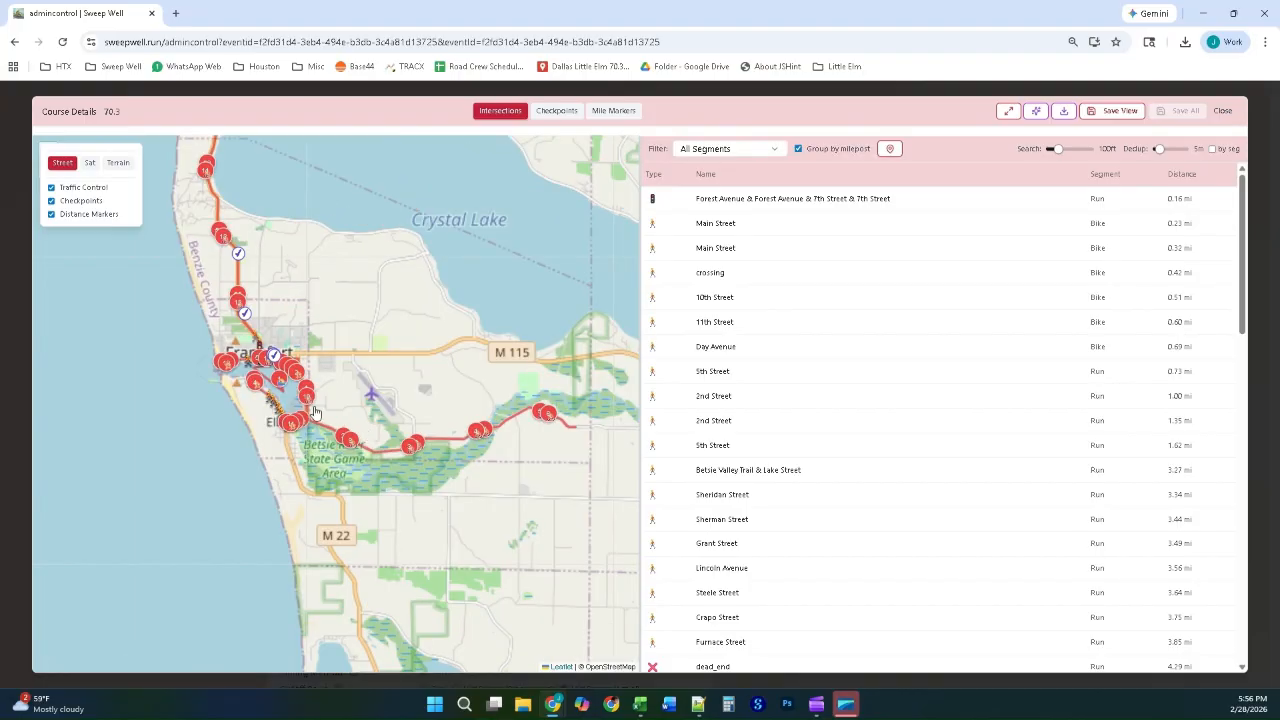
scroll(316, 412, up, 2)
drag(431, 391, 495, 390)
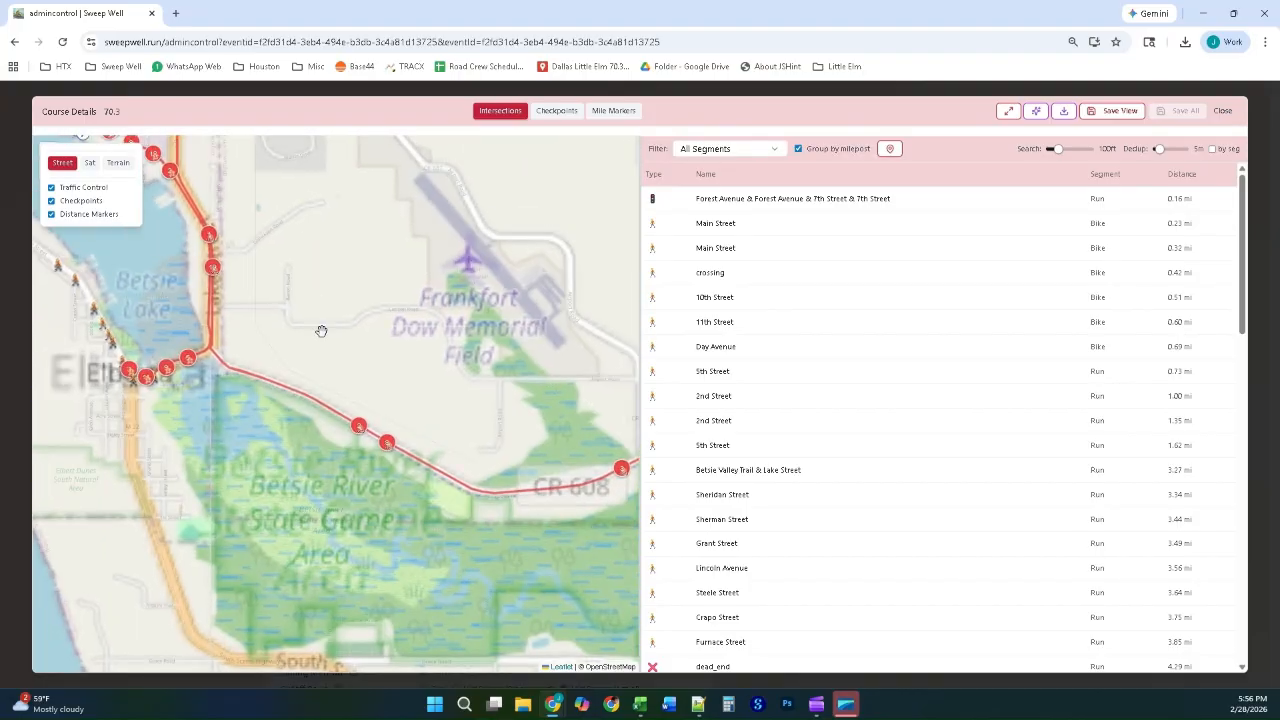
drag(285, 291, 505, 421)
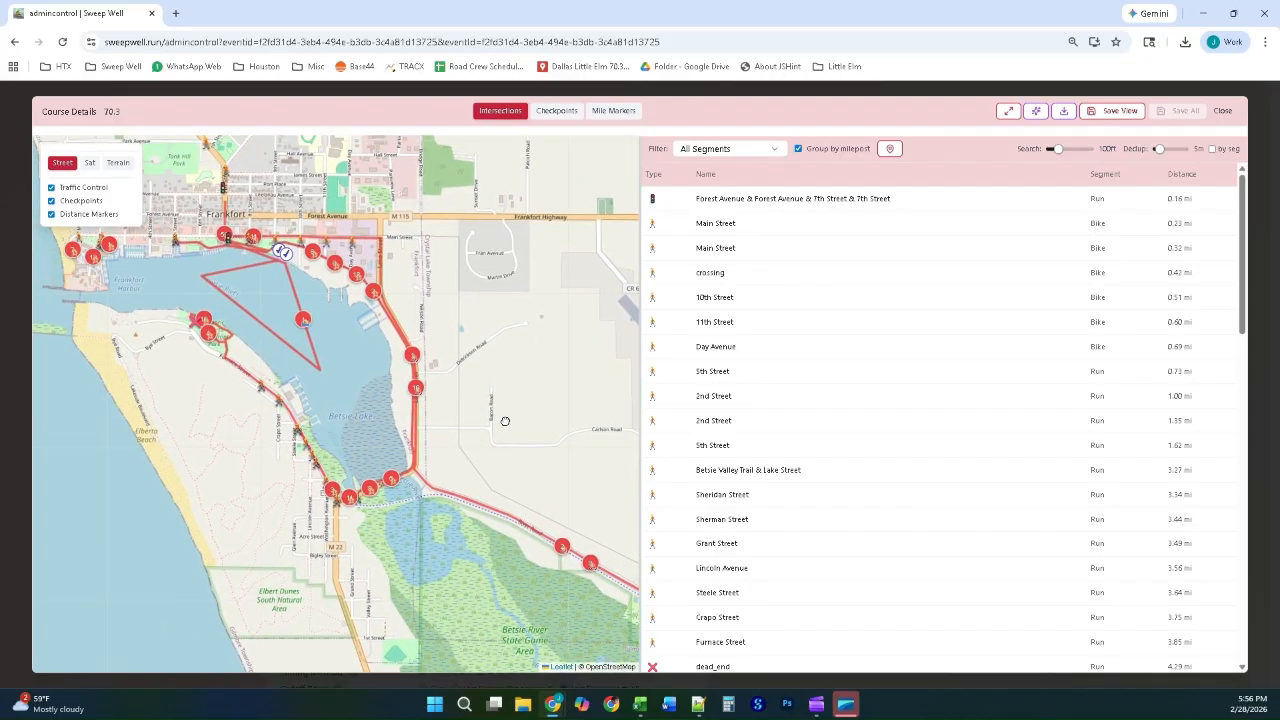
drag(228, 234, 272, 270)
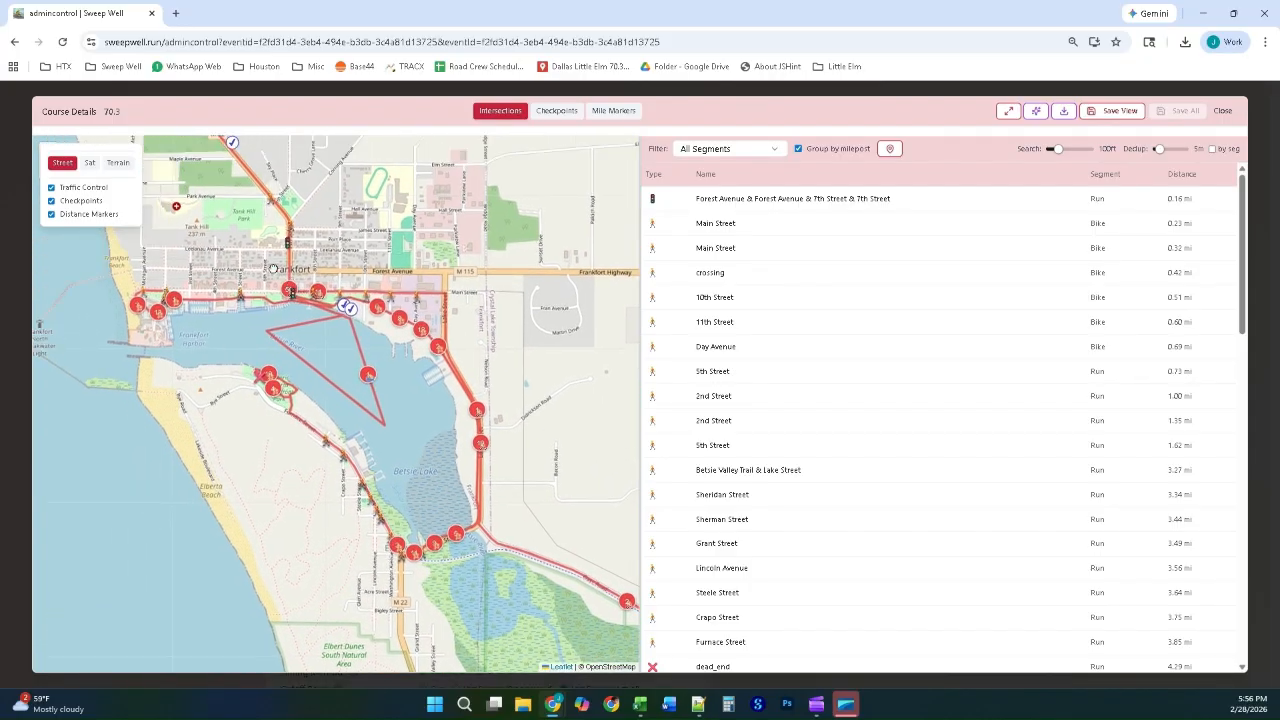
scroll(276, 326, up, 1)
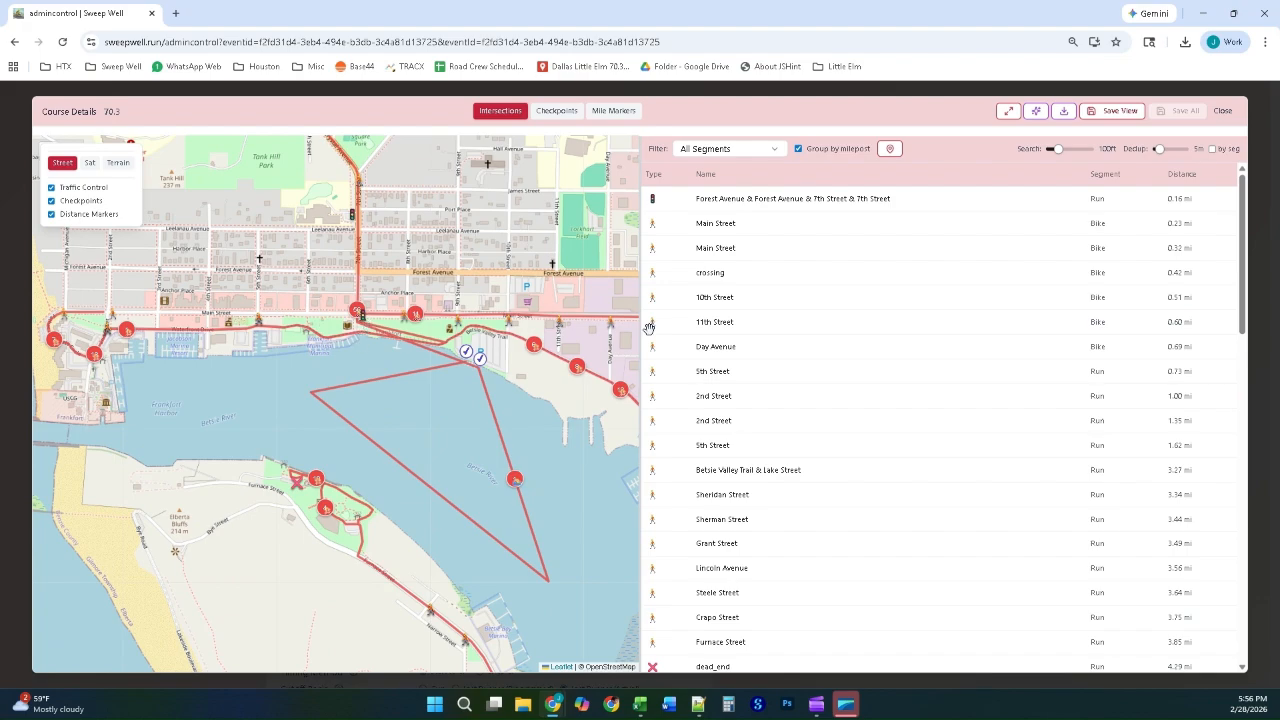
Step: Review the full intersection list and the KML/KMZ export options, leaving without exporting and closing the planning map
scroll(912, 409, down, 8)
scroll(912, 409, up, 8)
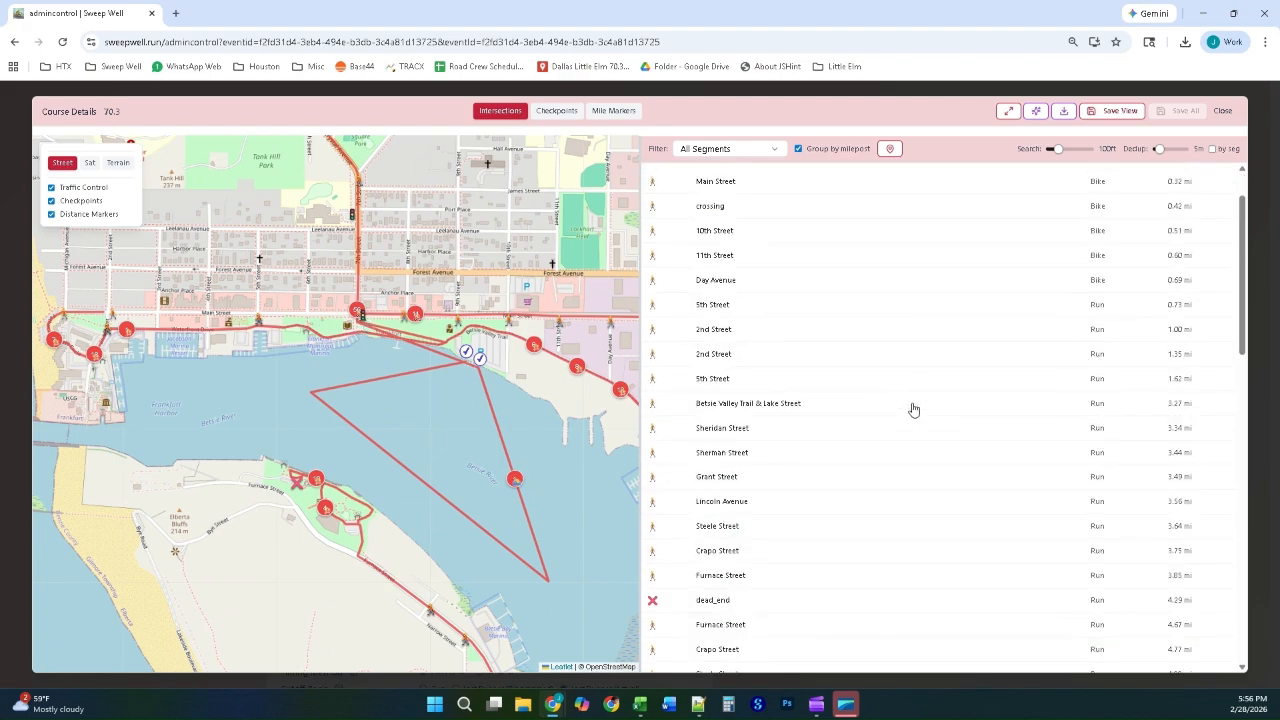
scroll(912, 409, down, 6)
scroll(912, 409, down, 10)
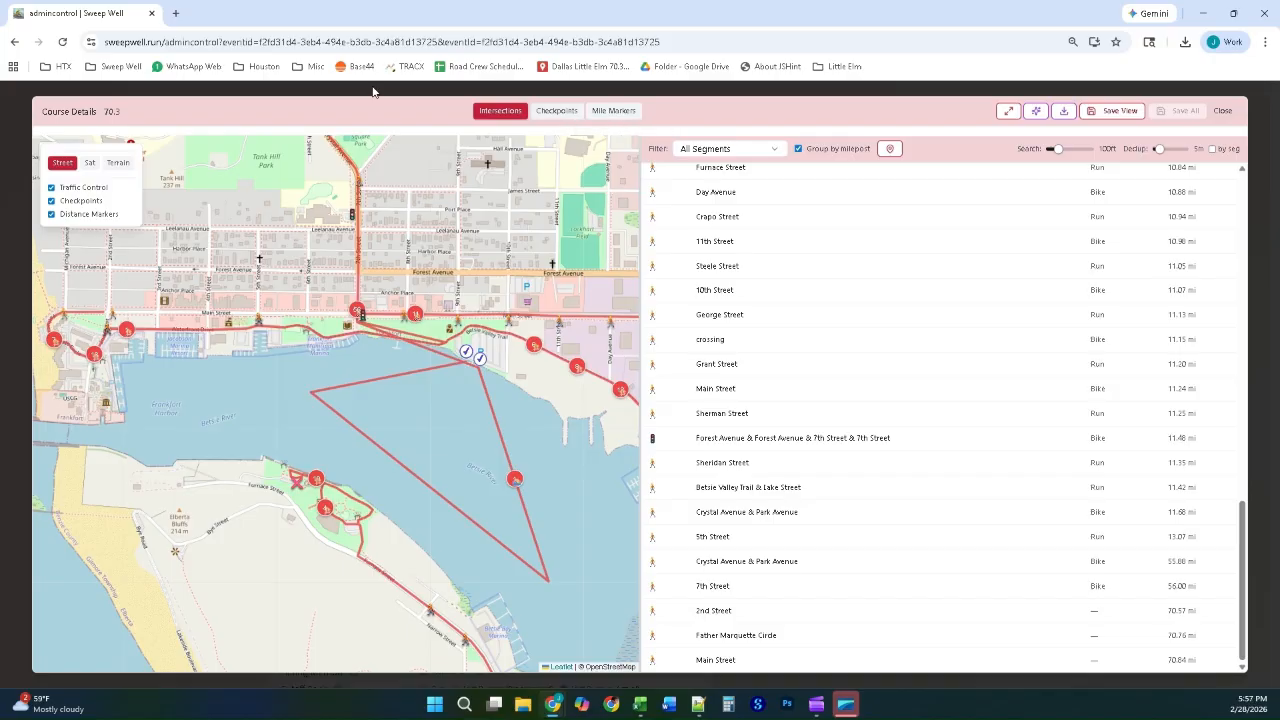
click(1060, 114)
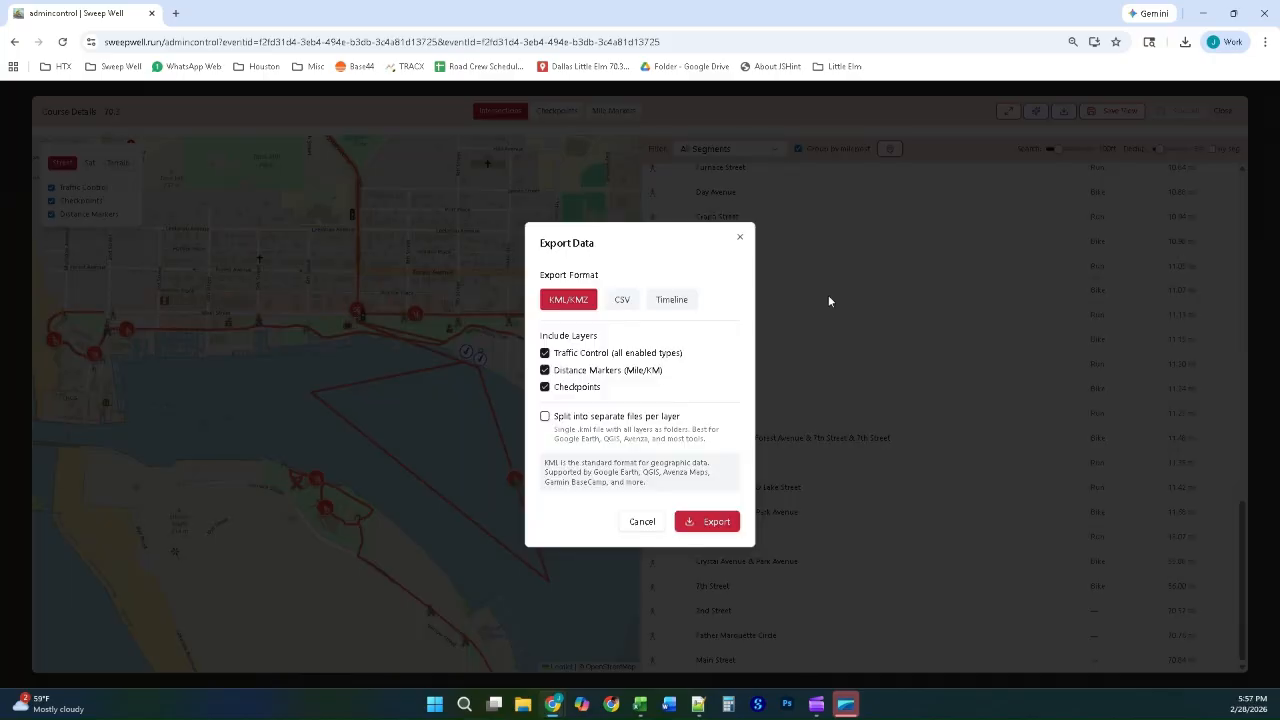
click(391, 90)
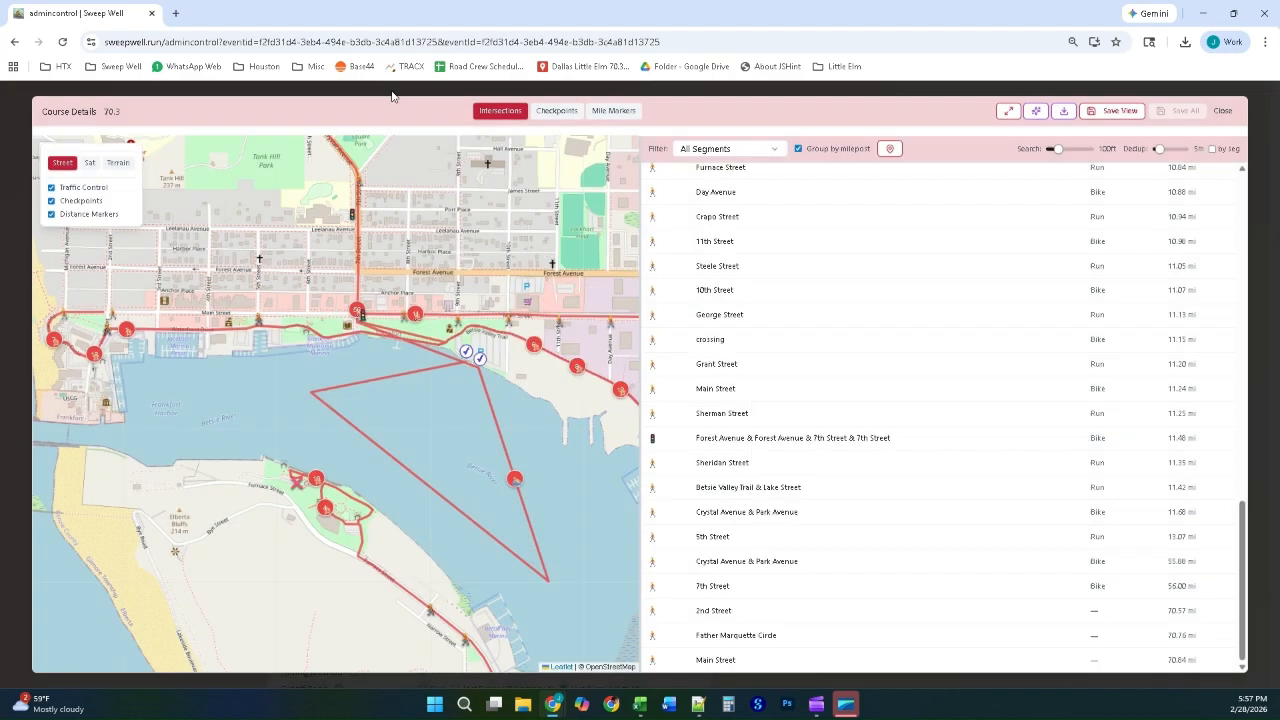
click(408, 90)
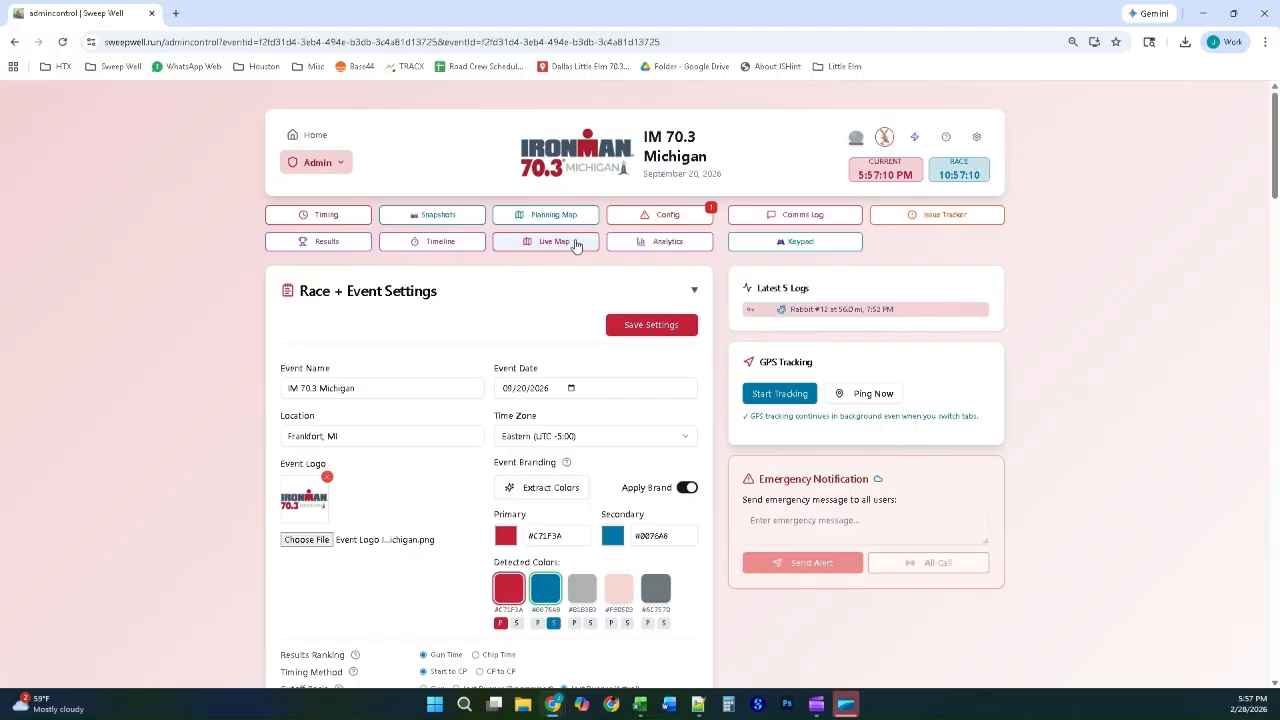
Step: Open the live map in full screen, enable Density, and play the race simulation while examining the swim area near Frankfort
click(575, 245)
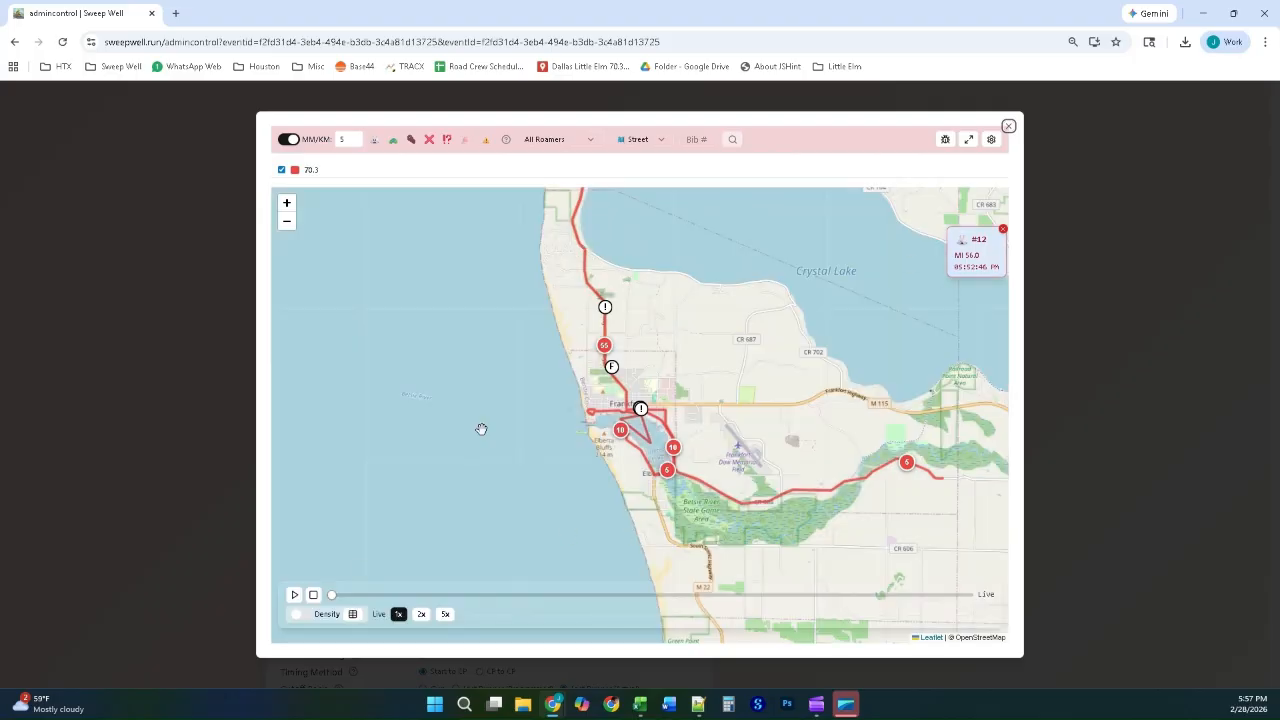
click(968, 141)
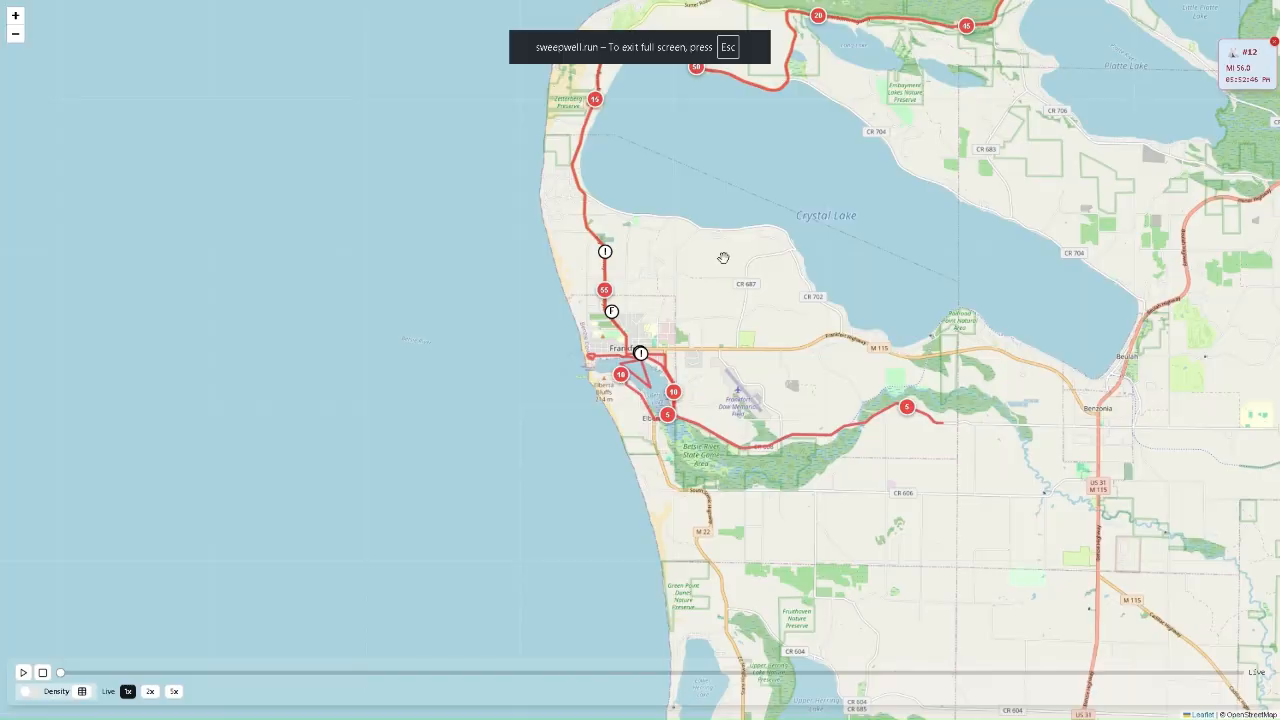
drag(723, 258, 600, 360)
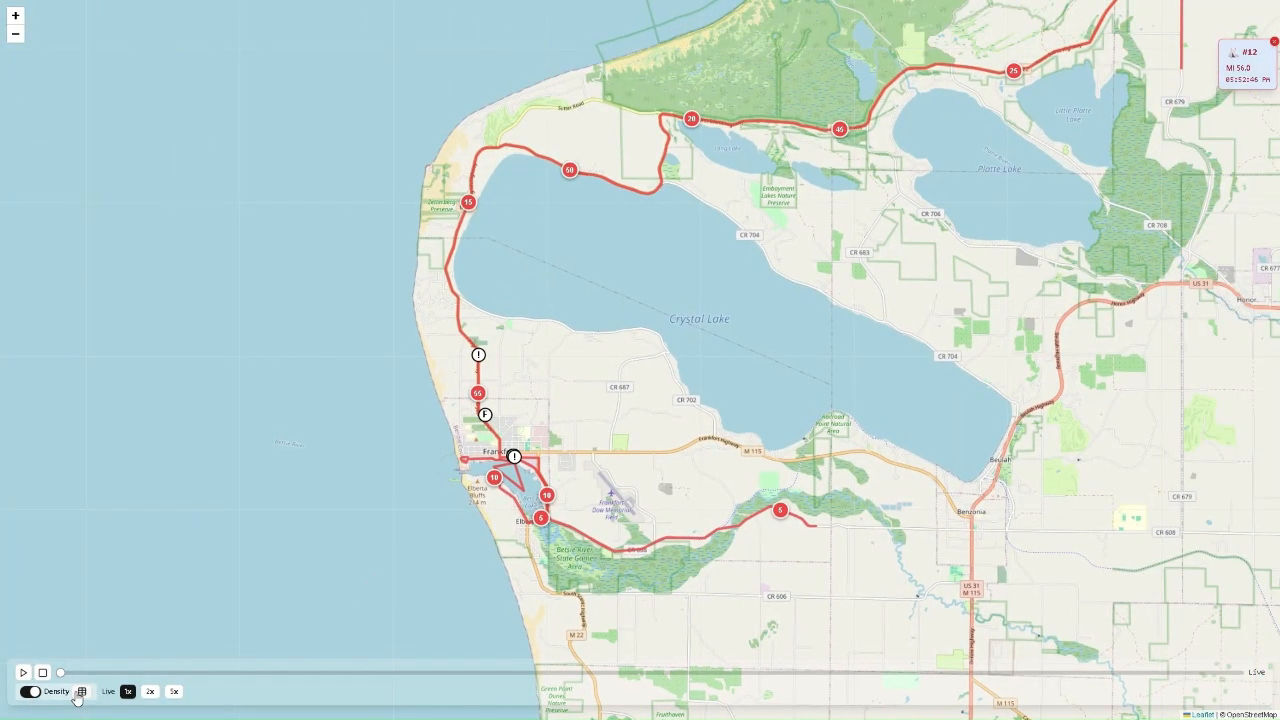
click(25, 673)
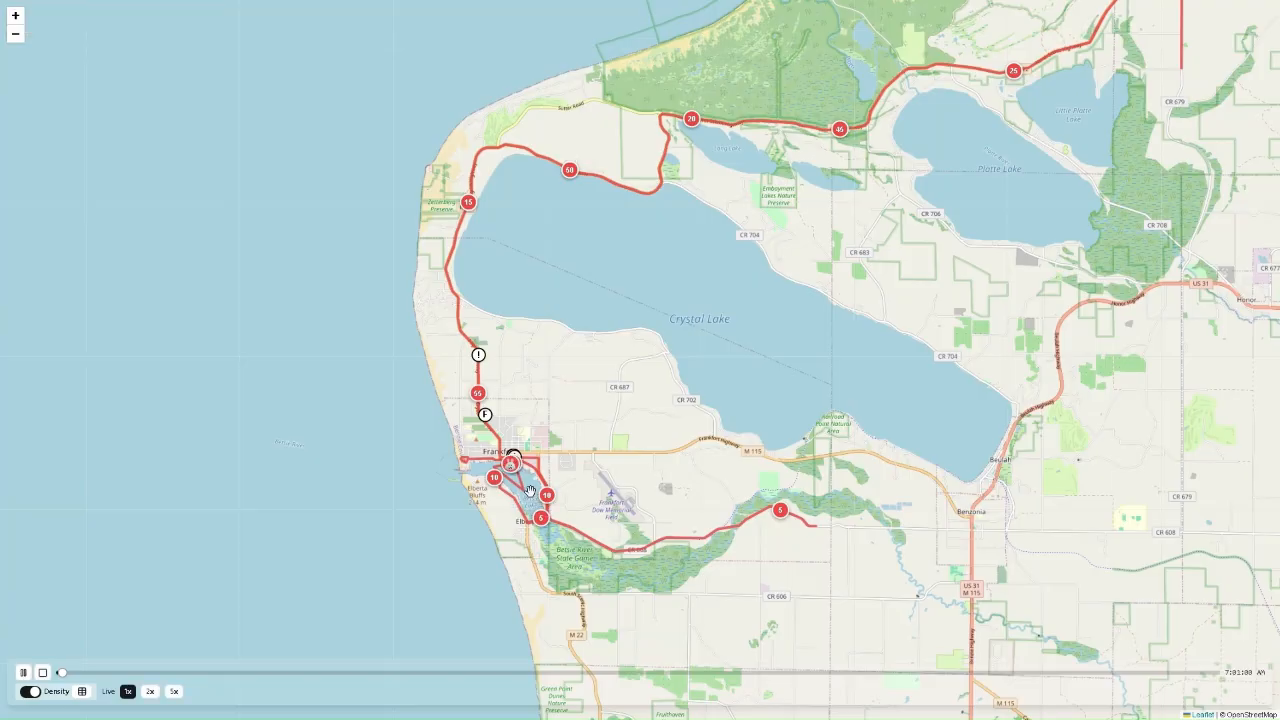
scroll(530, 492, up, 1)
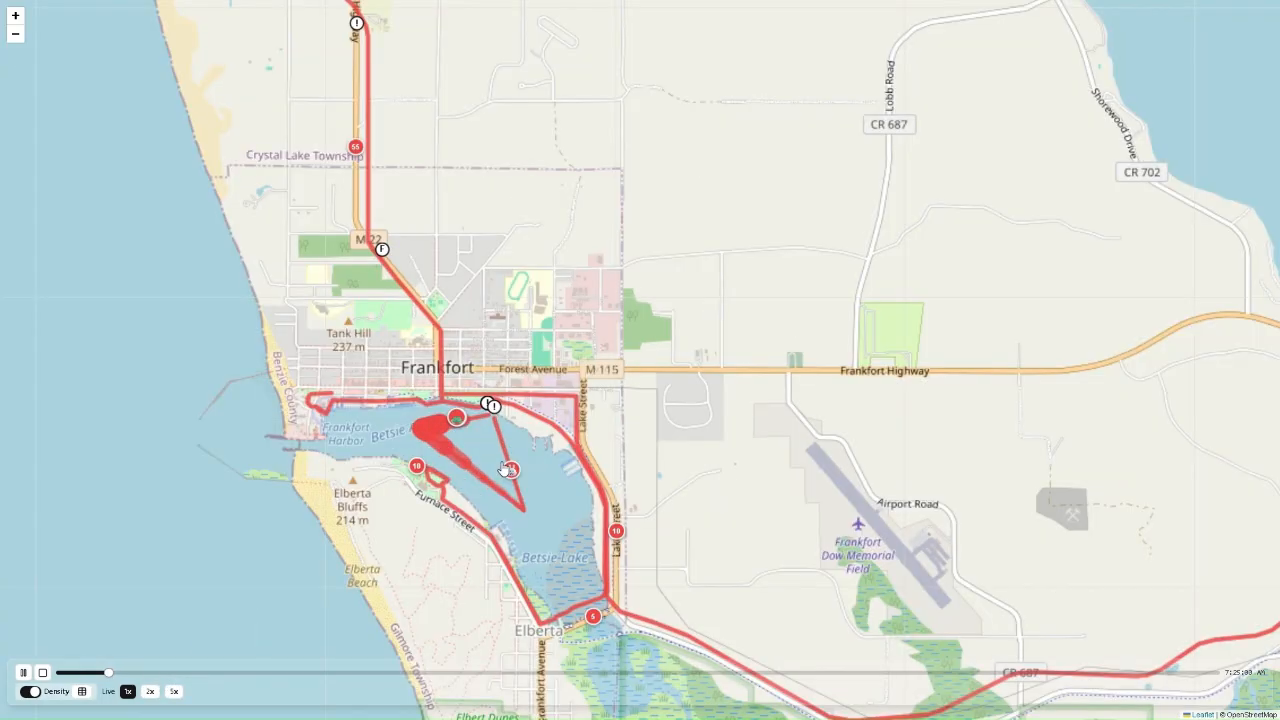
scroll(498, 466, up, 1)
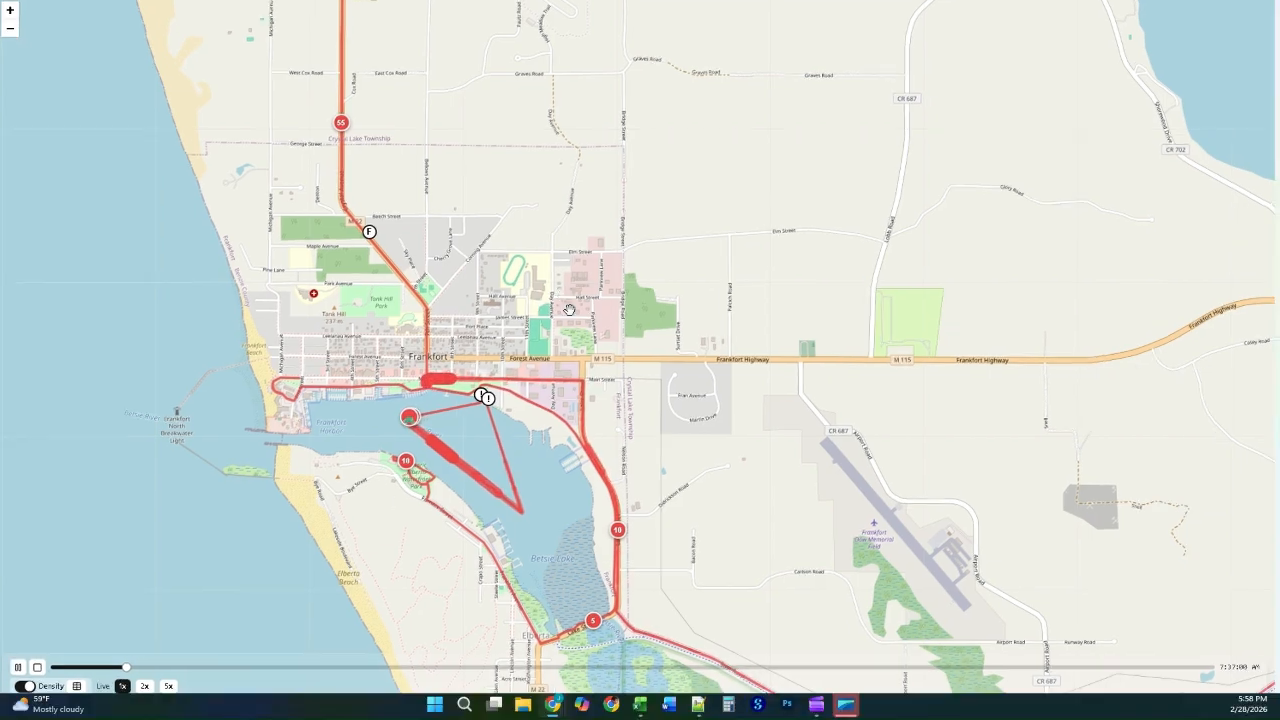
Step: Exit the full-screen live map, check the lead and last athletes' progress, stop the playback and close the map
key(Escape)
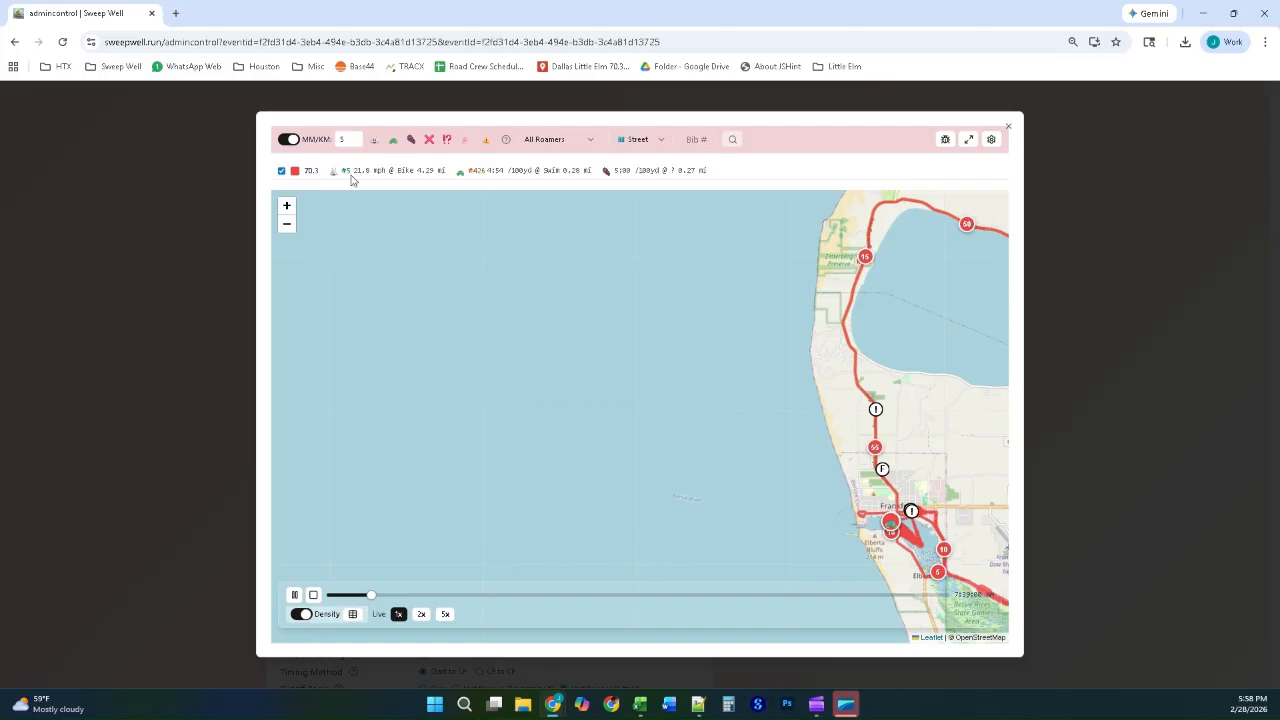
drag(930, 438, 677, 368)
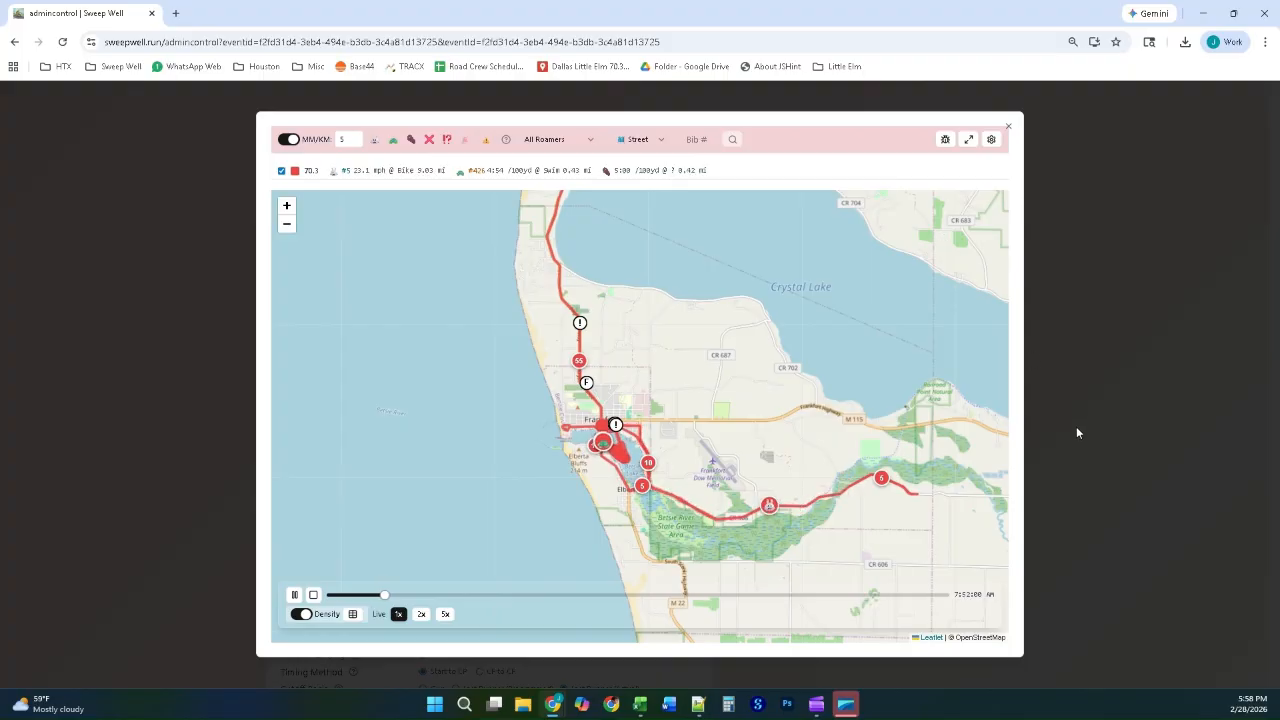
click(313, 594)
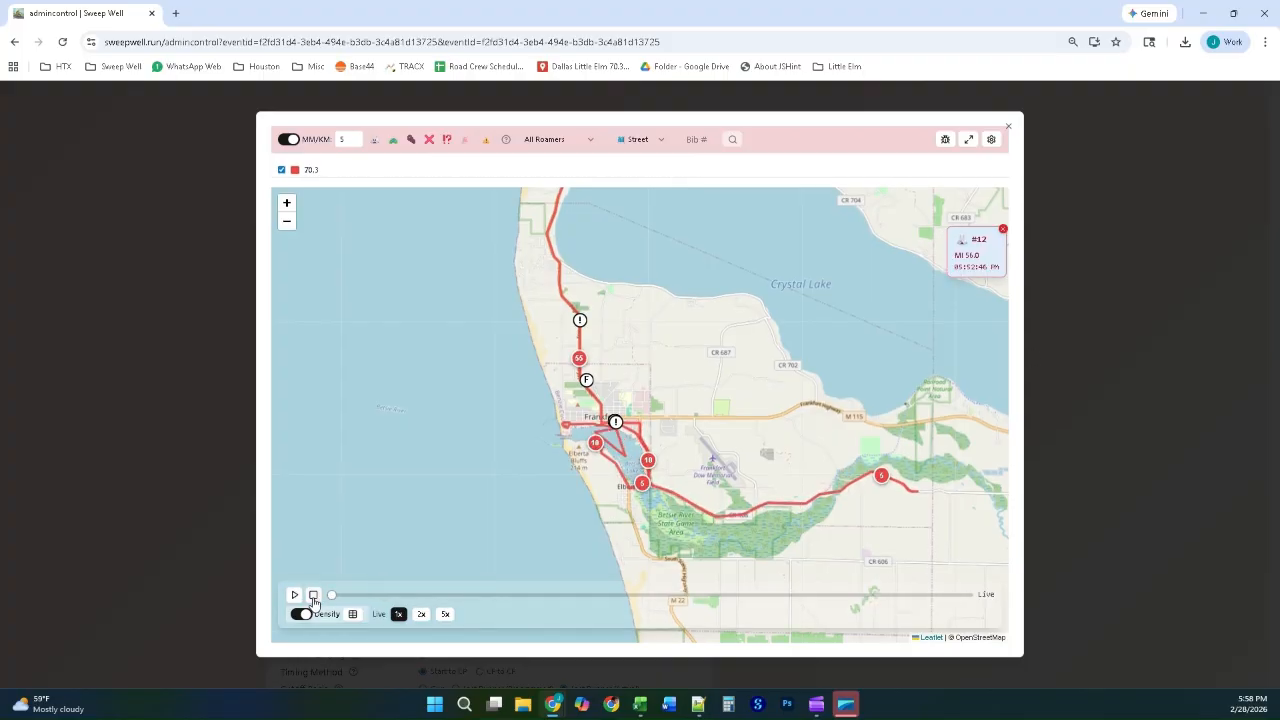
click(1042, 449)
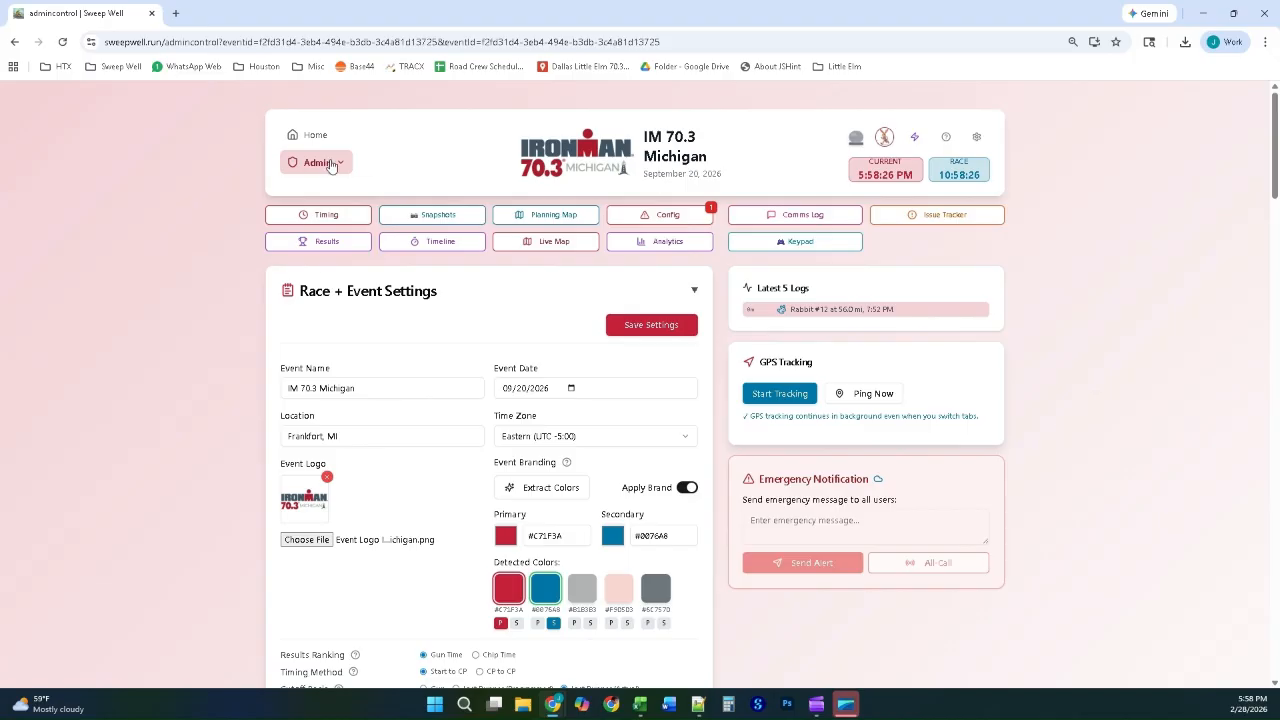
Step: Switch from the Admin role to the Marshal view and review the available stations, keeping Start (0.0 mi) selected
click(323, 163)
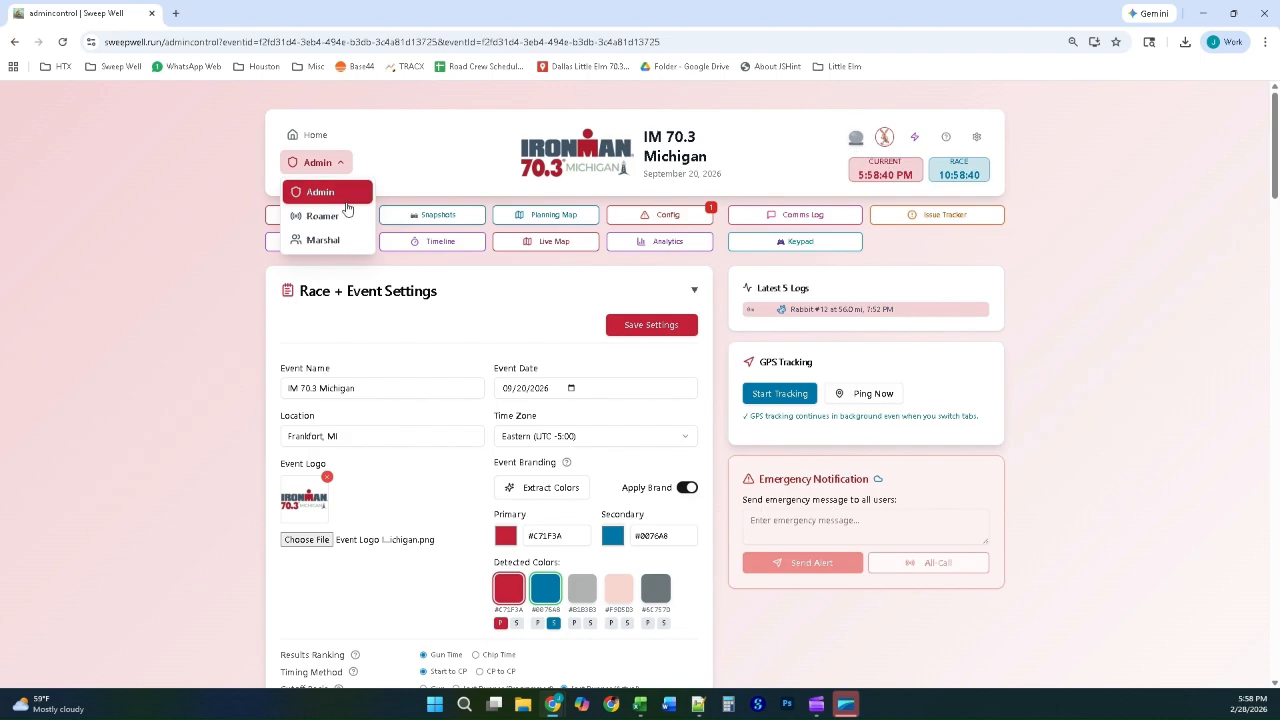
click(328, 240)
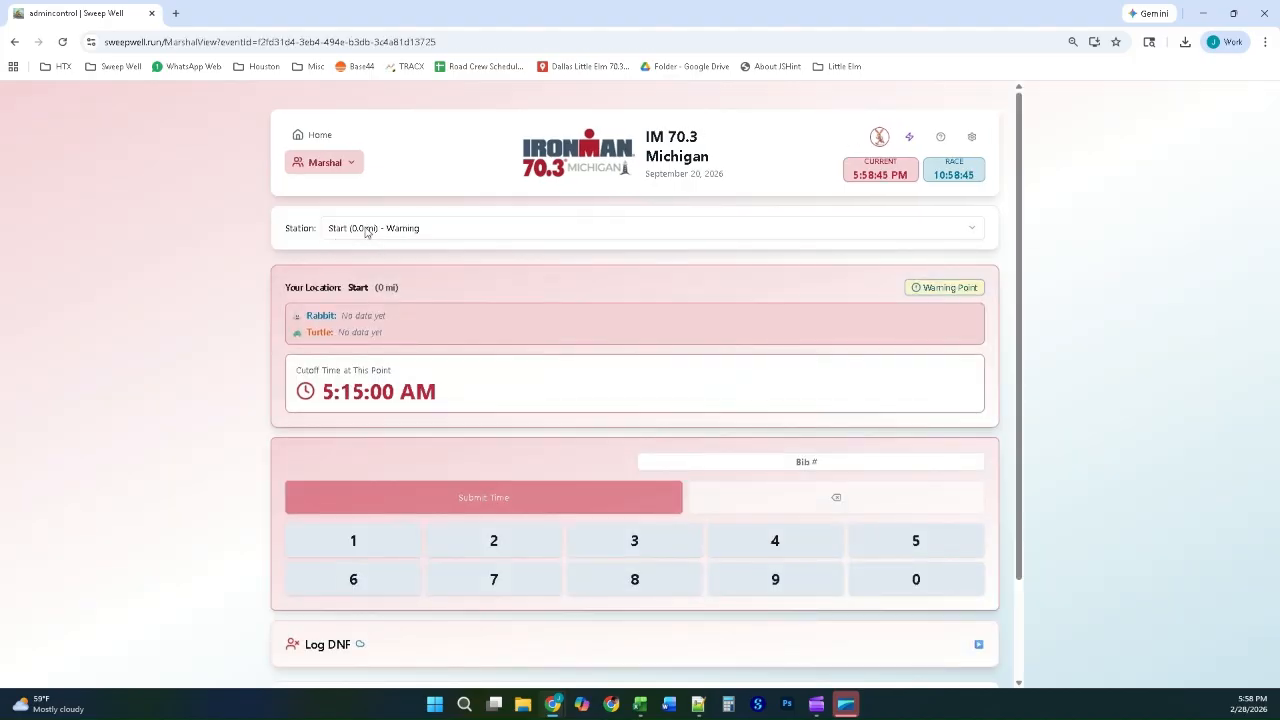
click(364, 229)
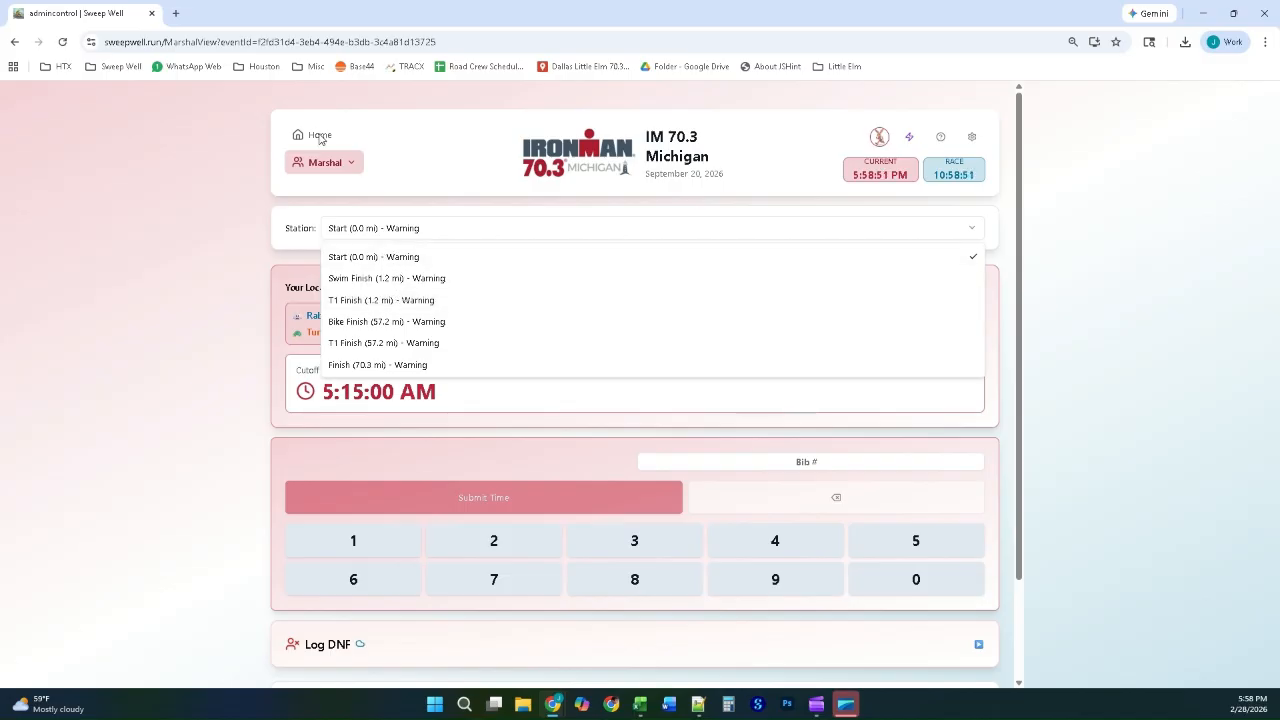
click(210, 320)
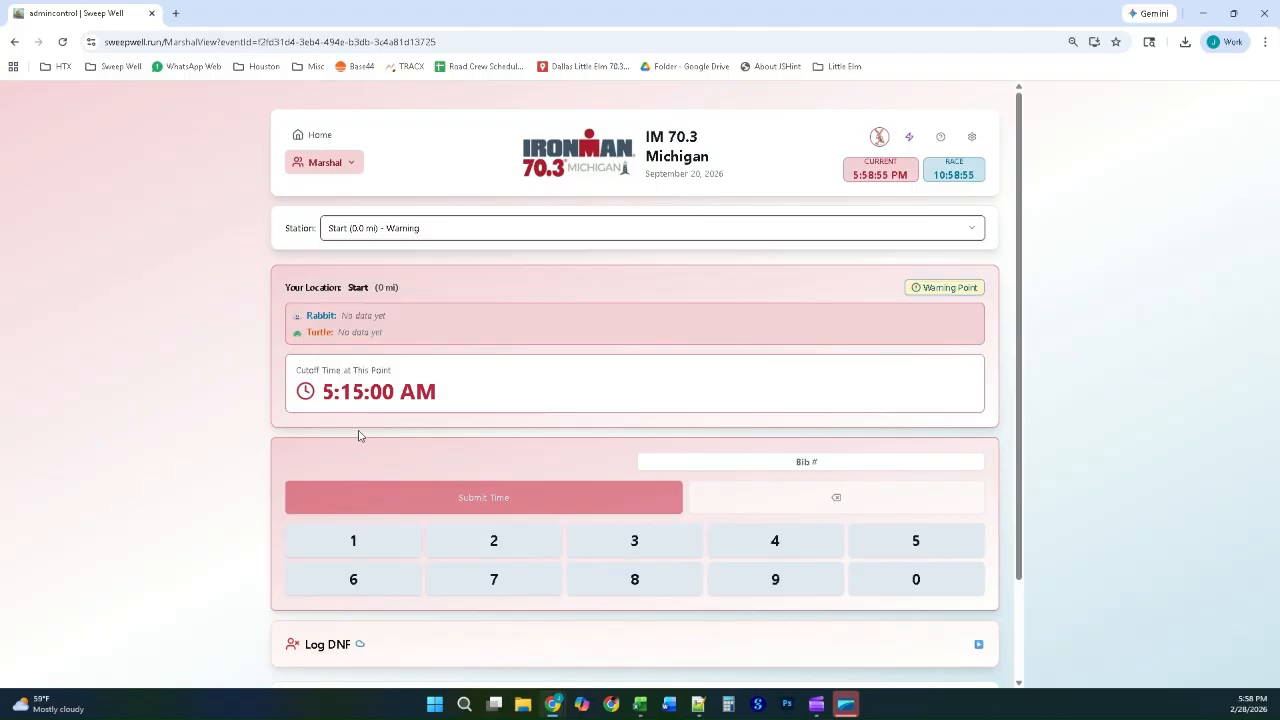
click(361, 230)
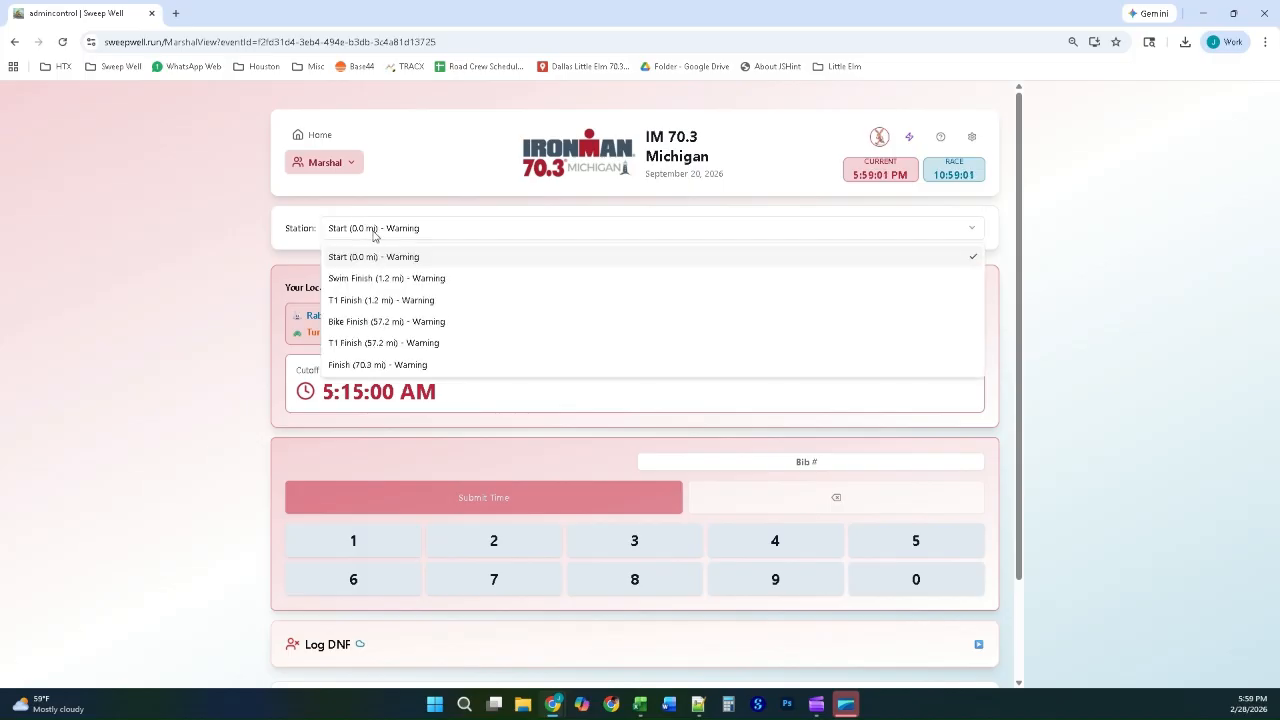
click(229, 295)
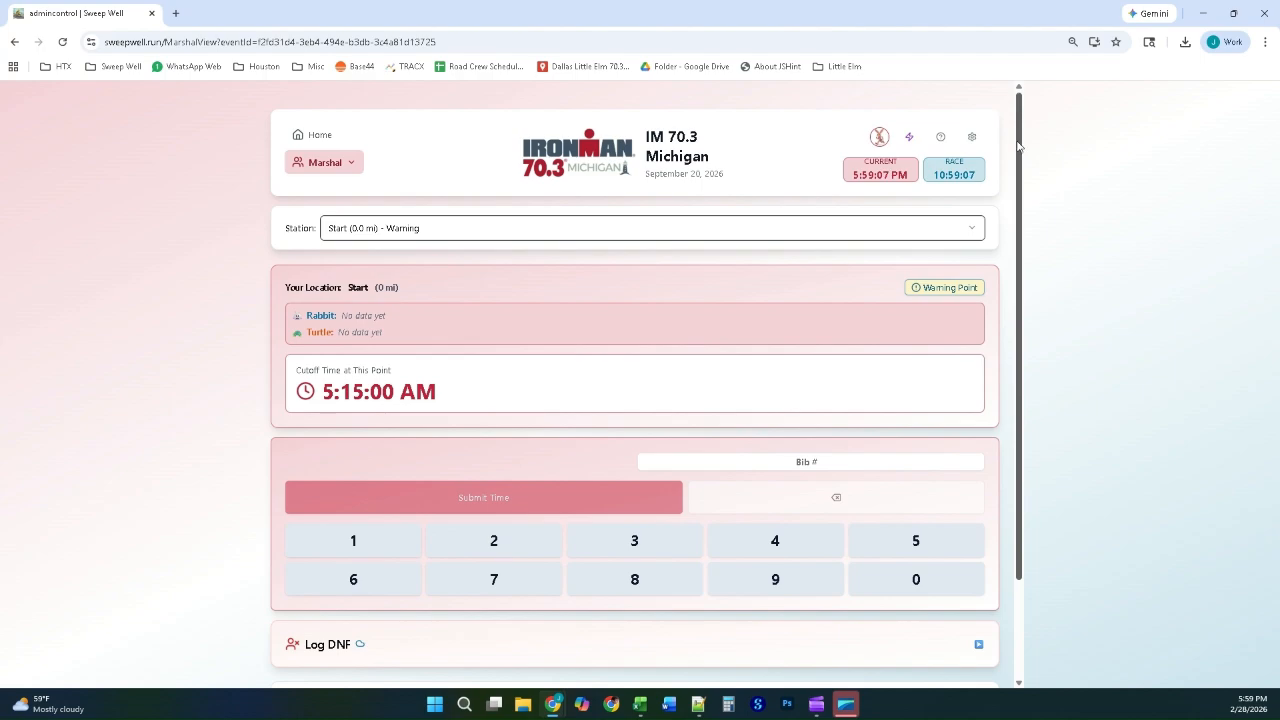
Step: Examine the marshal's Start station page, including rabbit and turtle data, cutoff time, bib keypad, DNF log and location information
mouse_move(1019, 171)
mouse_down()
mouse_move(1020, 198)
mouse_move(1019, 160)
mouse_up()
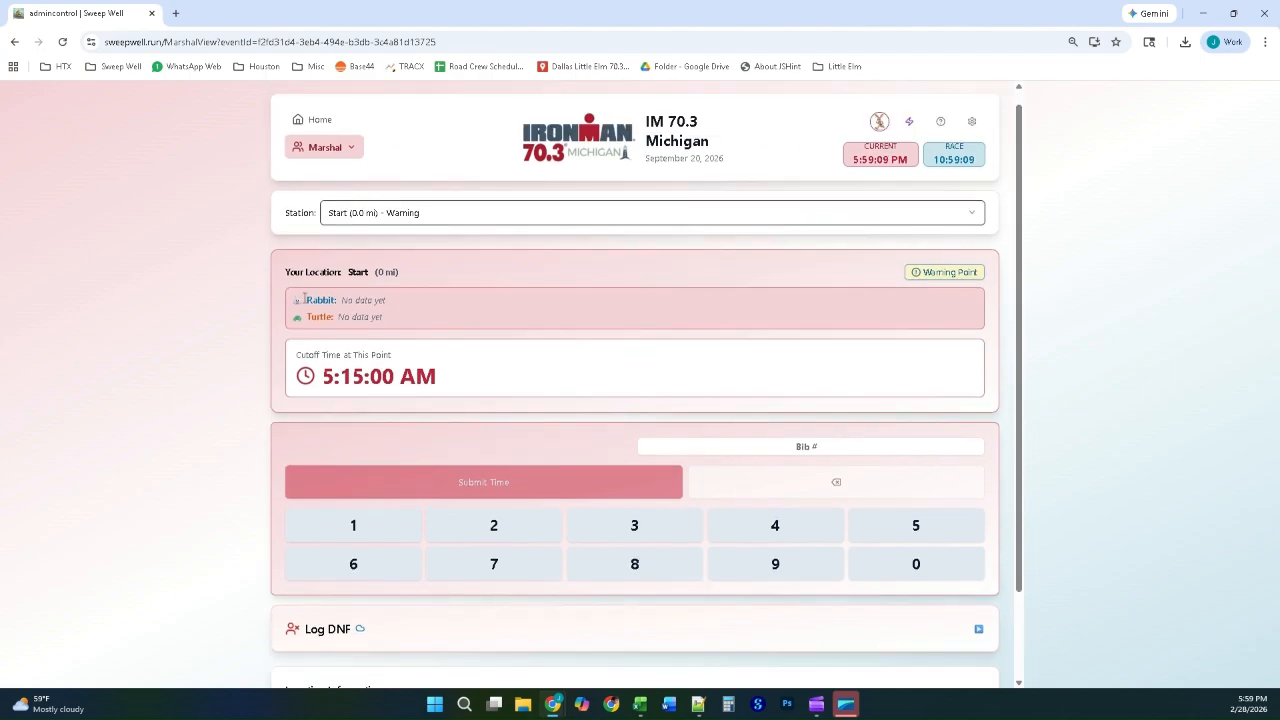
drag(295, 321, 483, 312)
click(372, 316)
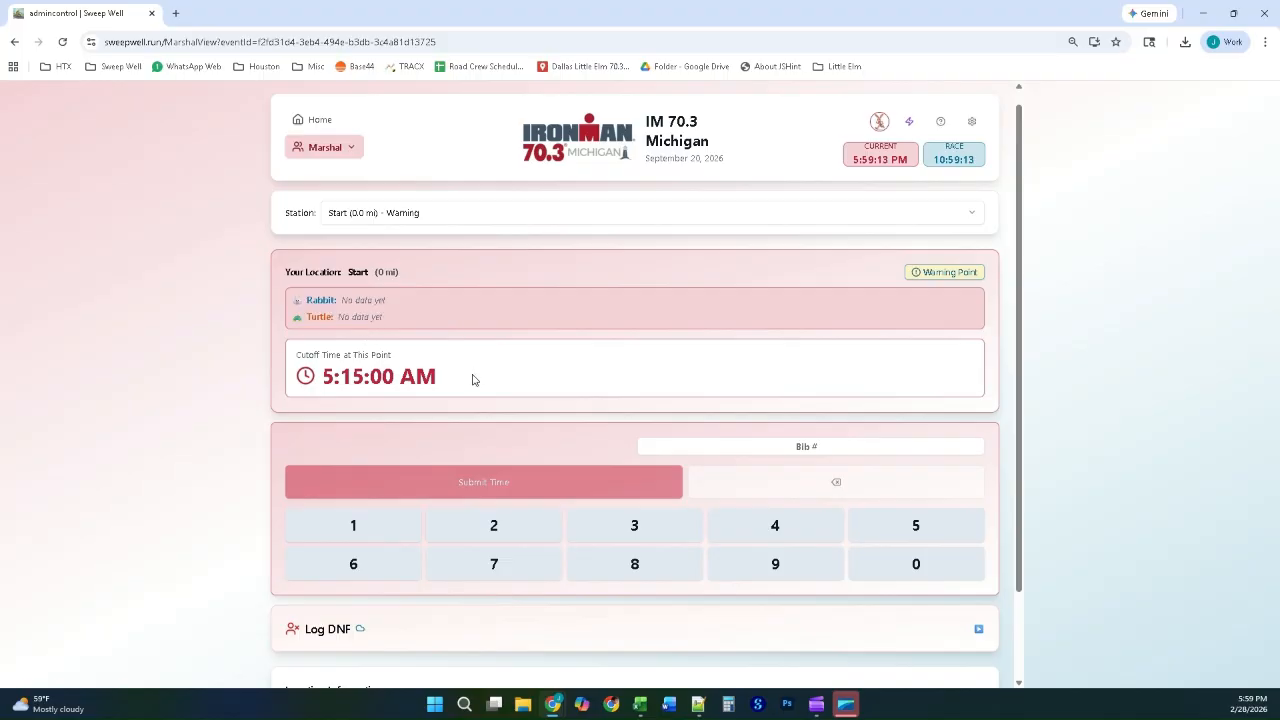
scroll(779, 330, down, 1)
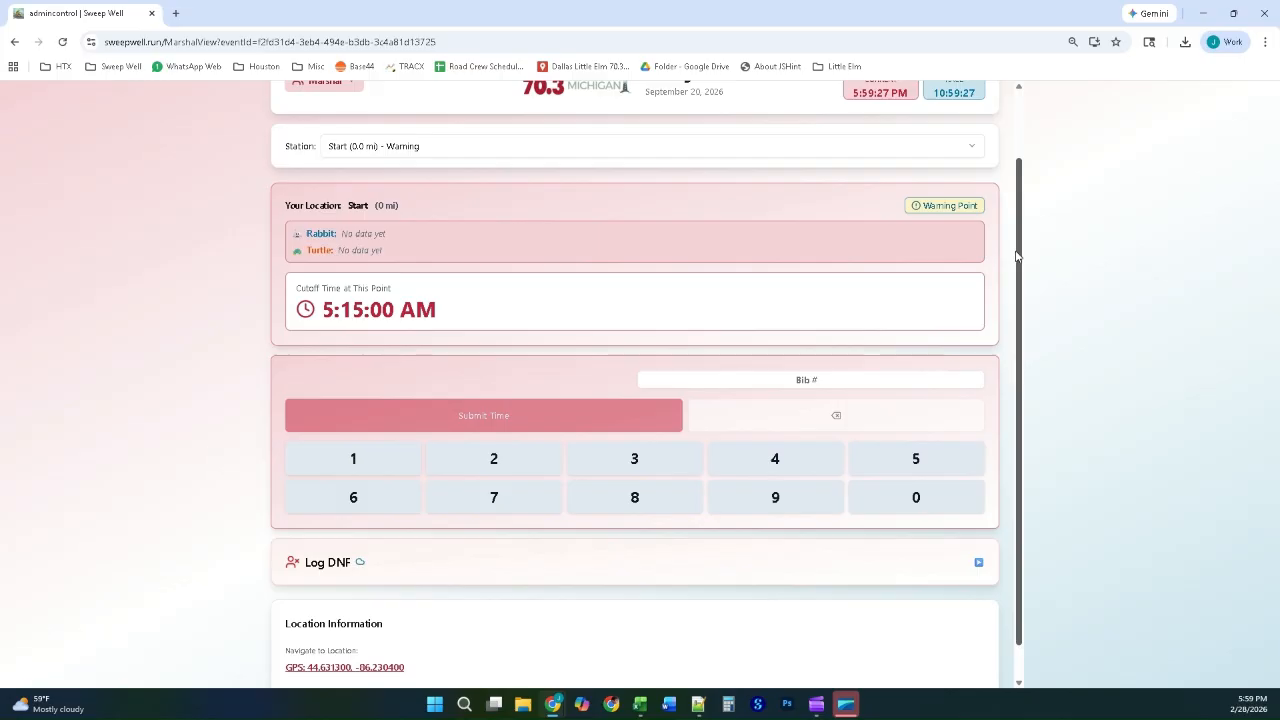
mouse_move(1021, 261)
mouse_down()
mouse_move(1020, 300)
mouse_move(1018, 237)
mouse_up()
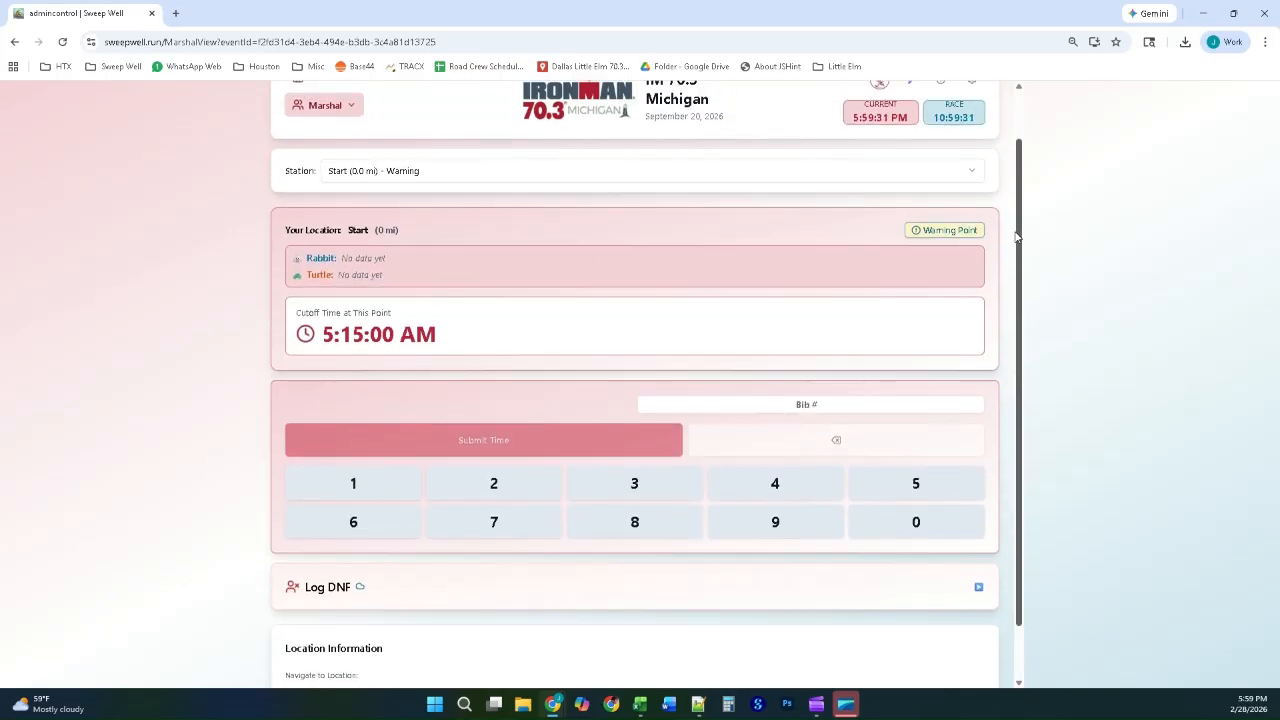
Step: Review the Start station's rabbit and turtle status, cutoff time and GPS navigation details in the Marshal view
drag(308, 257, 463, 337)
click(445, 338)
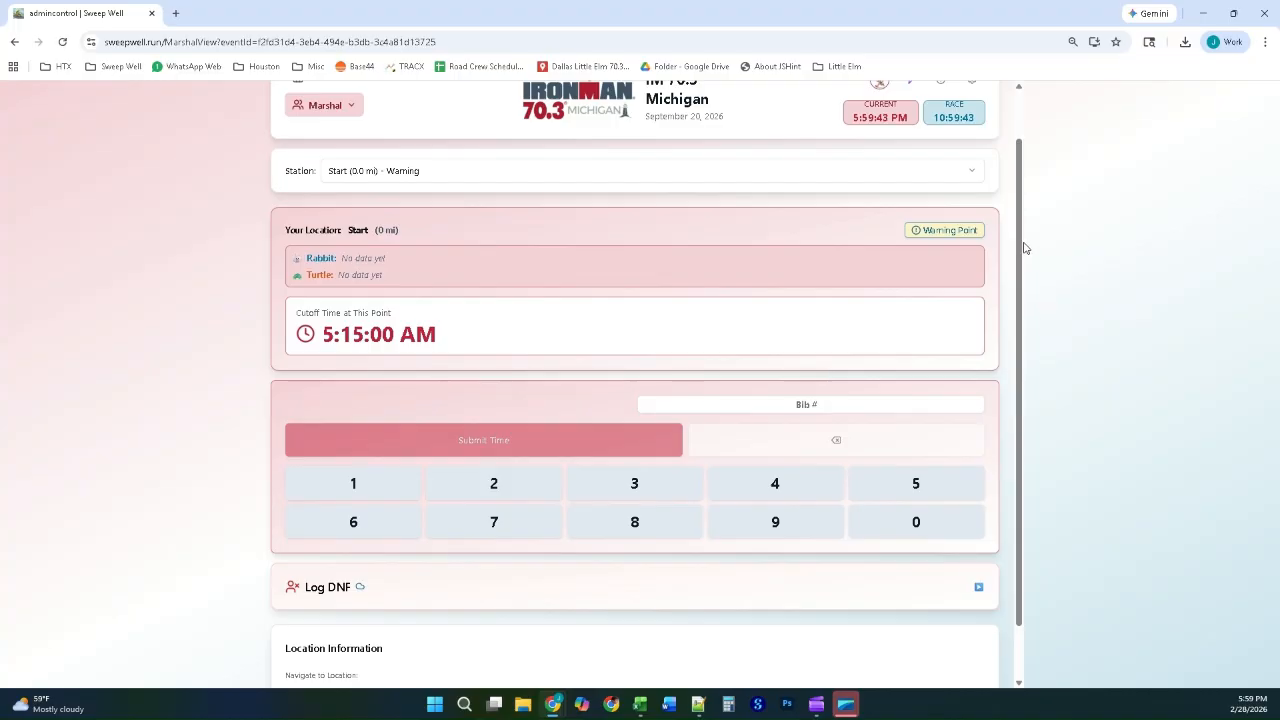
drag(1020, 240, 1008, 365)
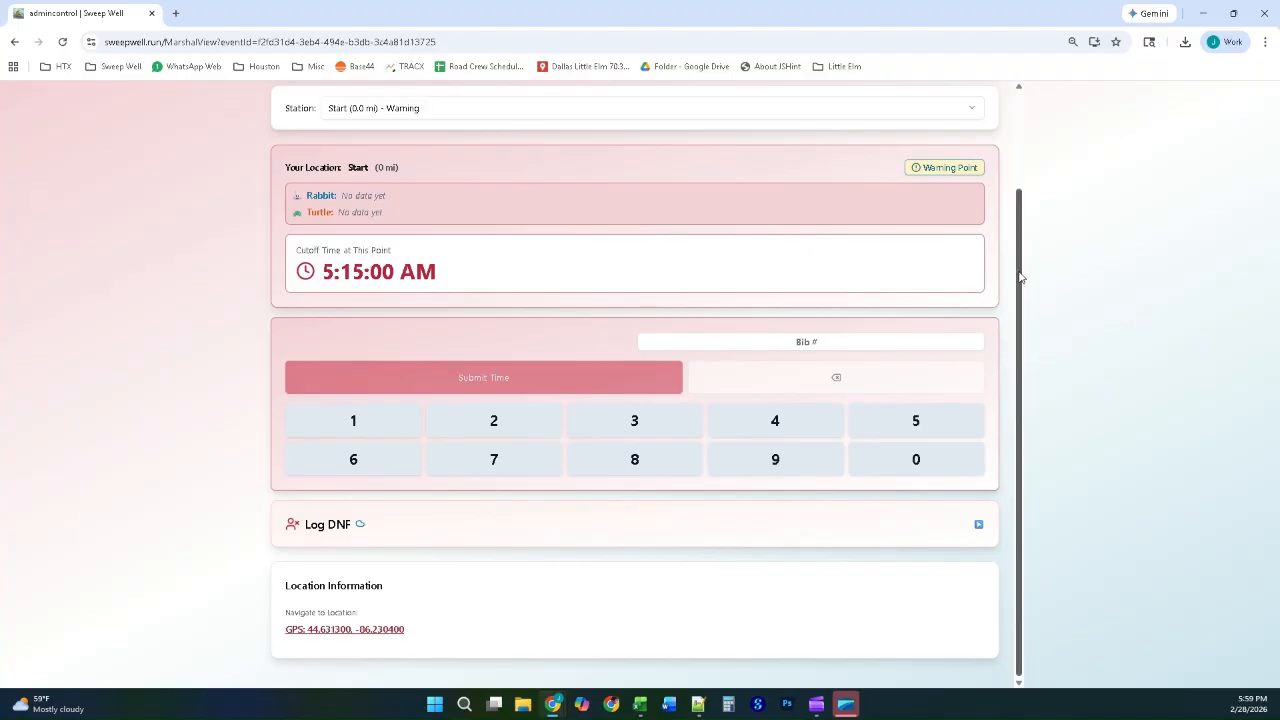
scroll(1031, 249, up, 1)
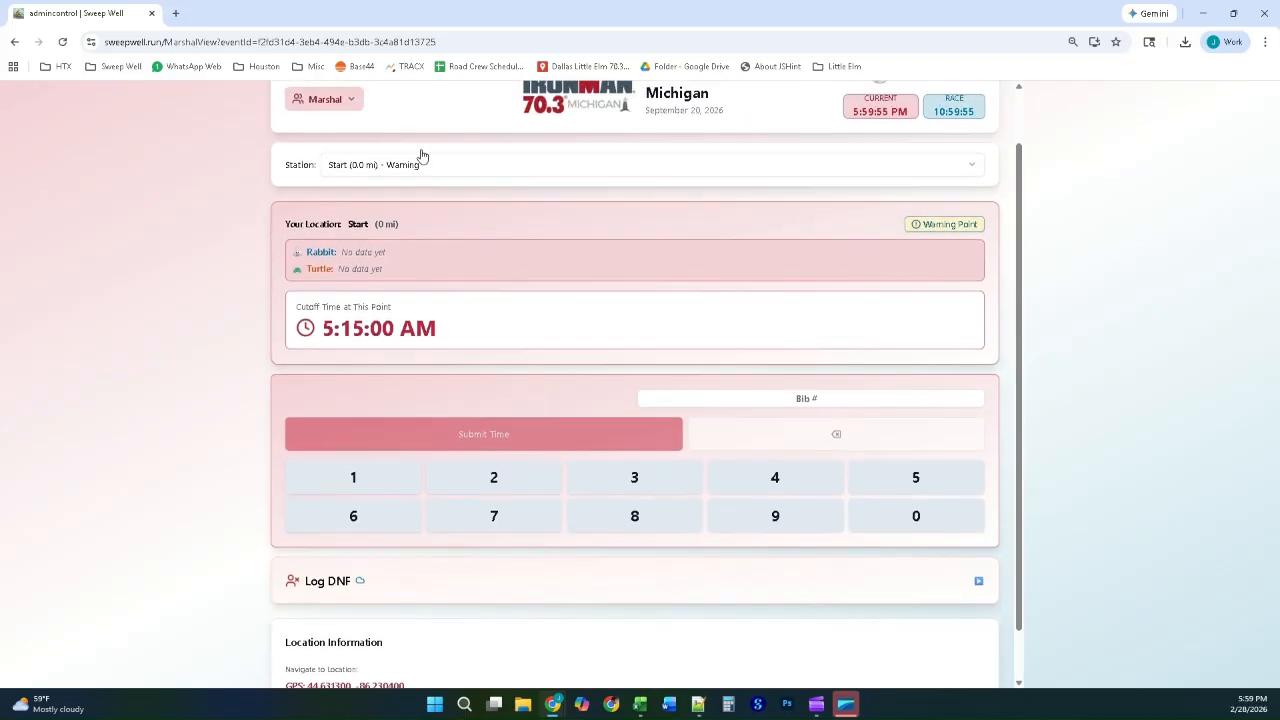
scroll(430, 240, up, 1)
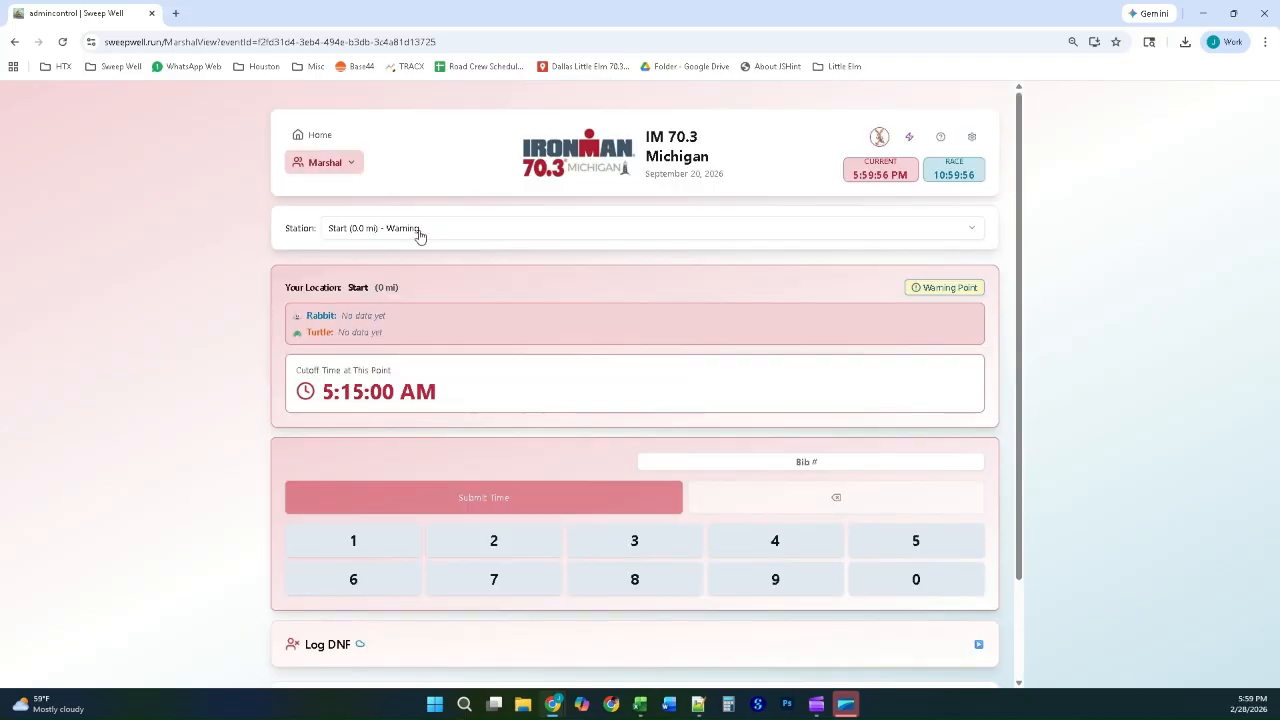
Step: Return to the Admin role through the event home page and check the Analytics overview, closing it when done
click(312, 136)
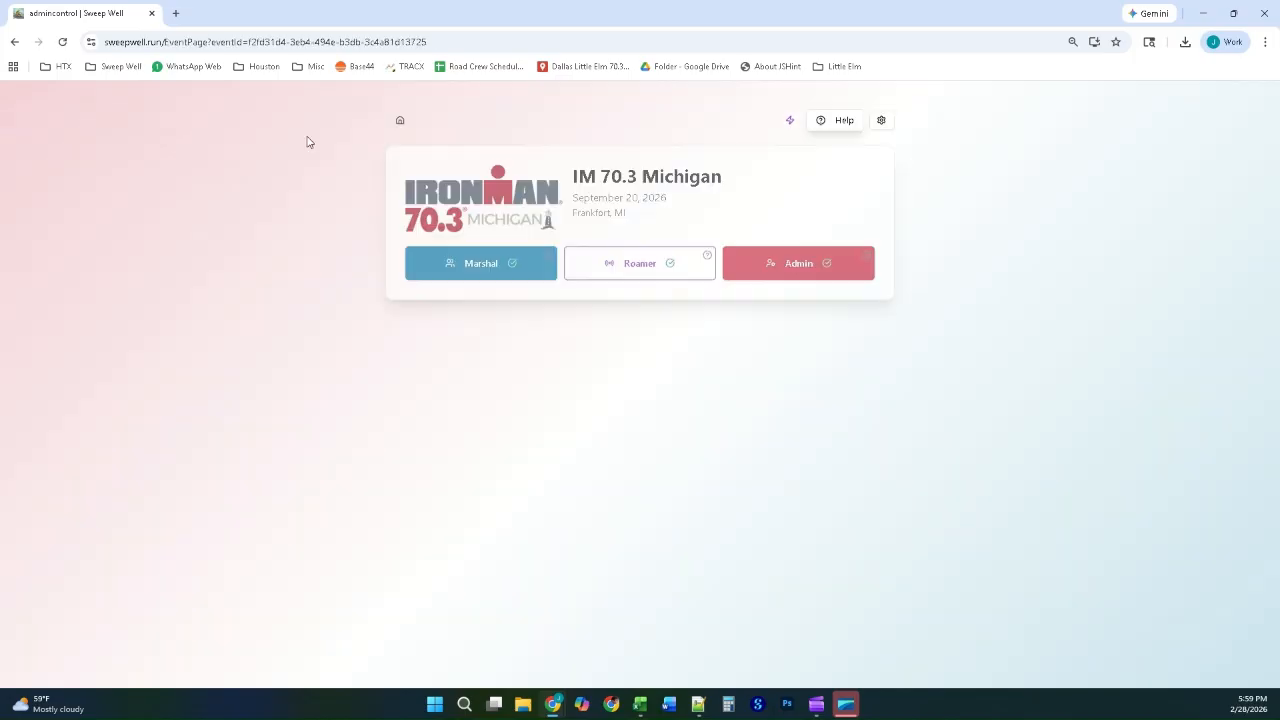
click(772, 273)
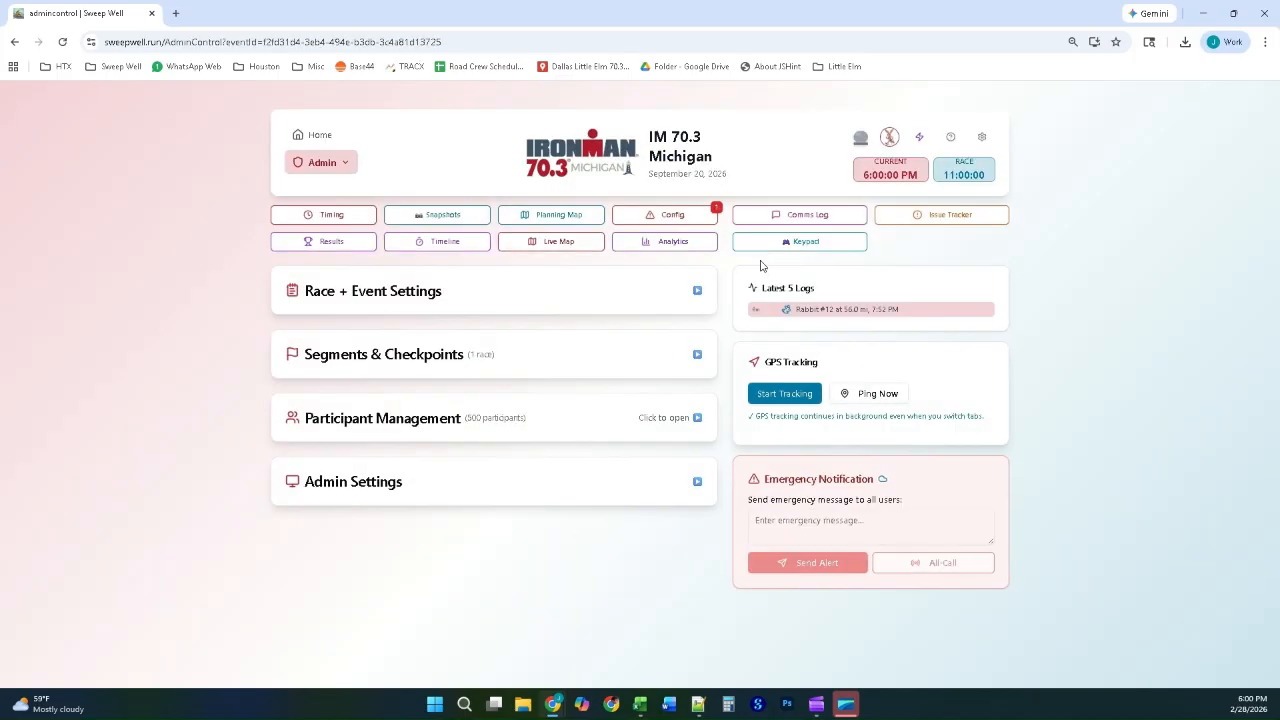
click(648, 248)
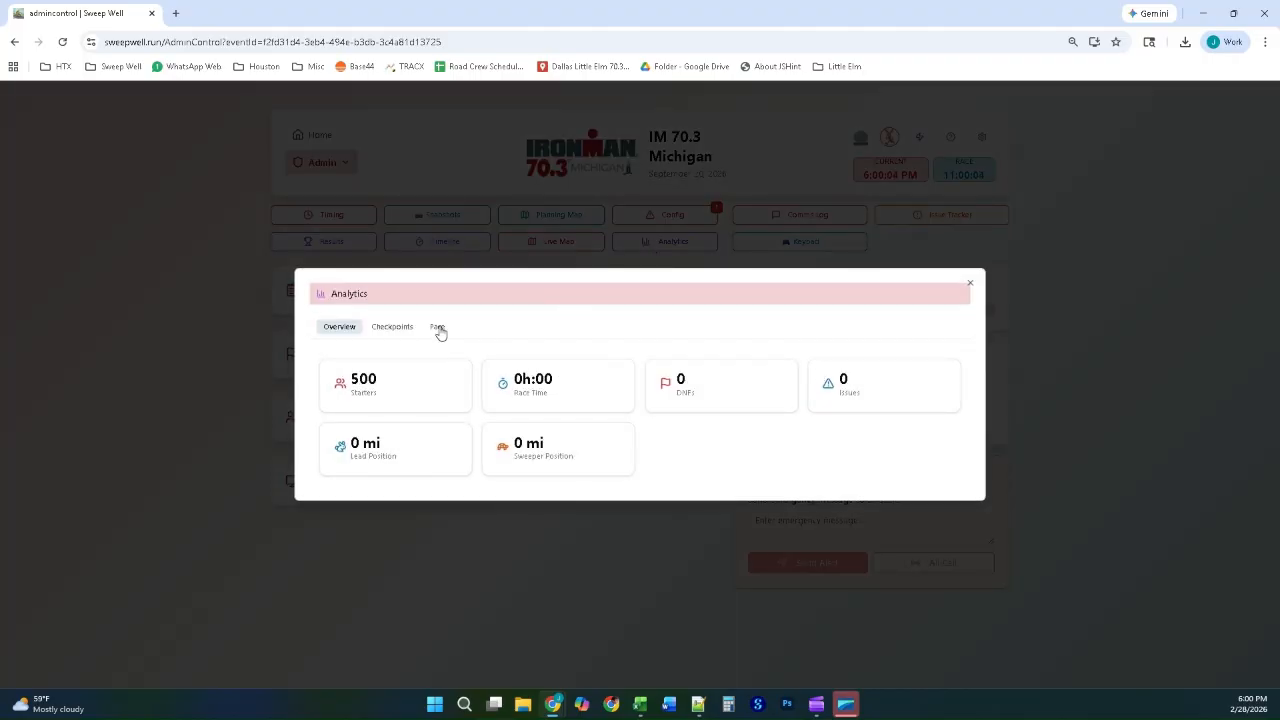
click(203, 340)
drag(209, 343, 402, 355)
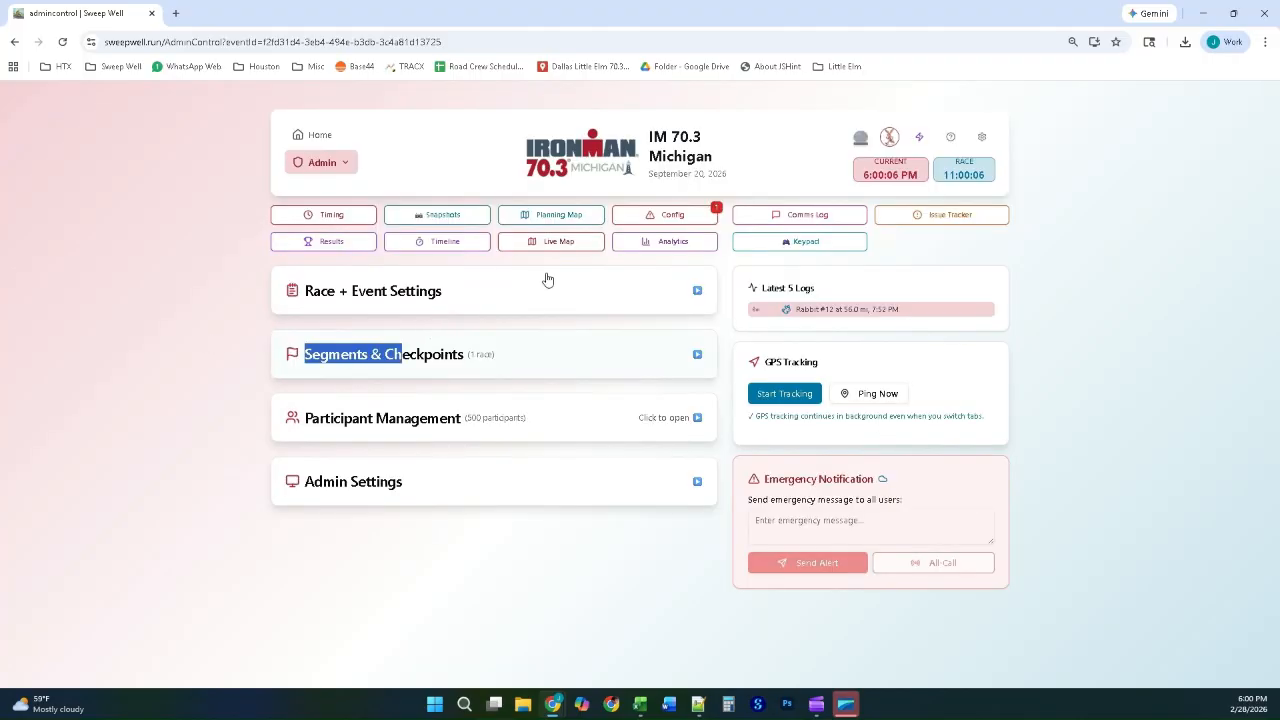
Step: Expand Race + Event Settings and review the event details, branding, timing options and 70.3 race fields
click(390, 292)
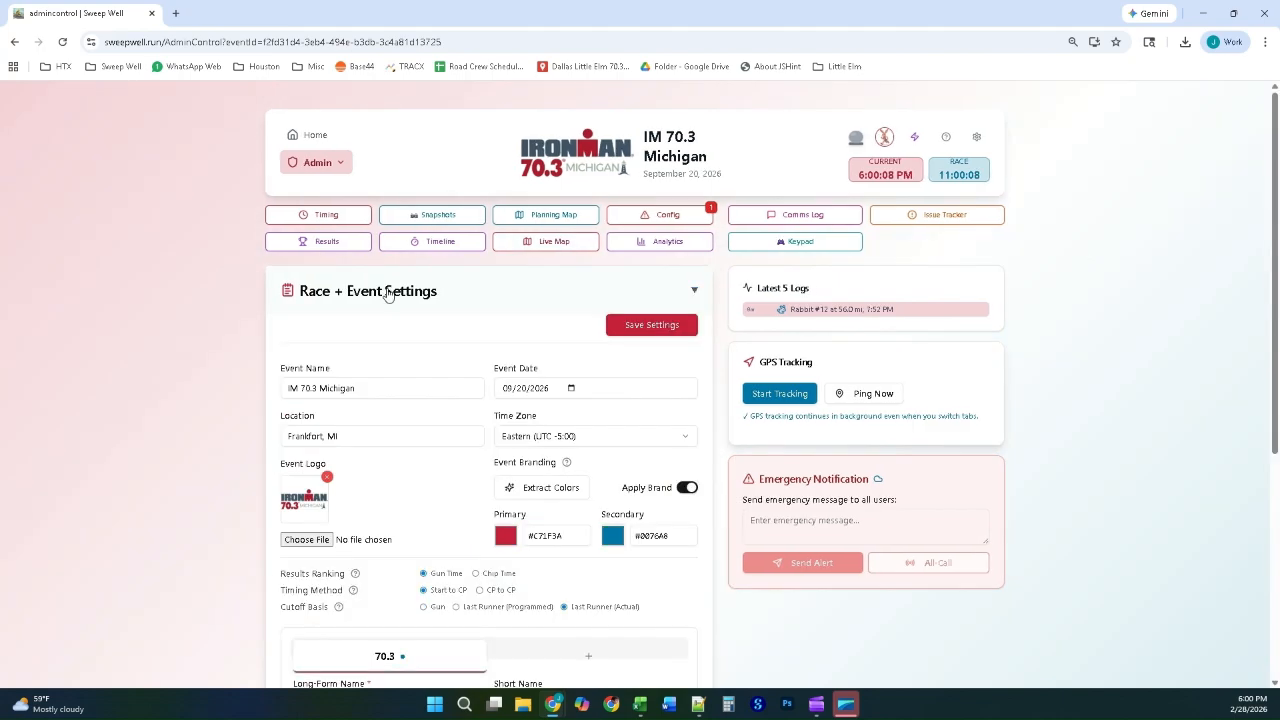
scroll(398, 595, down, 2)
scroll(403, 590, down, 2)
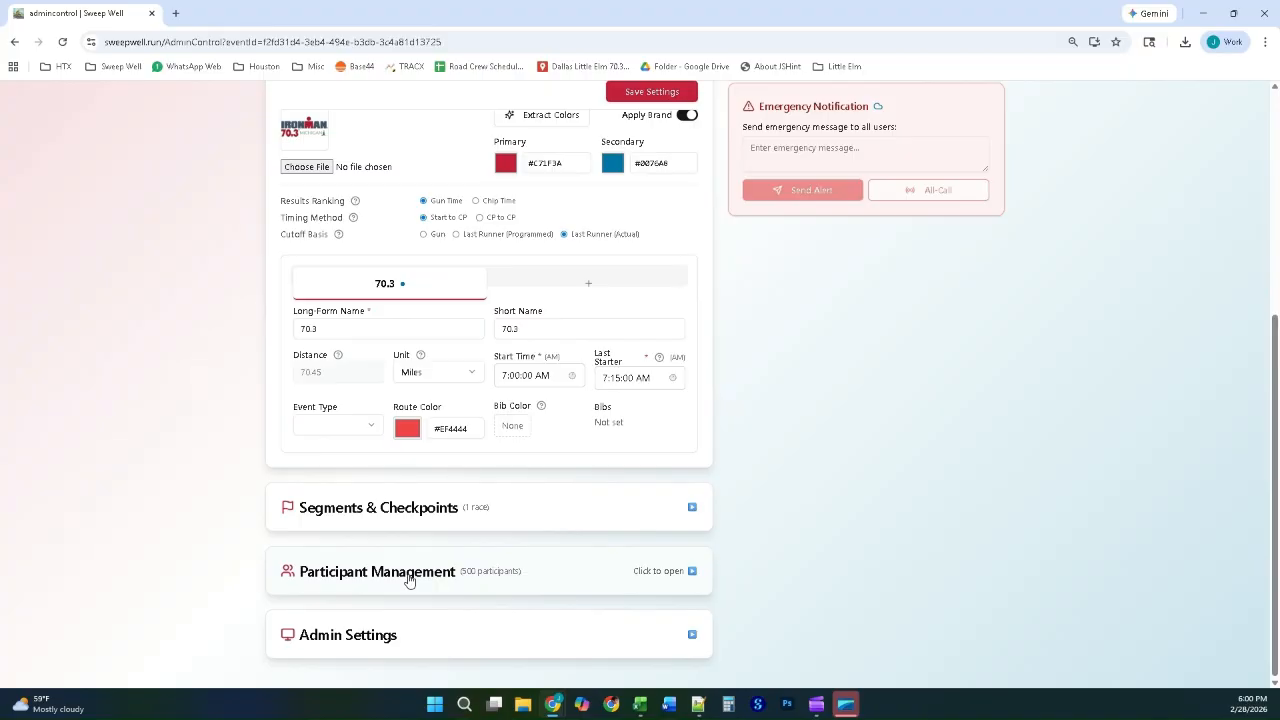
Step: Expand Admin Settings and review the test mode, visibility, role password, Roamer, event role and experimental feature options
click(381, 638)
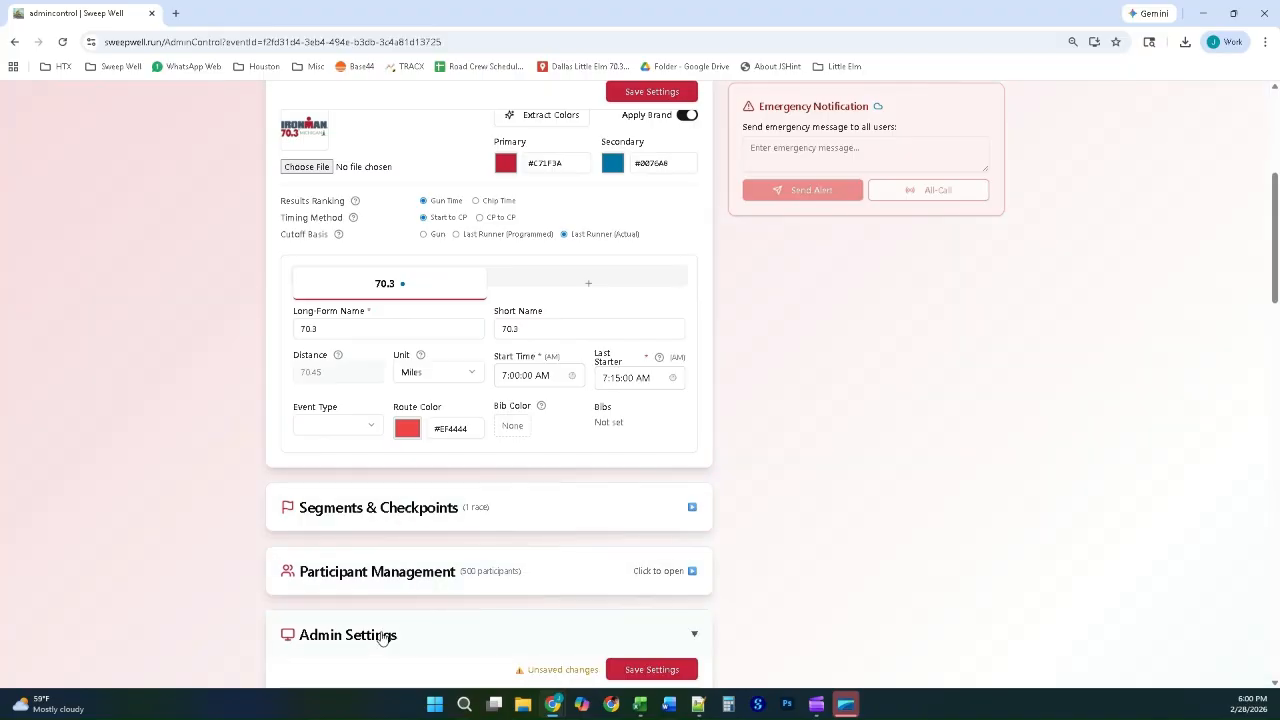
scroll(443, 574, down, 5)
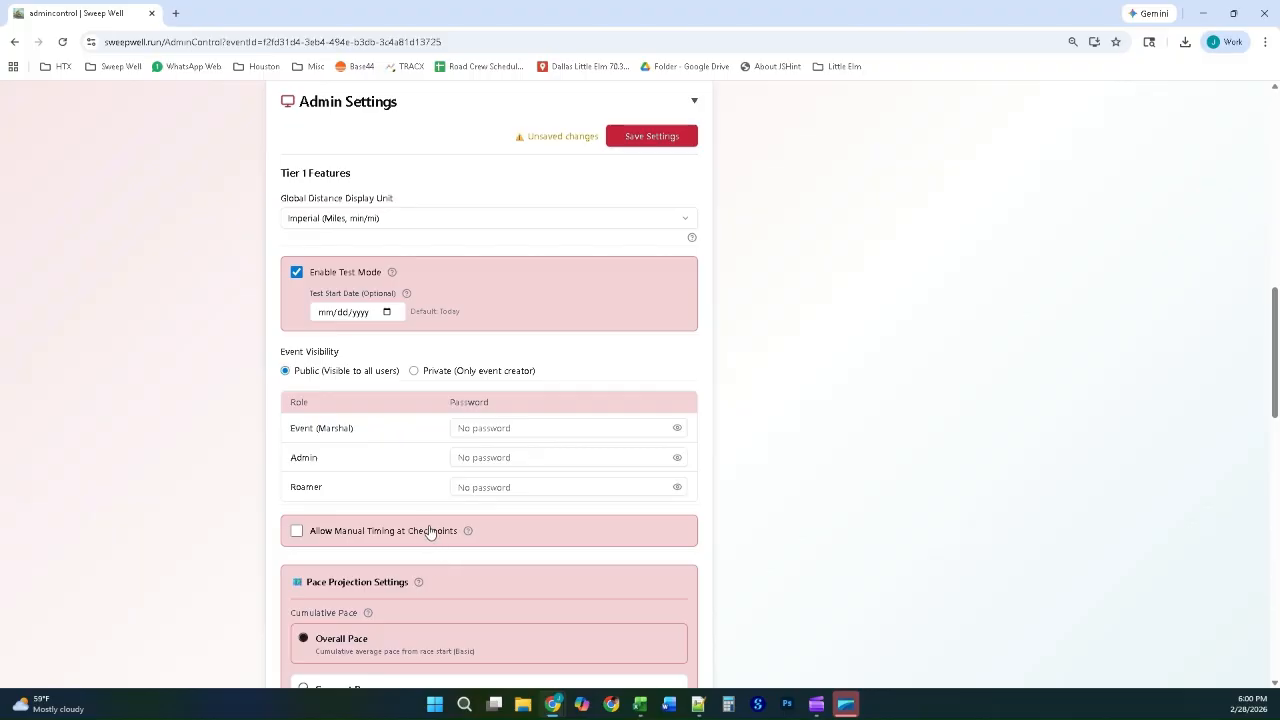
drag(1276, 329, 1276, 497)
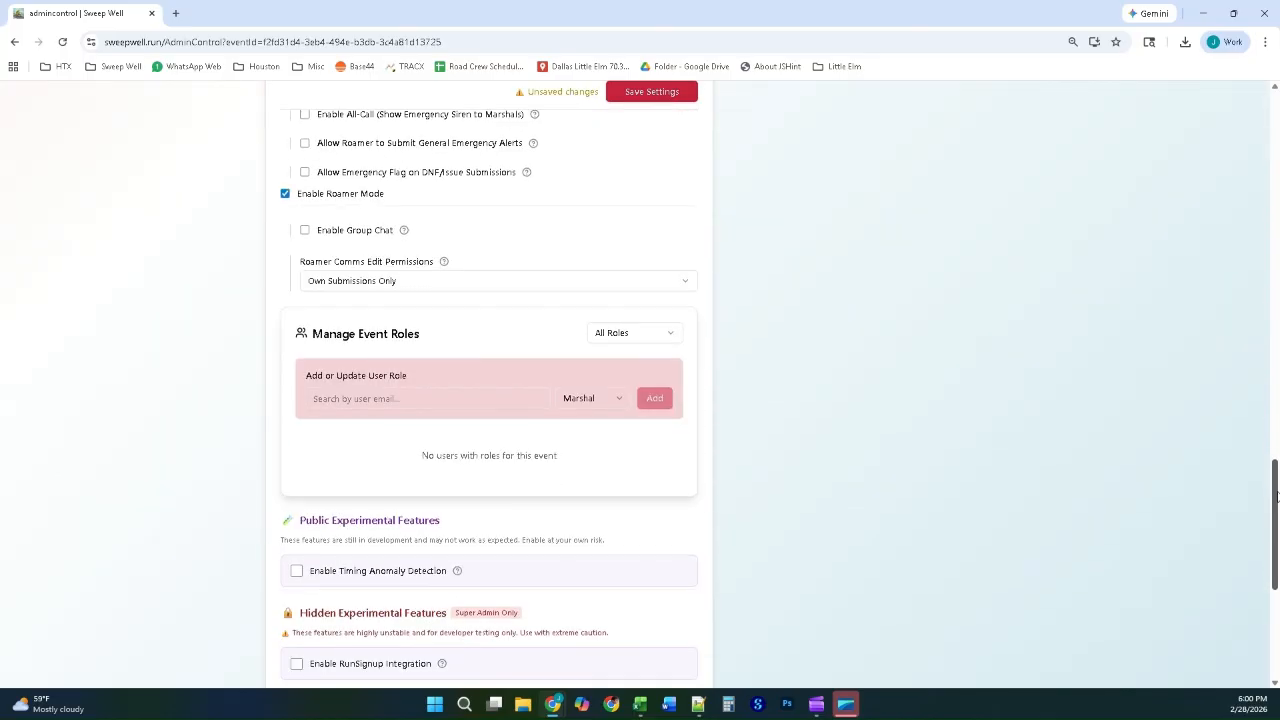